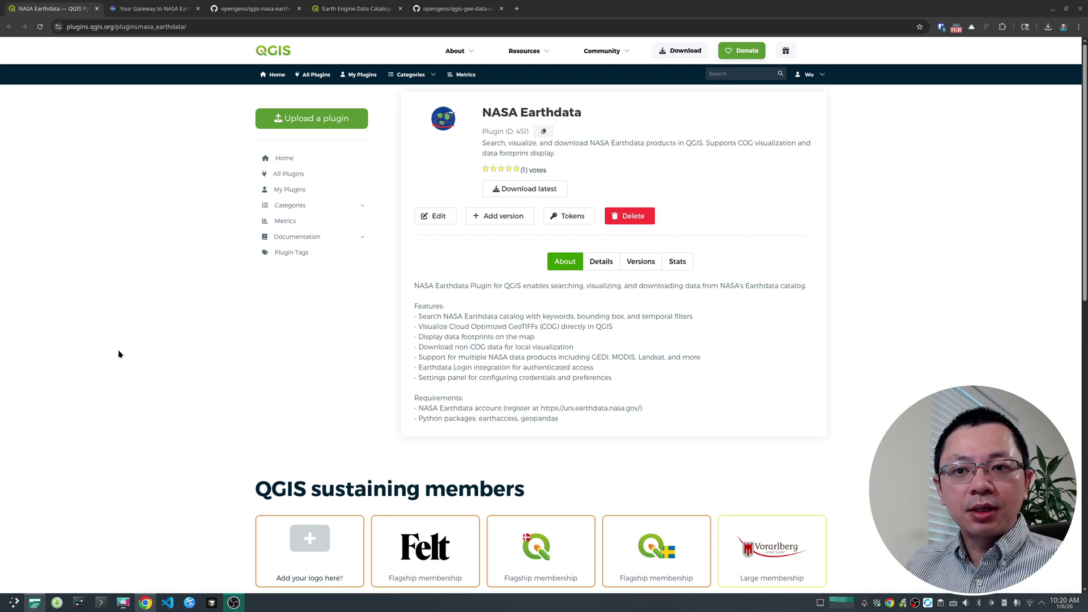
Review the NASA Earthdata website, the plugin's features and requirements page, and its GitHub README through the installation section
{"action": "left_click", "coordinate": [154, 10]}
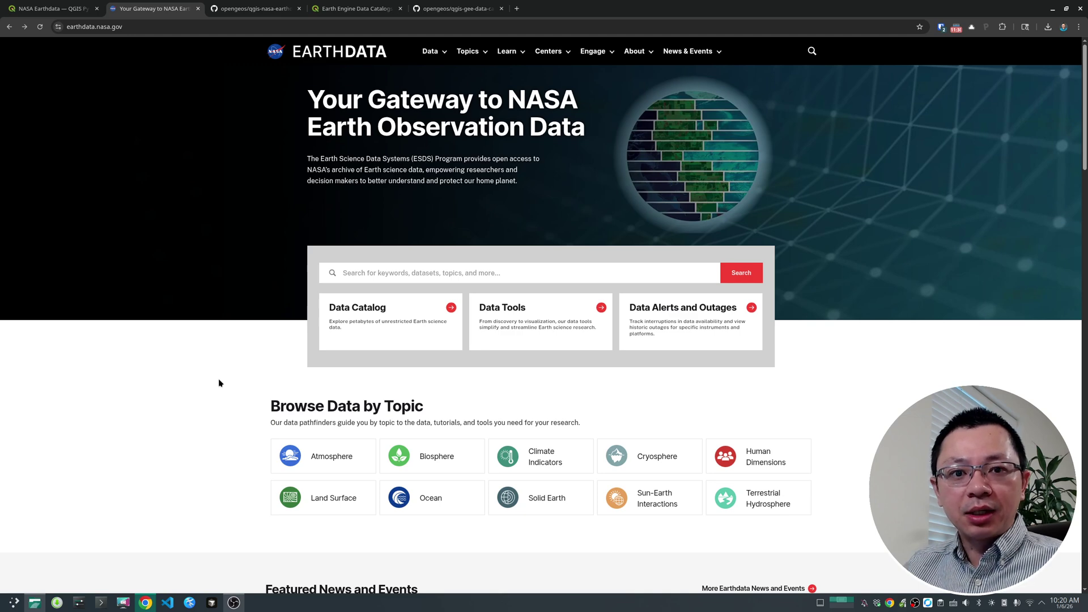
{"action": "key", "text": "ctrl+shift+Tab"}
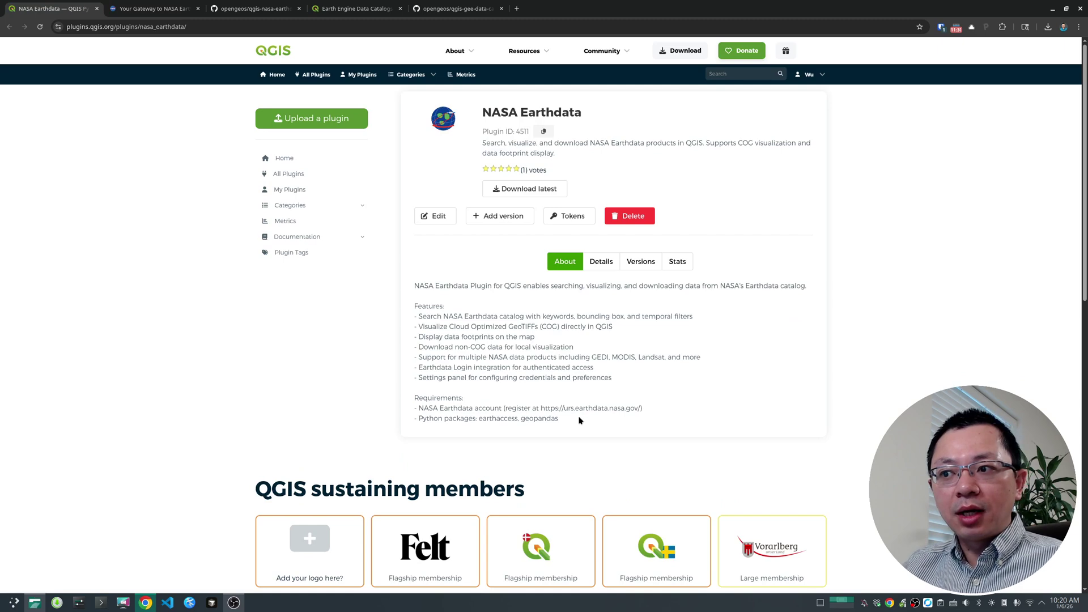
{"action": "left_click_drag", "start_coordinate": [578, 419], "coordinate": [406, 301]}
{"action": "left_click", "coordinate": [369, 352]}
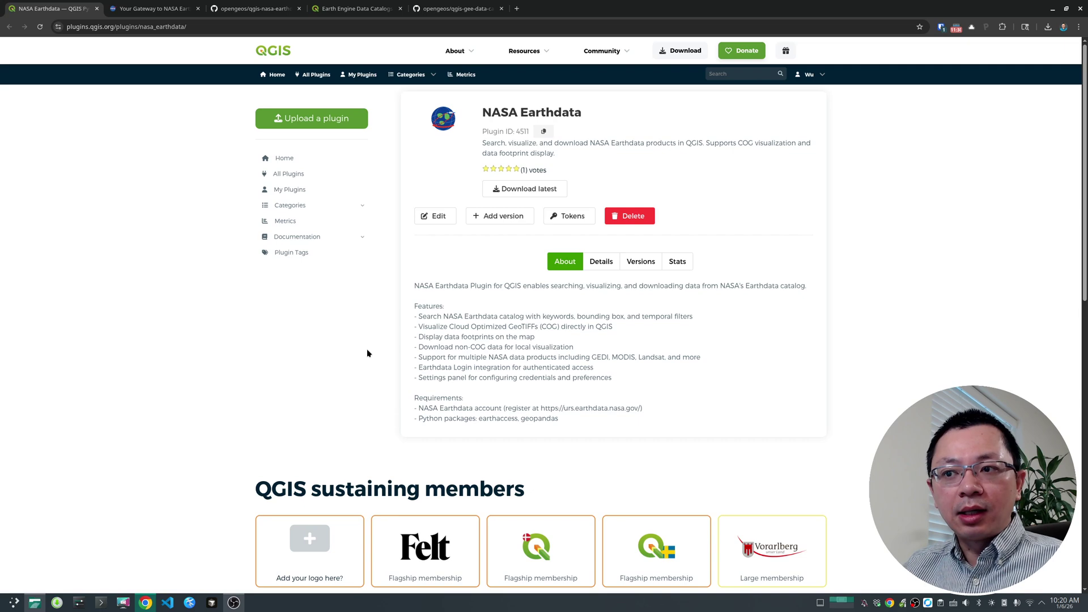
{"action": "left_click", "coordinate": [251, 7]}
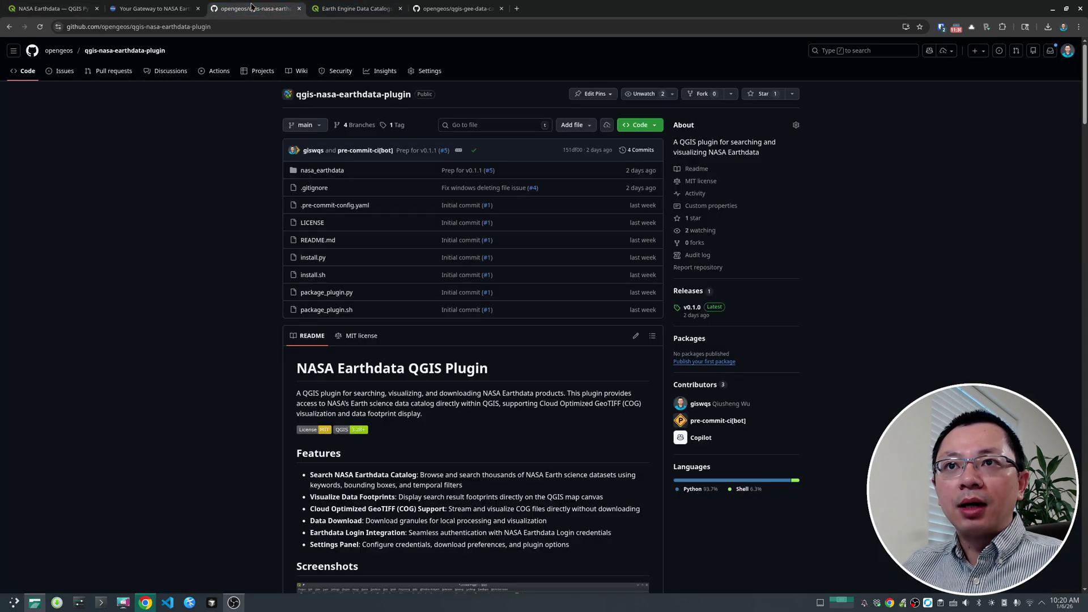
{"action": "scroll", "coordinate": [232, 242], "scroll_direction": "down", "scroll_amount": 3}
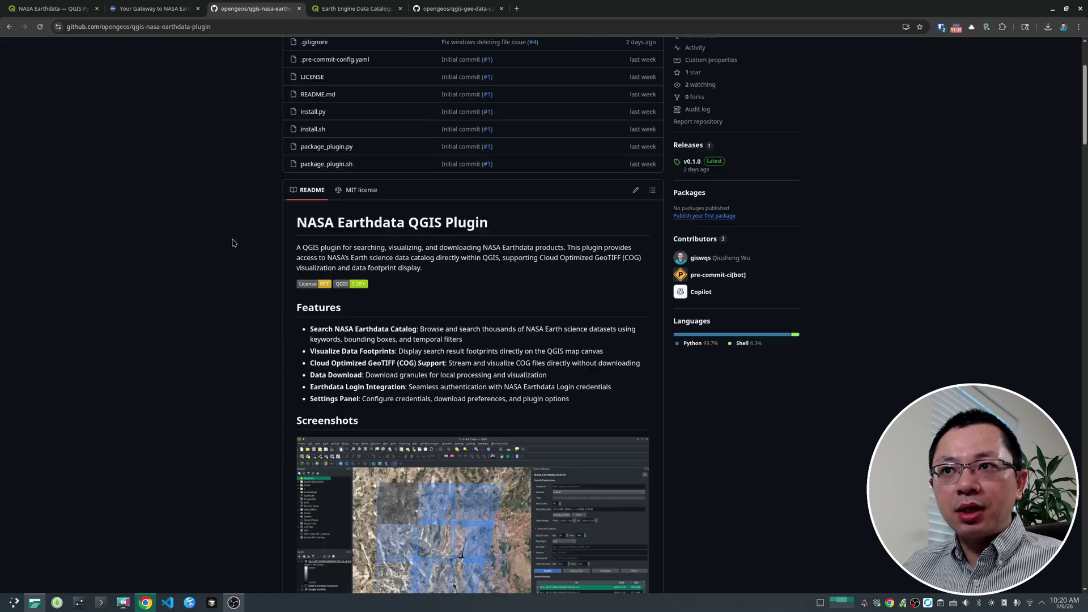
{"action": "scroll", "coordinate": [232, 243], "scroll_direction": "down", "scroll_amount": 5}
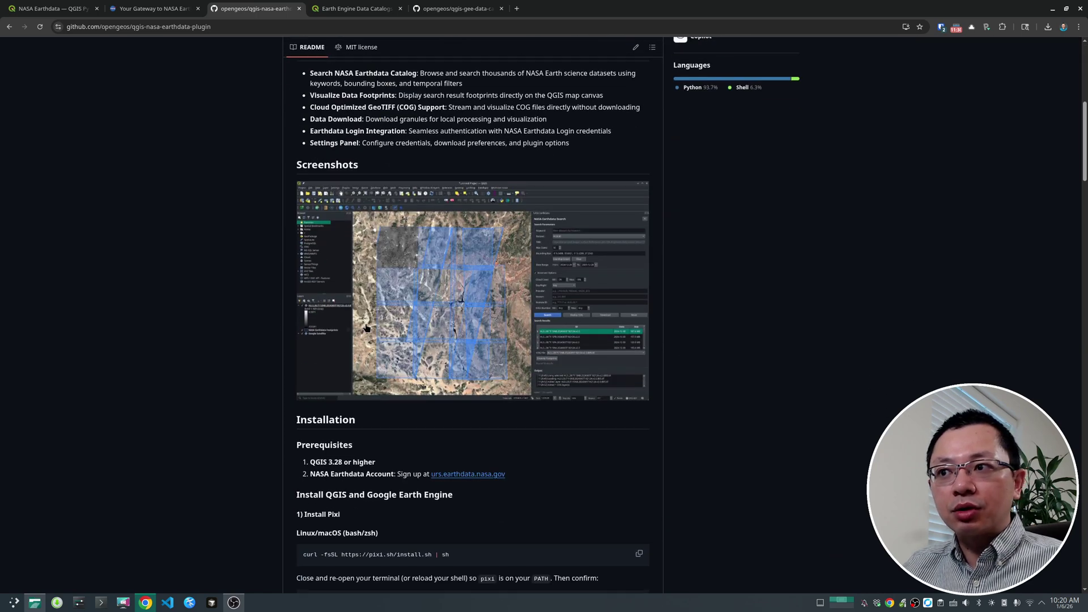
{"action": "scroll", "coordinate": [249, 293], "scroll_direction": "down", "scroll_amount": 4}
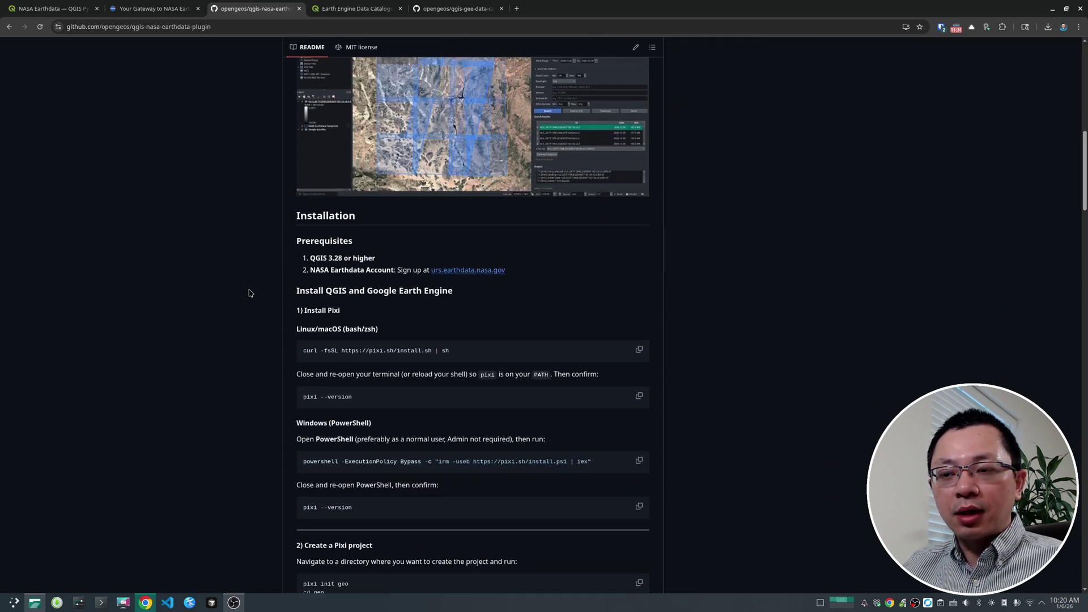
{"action": "scroll", "coordinate": [250, 293], "scroll_direction": "down", "scroll_amount": 2}
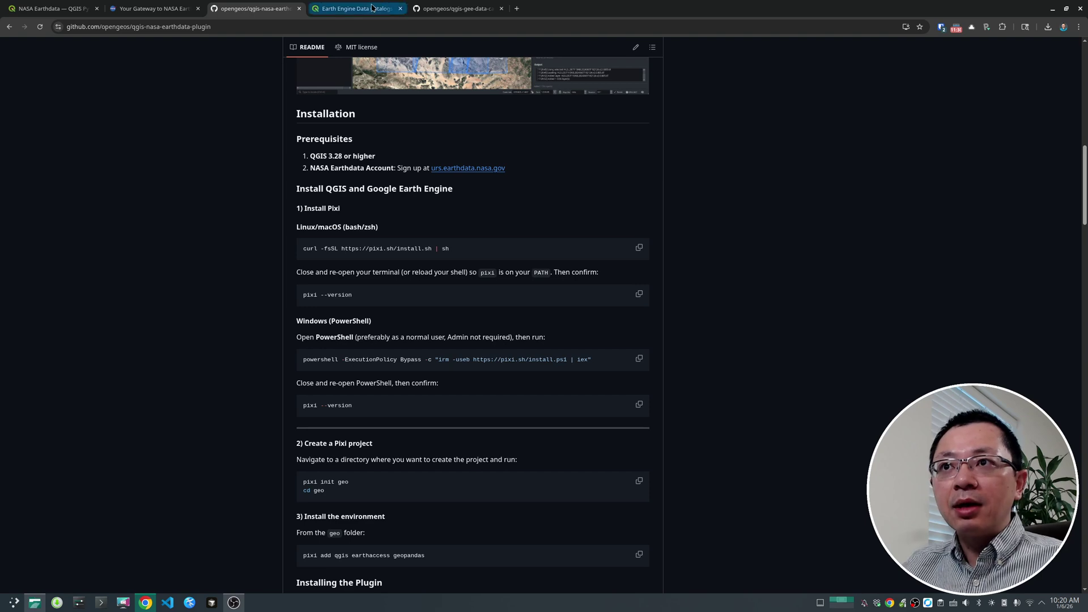
Review the Earth Engine Data Catalogs plugin's About description and its GitHub README down to the video tutorial
{"action": "left_click", "coordinate": [349, 9]}
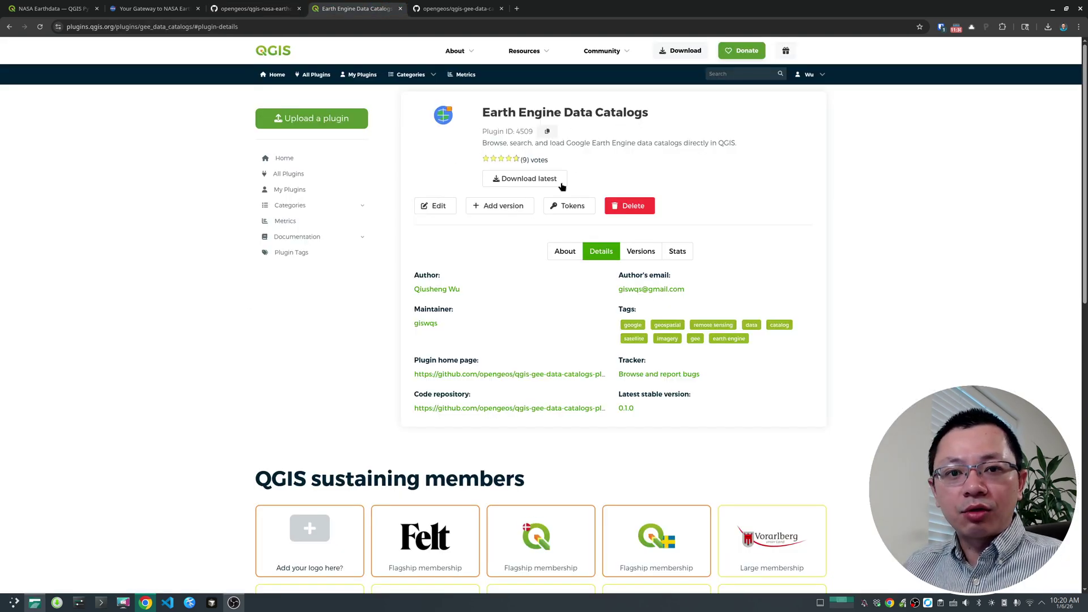
{"action": "left_click", "coordinate": [564, 251]}
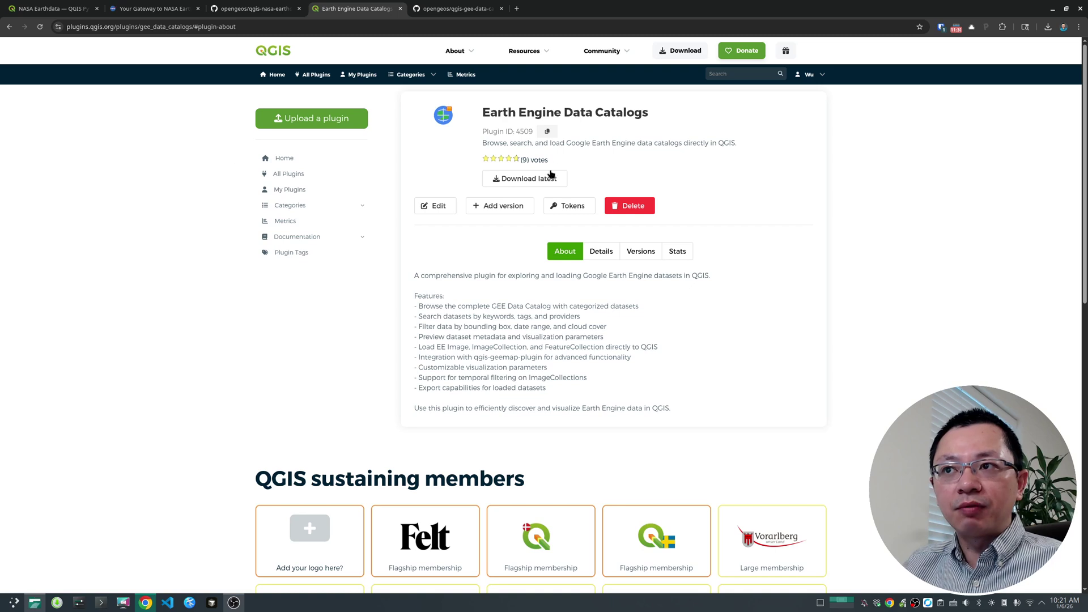
{"action": "left_click_drag", "start_coordinate": [481, 113], "coordinate": [670, 117]}
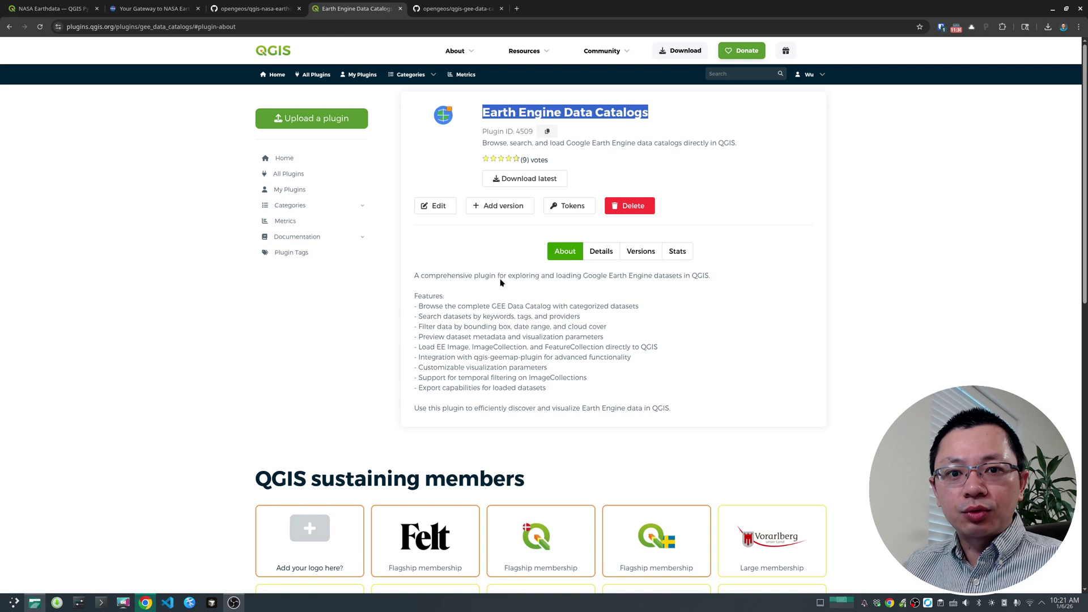
{"action": "left_click", "coordinate": [59, 9]}
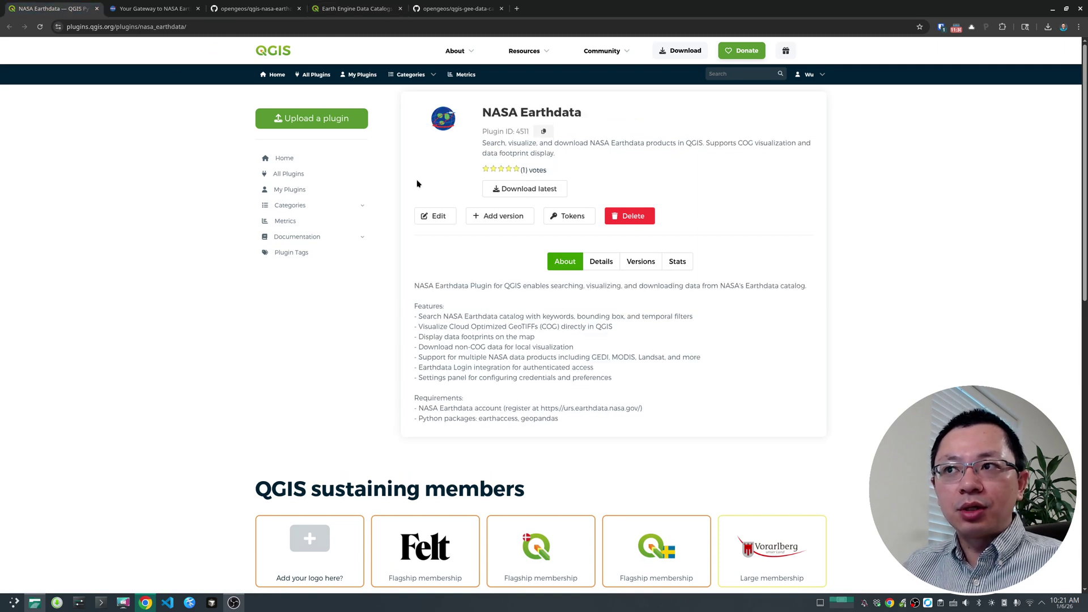
{"action": "left_click", "coordinate": [468, 10]}
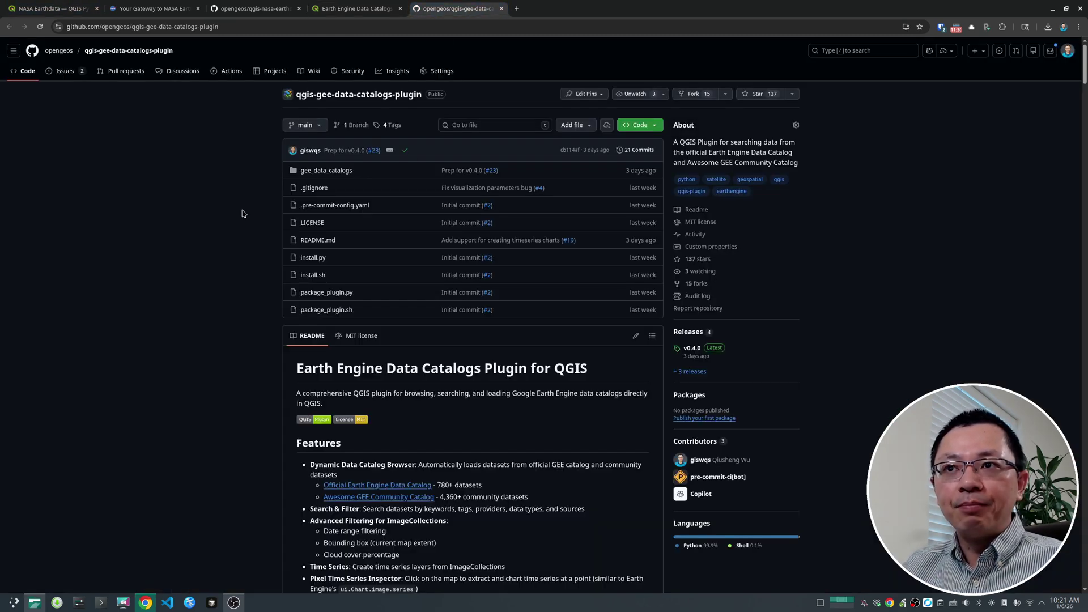
{"action": "scroll", "coordinate": [273, 261], "scroll_direction": "down", "scroll_amount": 10}
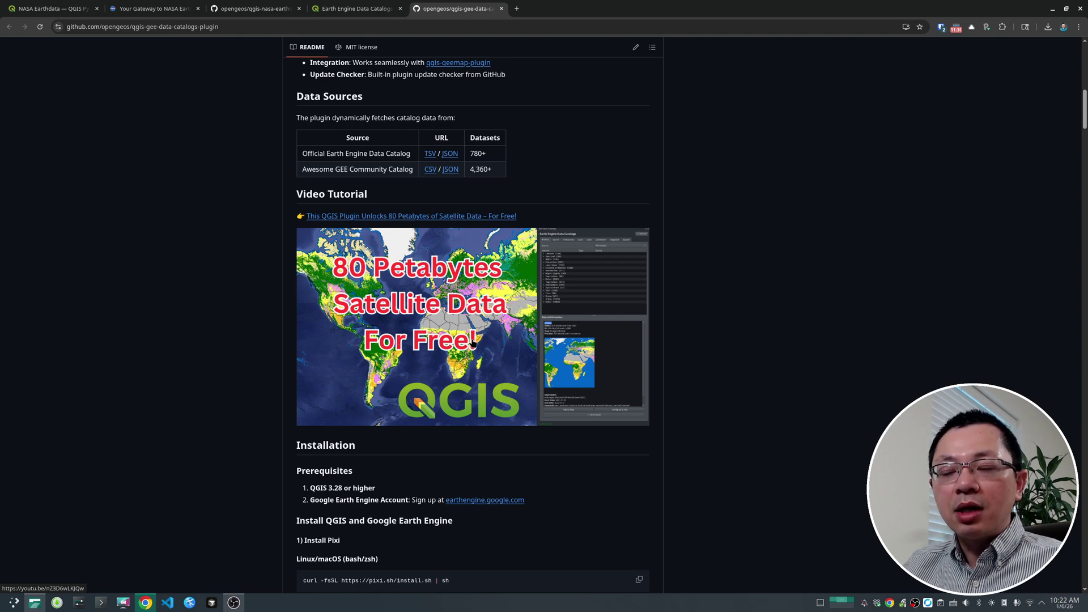
Revisit the NASA Earthdata pages and read the README commands for installing Pixi, QGIS, earthaccess and geopandas
{"action": "left_click", "coordinate": [52, 9]}
{"action": "left_click_drag", "start_coordinate": [475, 111], "coordinate": [531, 131]}
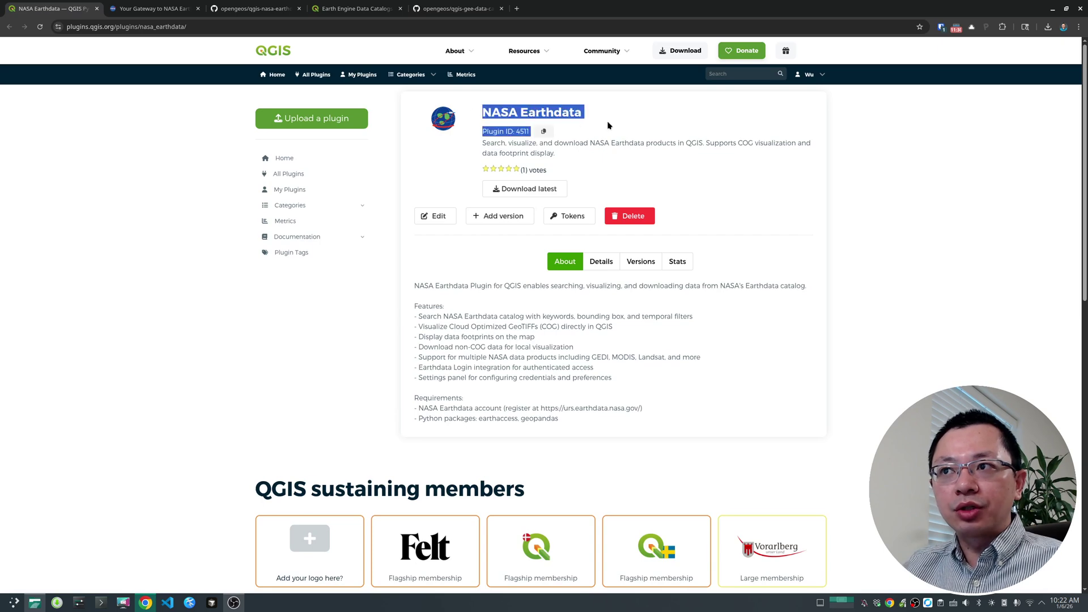
{"action": "left_click", "coordinate": [140, 9]}
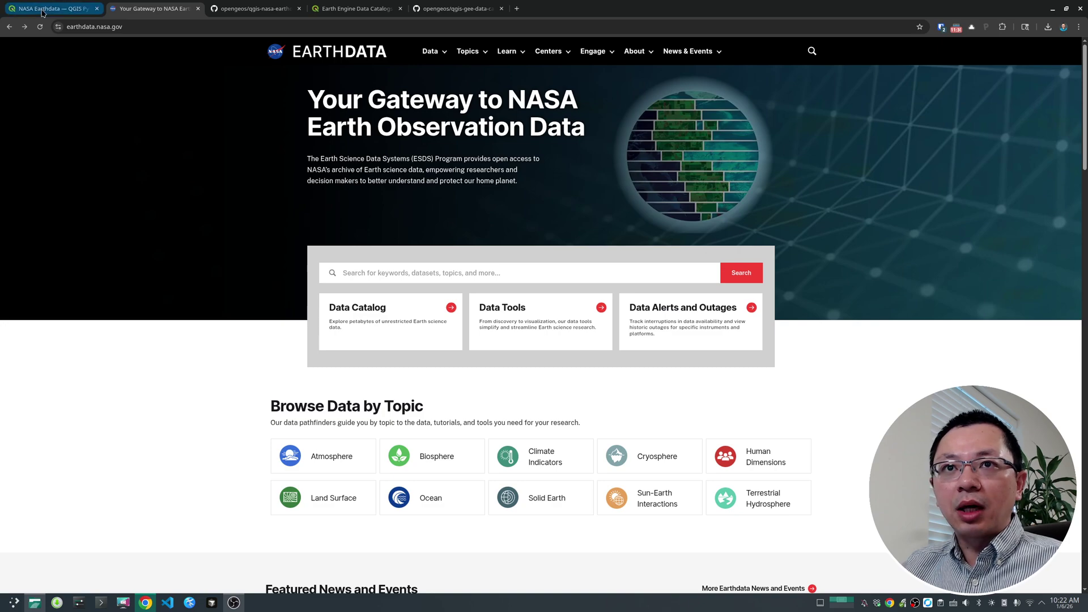
{"action": "left_click", "coordinate": [252, 9]}
{"action": "scroll", "coordinate": [223, 279], "scroll_direction": "up", "scroll_amount": 2}
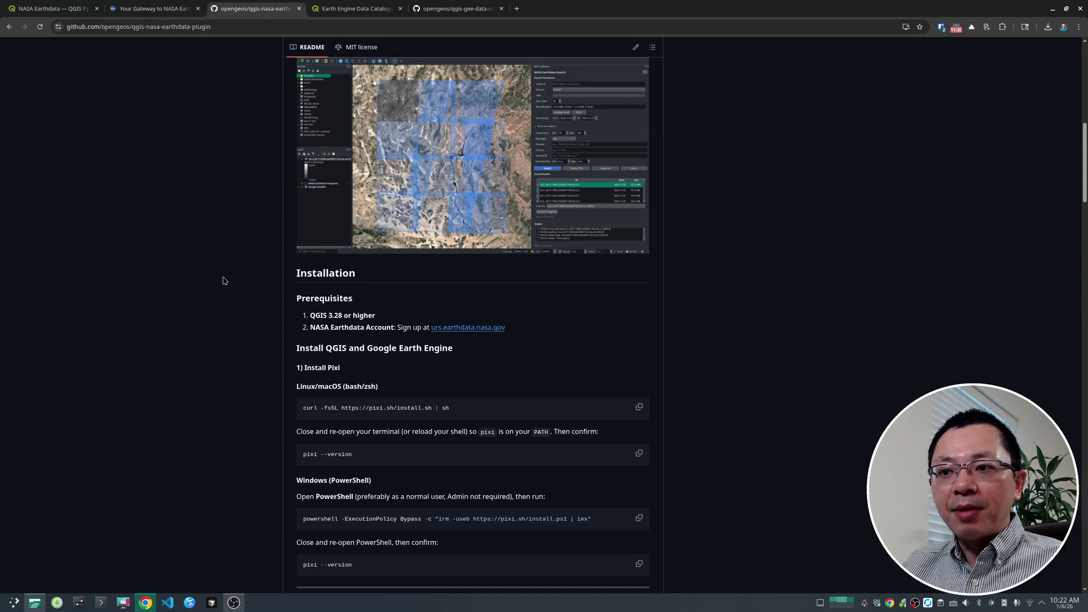
{"action": "scroll", "coordinate": [224, 279], "scroll_direction": "down", "scroll_amount": 3}
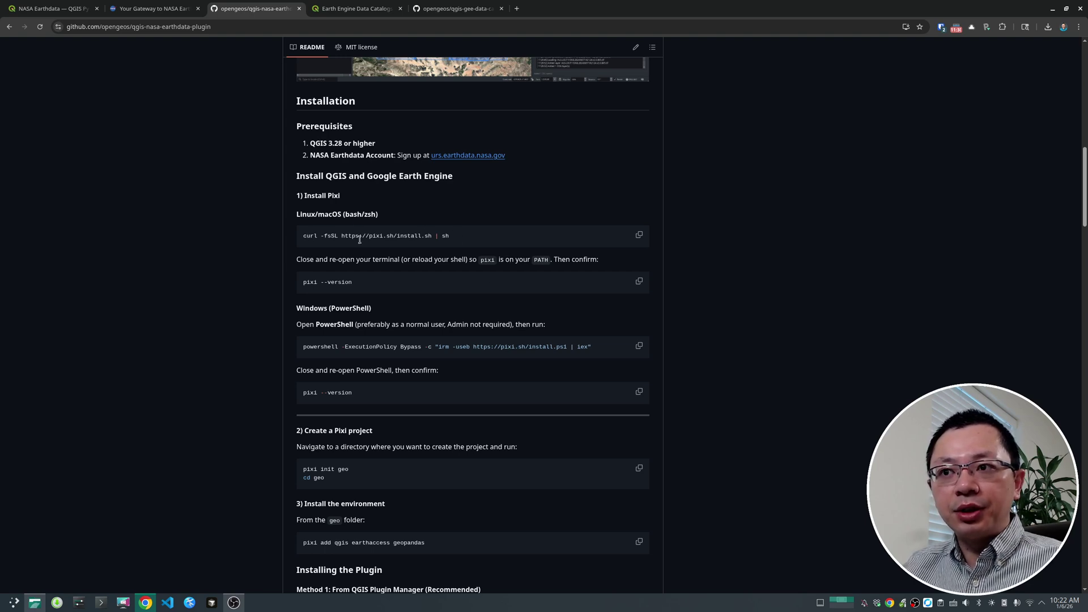
{"action": "left_click_drag", "start_coordinate": [480, 241], "coordinate": [305, 234]}
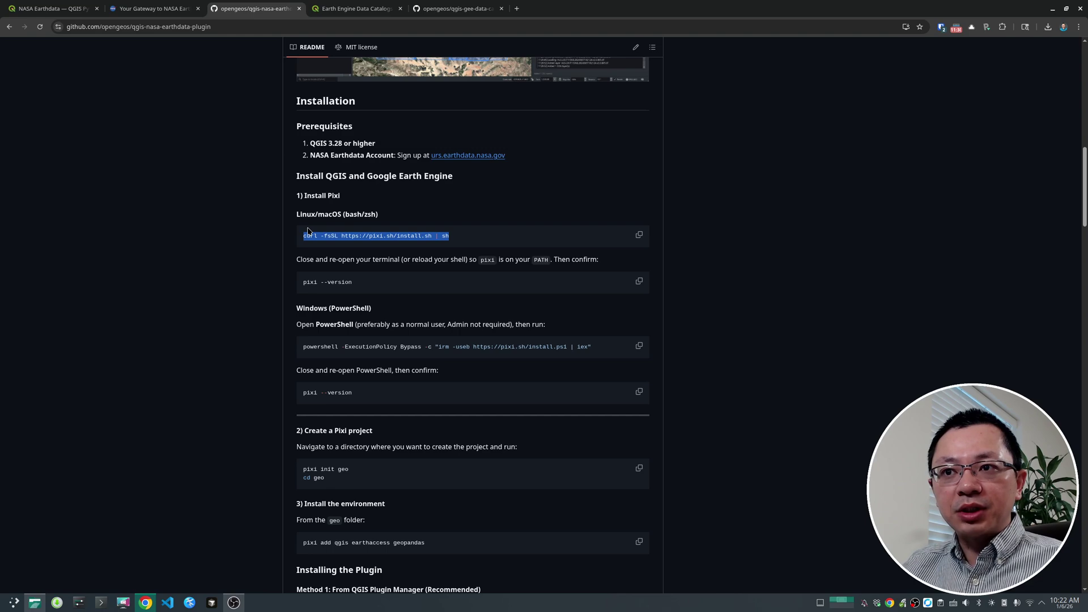
{"action": "scroll", "coordinate": [429, 384], "scroll_direction": "down", "scroll_amount": 3}
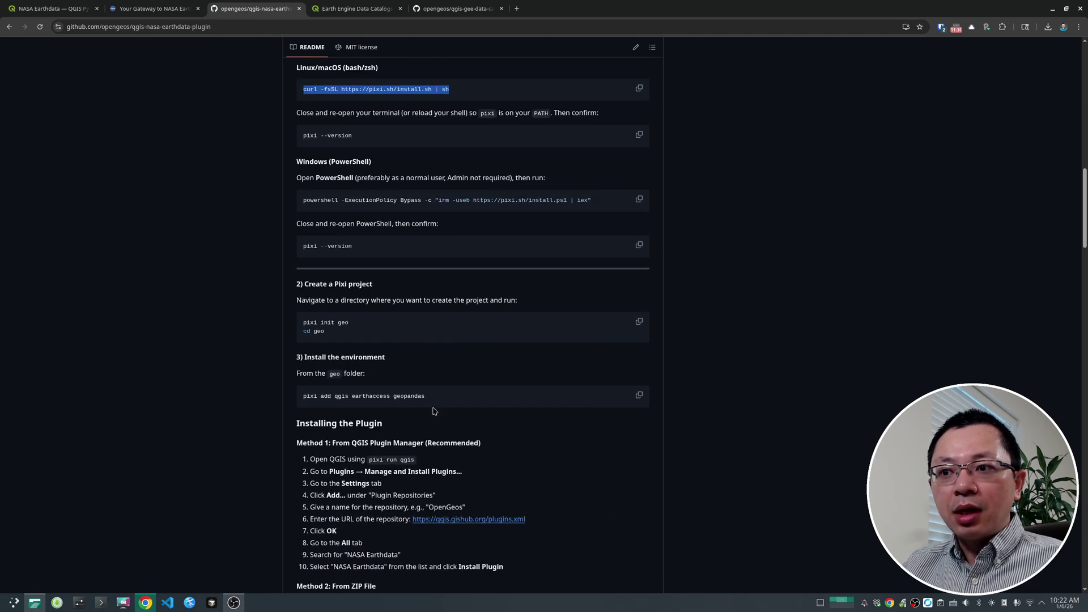
{"action": "left_click_drag", "start_coordinate": [444, 397], "coordinate": [351, 392]}
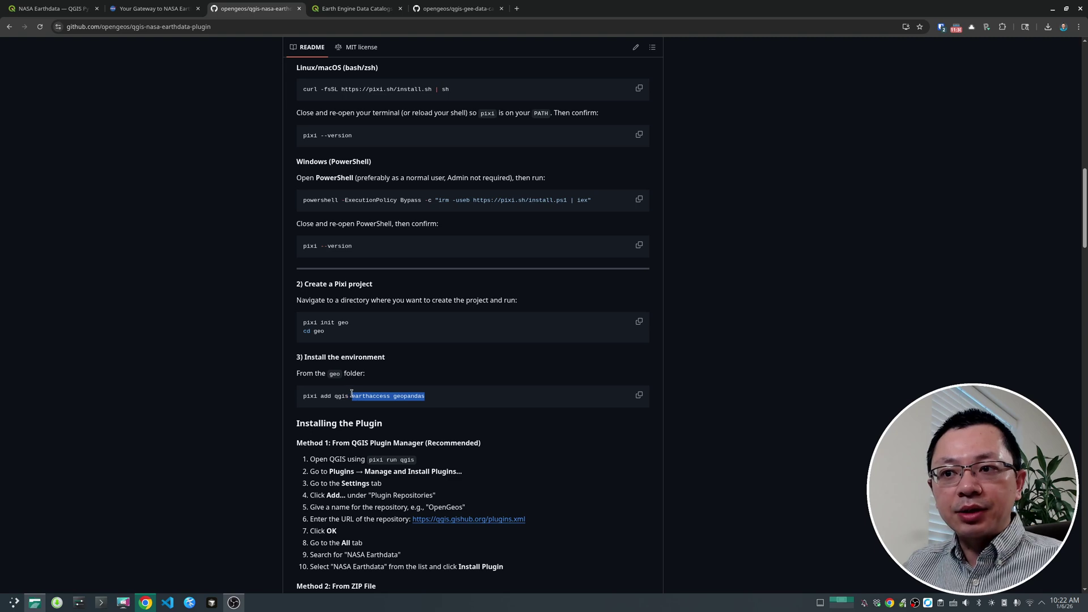
{"action": "double_click", "coordinate": [363, 396]}
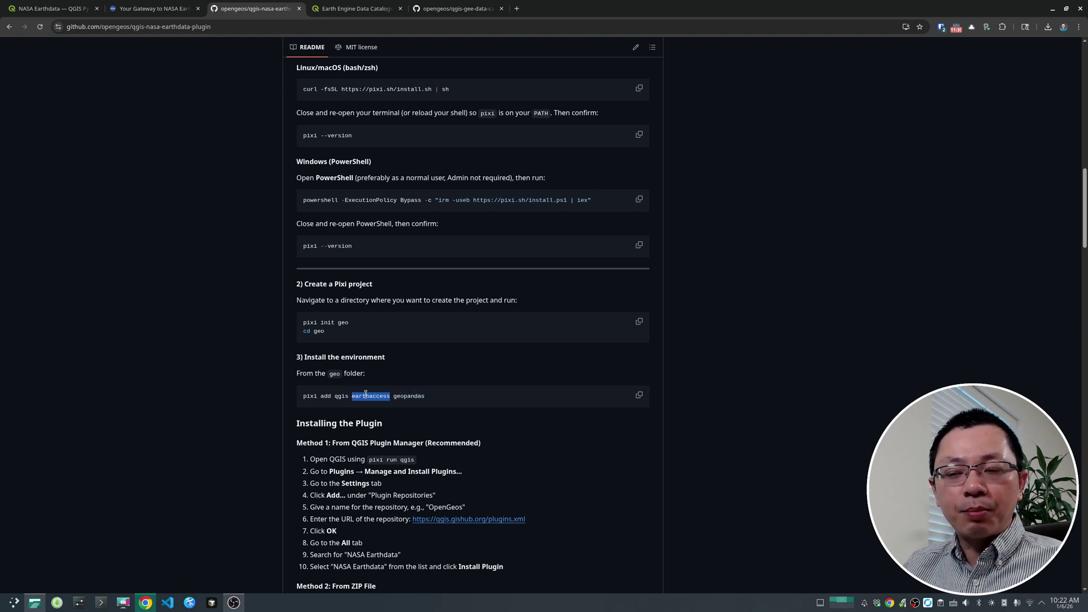
{"action": "double_click", "coordinate": [371, 396]}
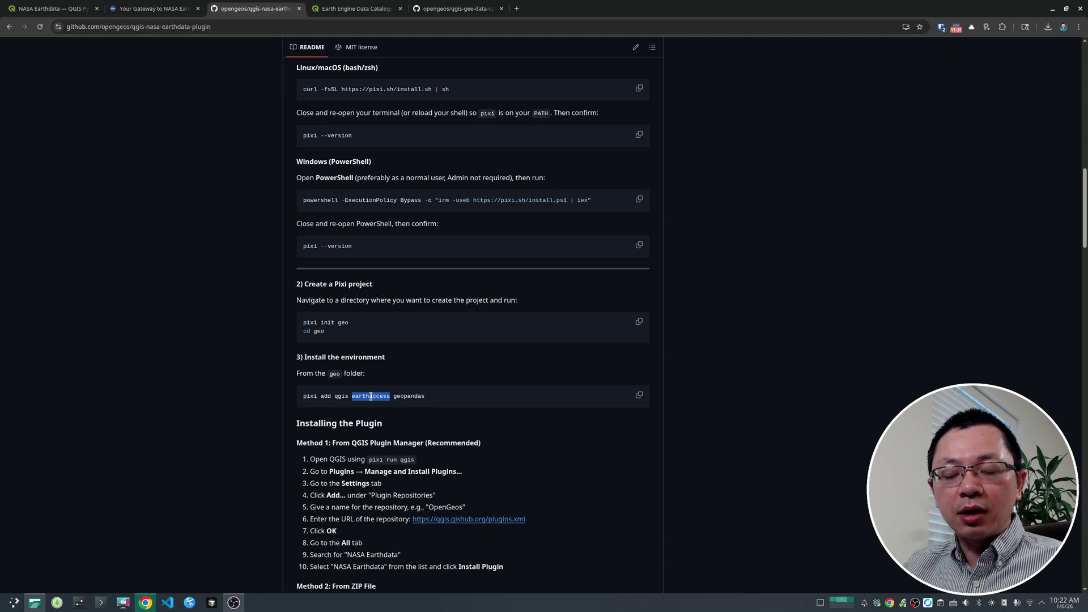
{"action": "left_click_drag", "start_coordinate": [437, 396], "coordinate": [303, 395]}
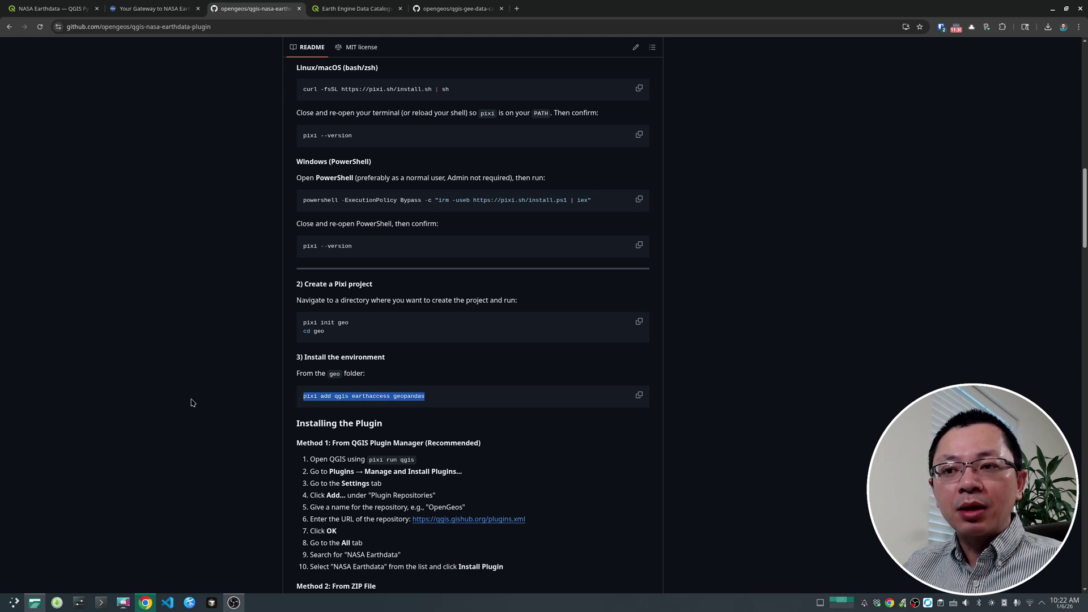
{"action": "left_click", "coordinate": [456, 393]}
{"action": "scroll", "coordinate": [453, 391], "scroll_direction": "up", "scroll_amount": 3}
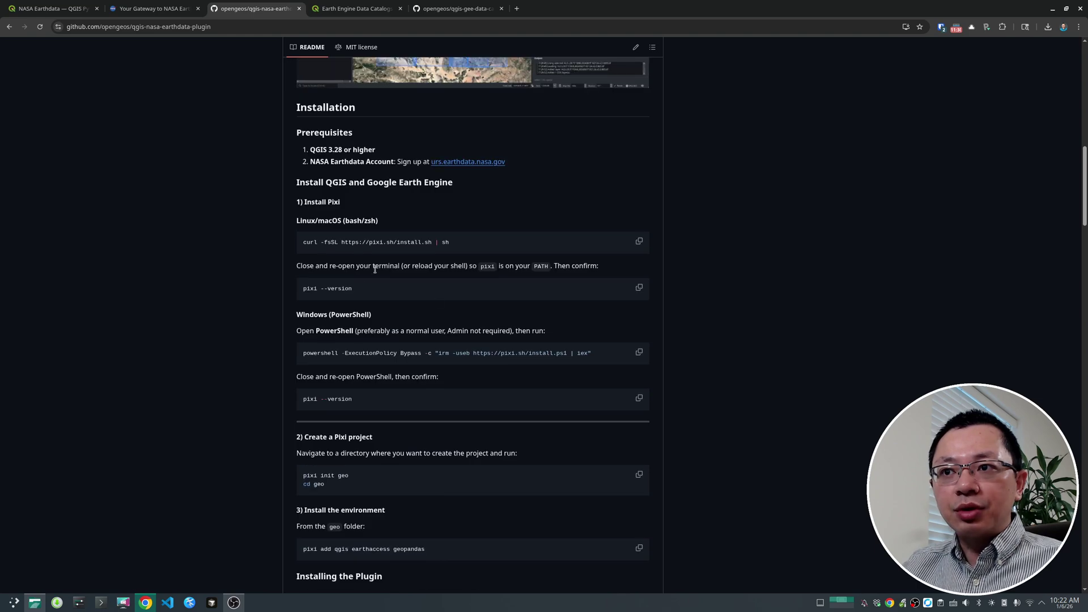
Open the Downloads folder in the Dolphin file manager and arrange it side by side with the narrowed browser window
{"action": "left_click", "coordinate": [35, 603]}
{"action": "left_click_drag", "start_coordinate": [562, 163], "coordinate": [859, 143]}
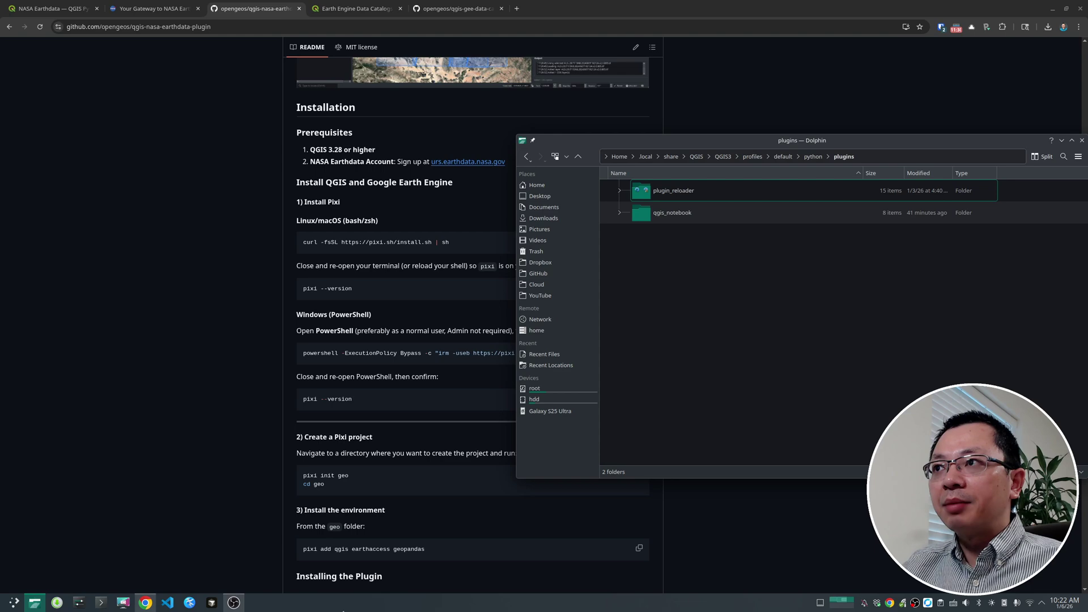
{"action": "left_click", "coordinate": [543, 218]}
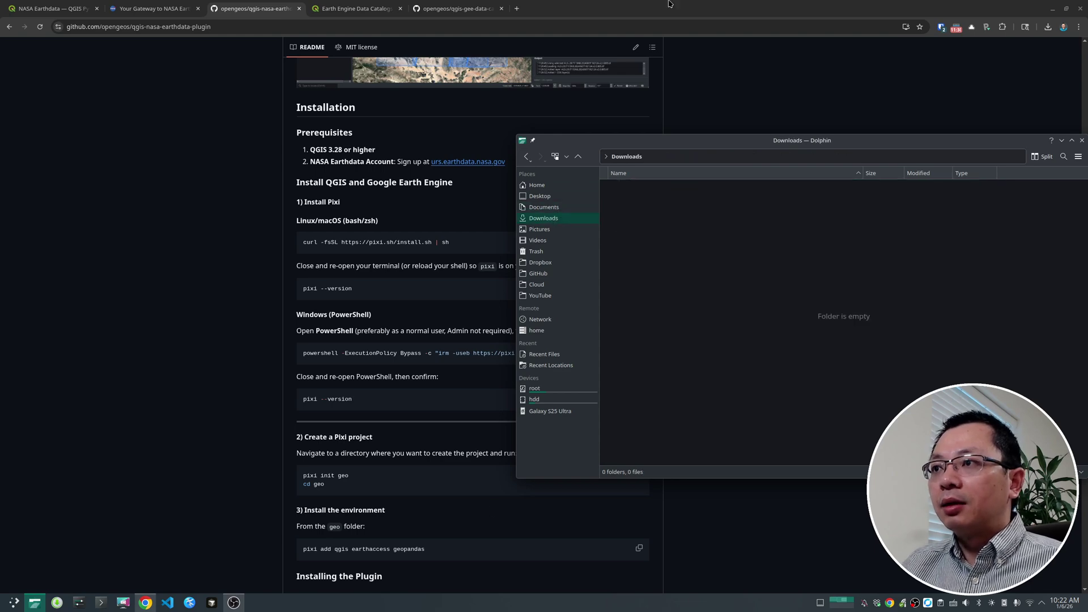
{"action": "left_click", "coordinate": [890, 195]}
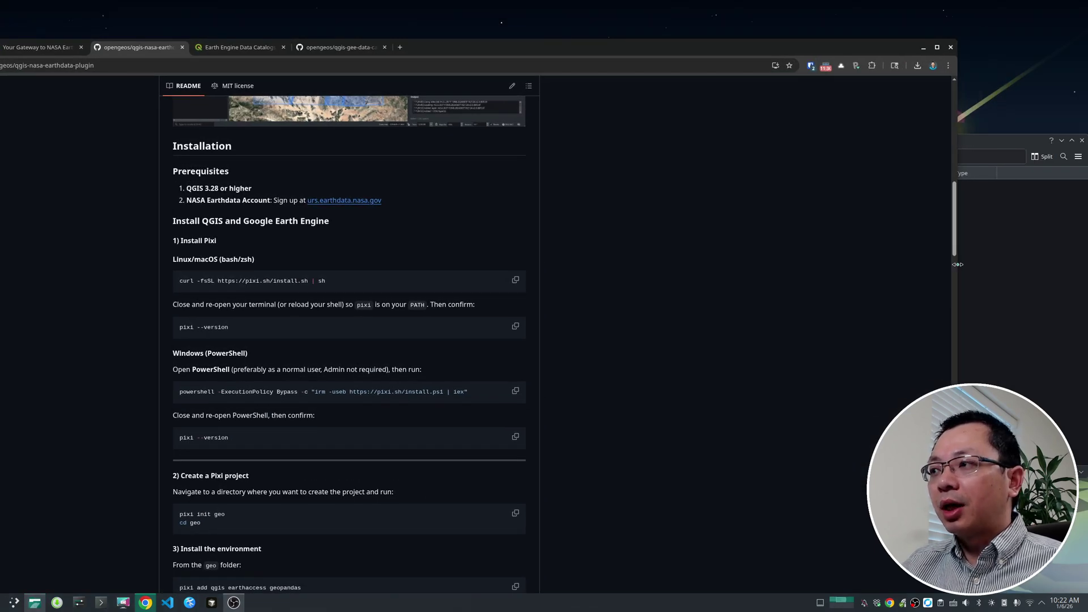
{"action": "left_click_drag", "start_coordinate": [956, 264], "coordinate": [478, 264]}
{"action": "left_click_drag", "start_coordinate": [442, 42], "coordinate": [495, 5]}
{"action": "left_click_drag", "start_coordinate": [669, 141], "coordinate": [669, 1]}
{"action": "left_click_drag", "start_coordinate": [572, 4], "coordinate": [775, 9]}
Open a terminal in the Downloads folder and place its window below the file listing
{"action": "right_click", "coordinate": [762, 107]}
{"action": "left_click", "coordinate": [793, 182]}
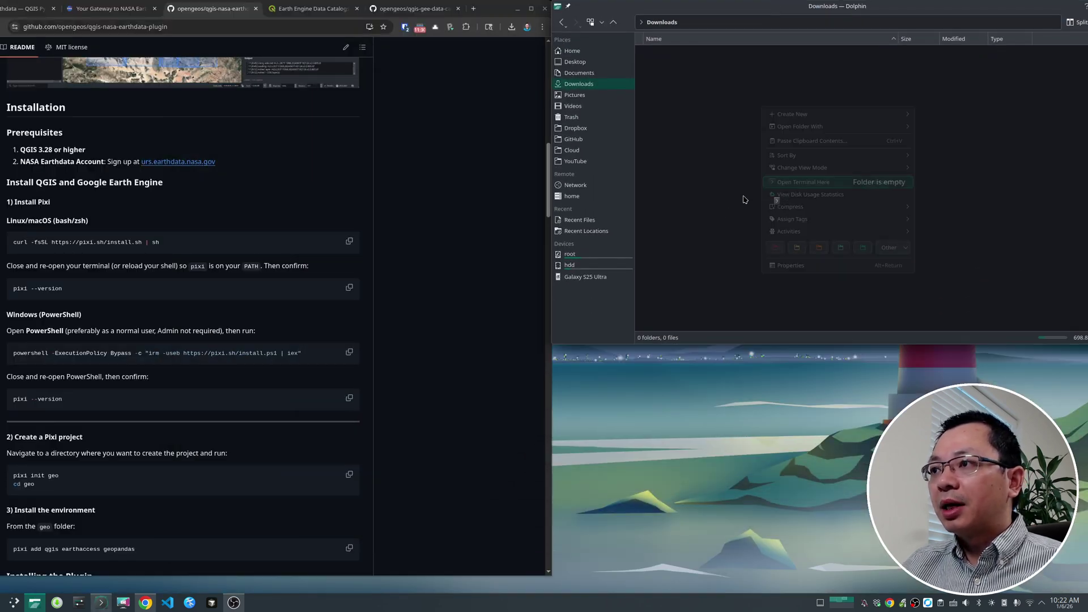
{"action": "left_click_drag", "start_coordinate": [623, 294], "coordinate": [895, 326]}
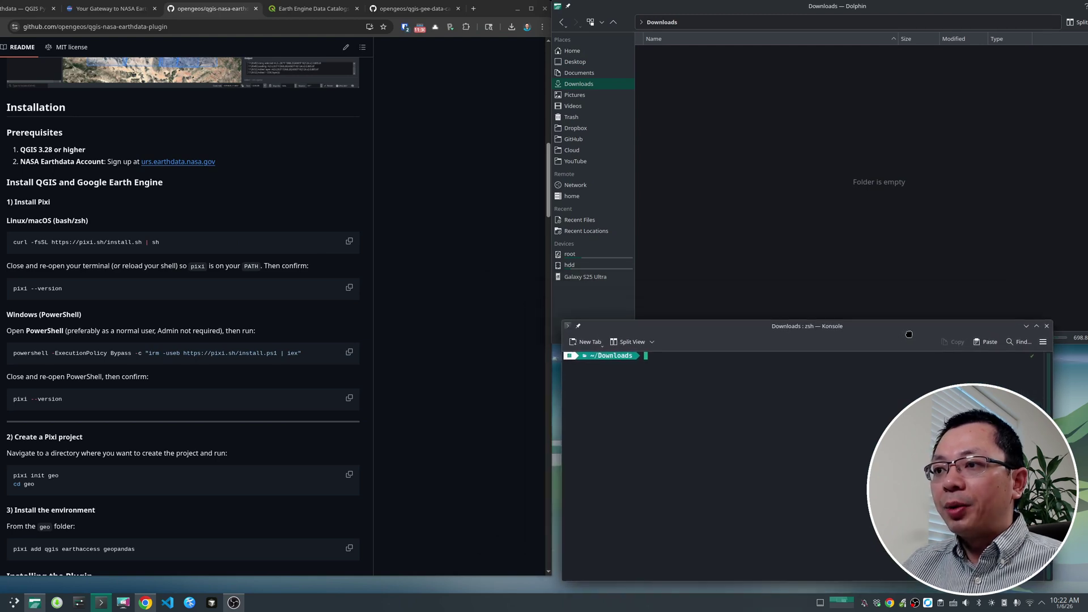
Copy the Linux/macOS Pixi install command from the README and run it in the terminal
{"action": "left_click", "coordinate": [349, 241]}
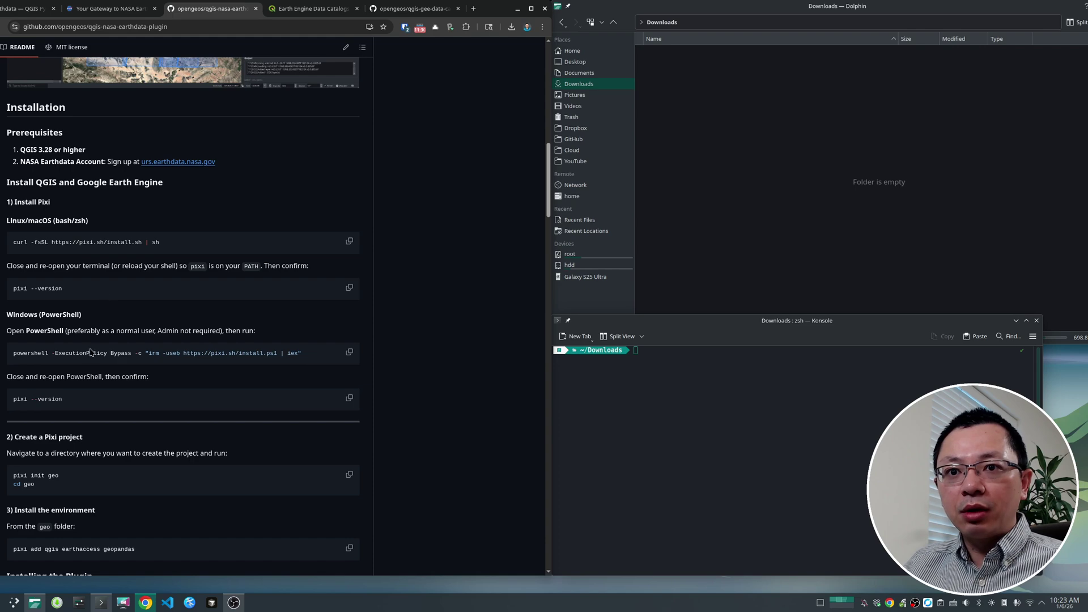
{"action": "left_click", "coordinate": [629, 376]}
{"action": "key", "text": "ctrl+shift+v"}
{"action": "key", "text": "Return"}
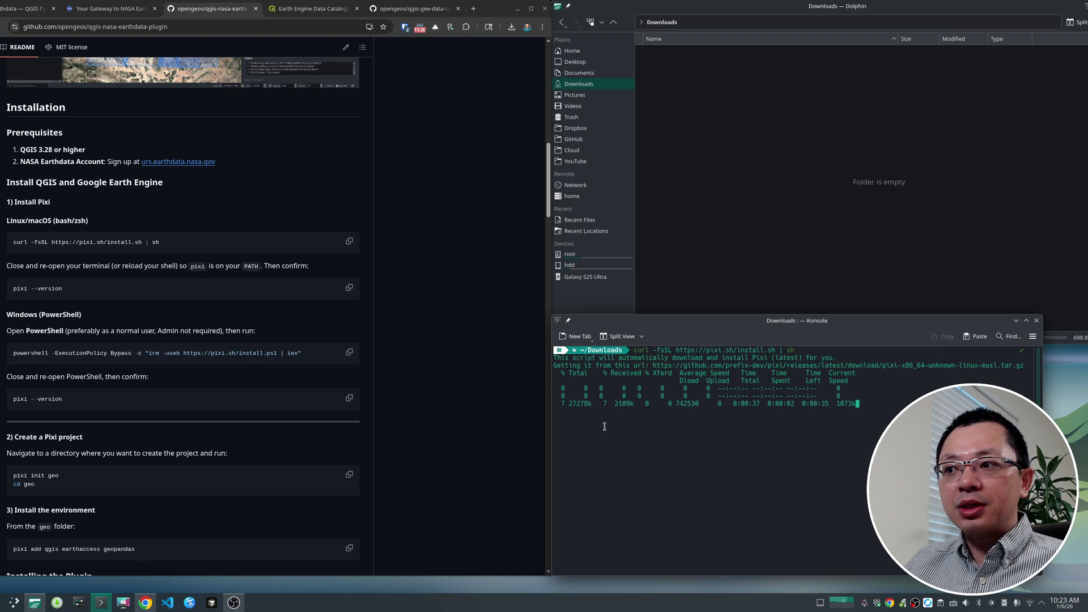
Examine the README's commands for creating the geo Pixi project
{"action": "scroll", "coordinate": [281, 352], "scroll_direction": "down", "scroll_amount": 3}
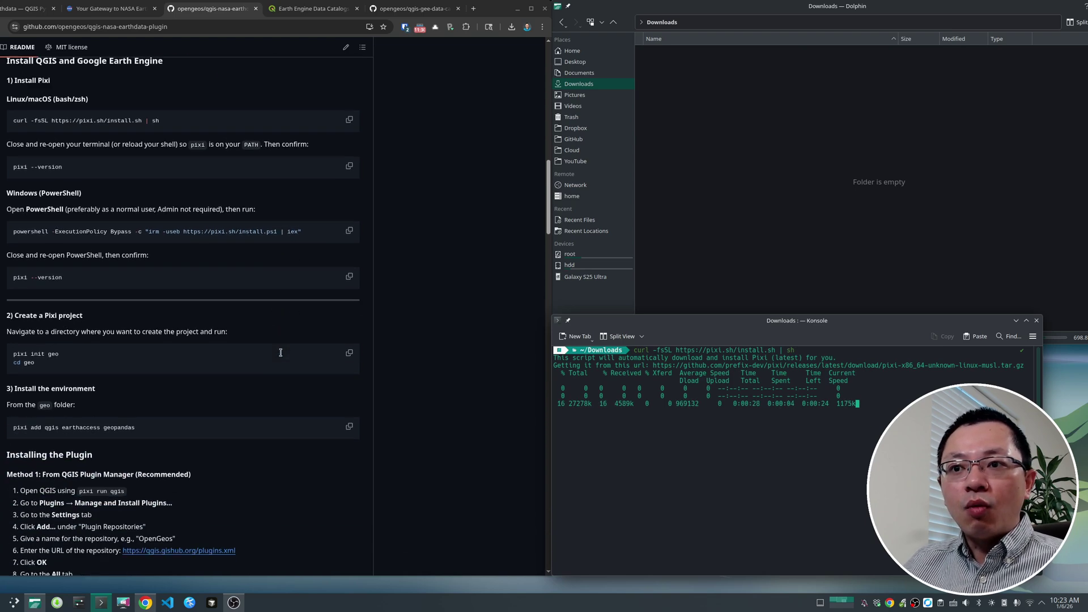
{"action": "scroll", "coordinate": [281, 353], "scroll_direction": "down", "scroll_amount": 2}
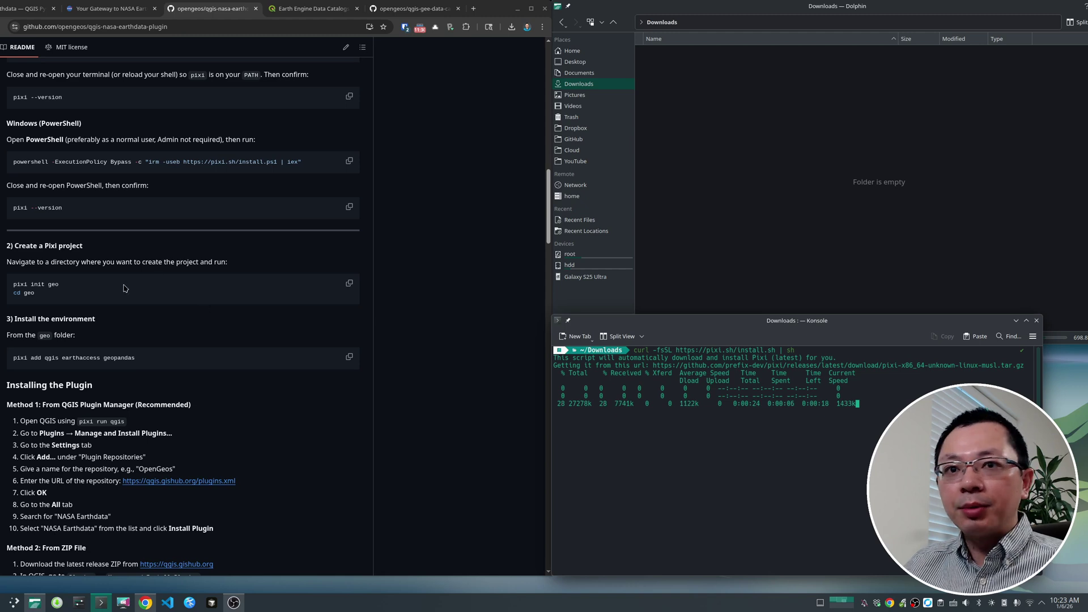
{"action": "left_click_drag", "start_coordinate": [62, 298], "coordinate": [8, 283]}
{"action": "left_click", "coordinate": [35, 297]}
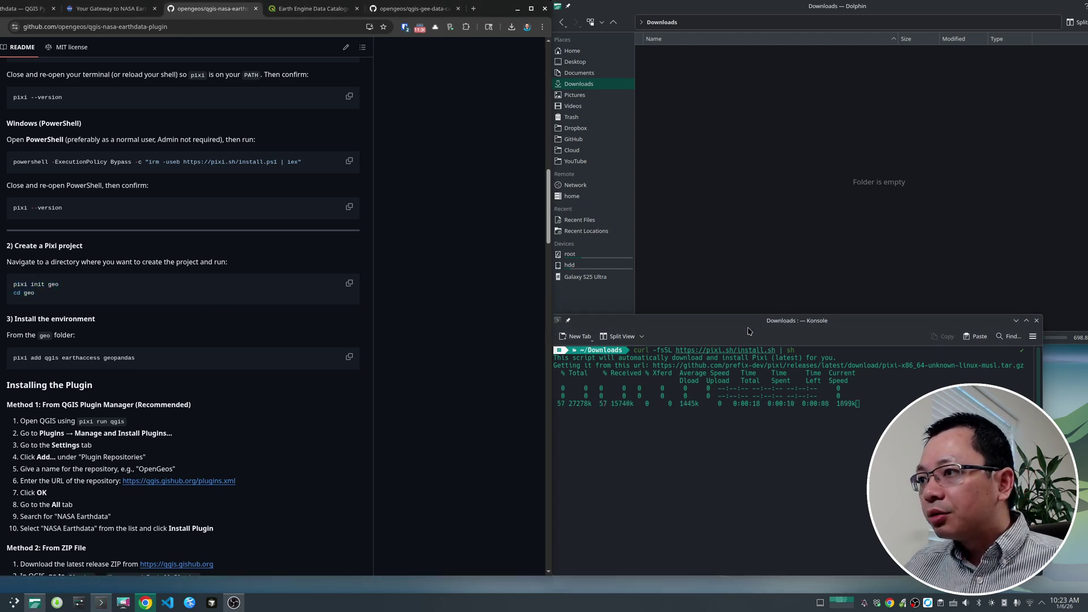
Widen the terminal window below the file listing, close it, and open a fresh terminal in the Downloads folder
{"action": "left_click_drag", "start_coordinate": [753, 325], "coordinate": [775, 338]}
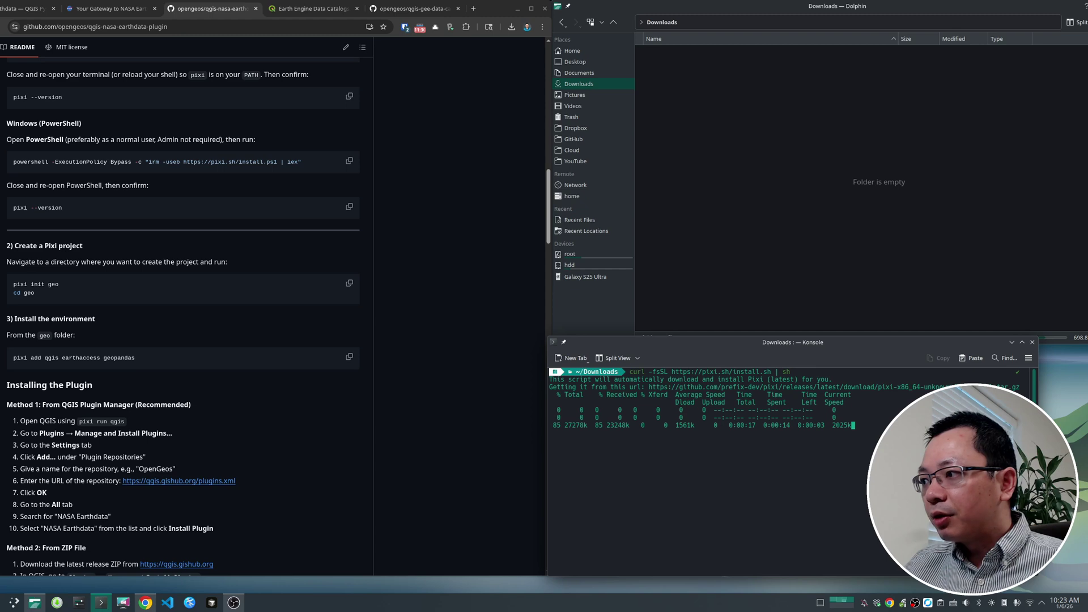
{"action": "left_click_drag", "start_coordinate": [1036, 454], "coordinate": [1059, 453]}
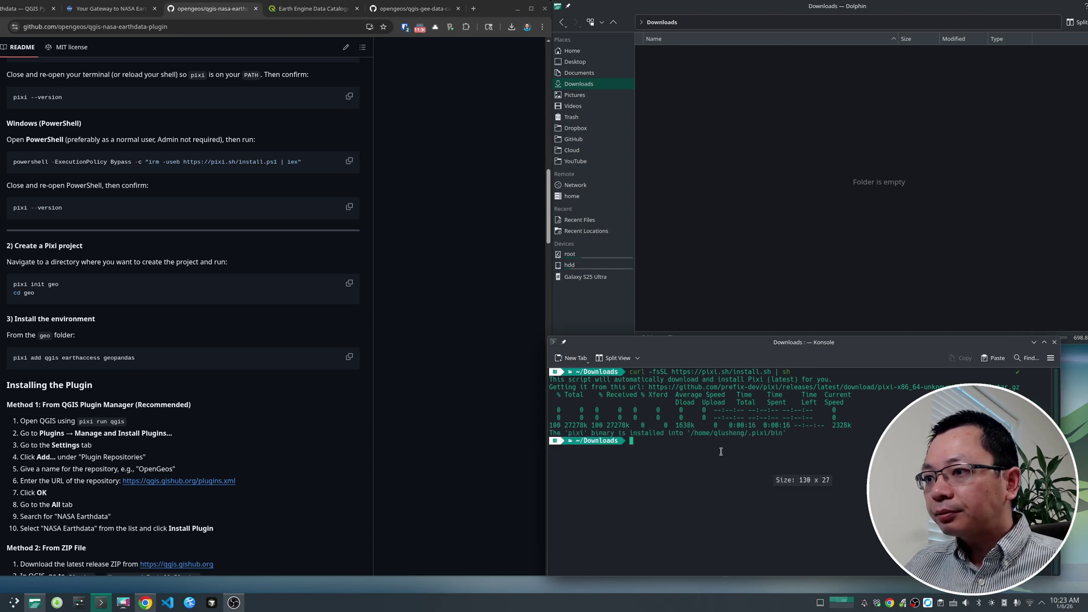
{"action": "left_click", "coordinate": [1055, 341]}
{"action": "right_click", "coordinate": [737, 100]}
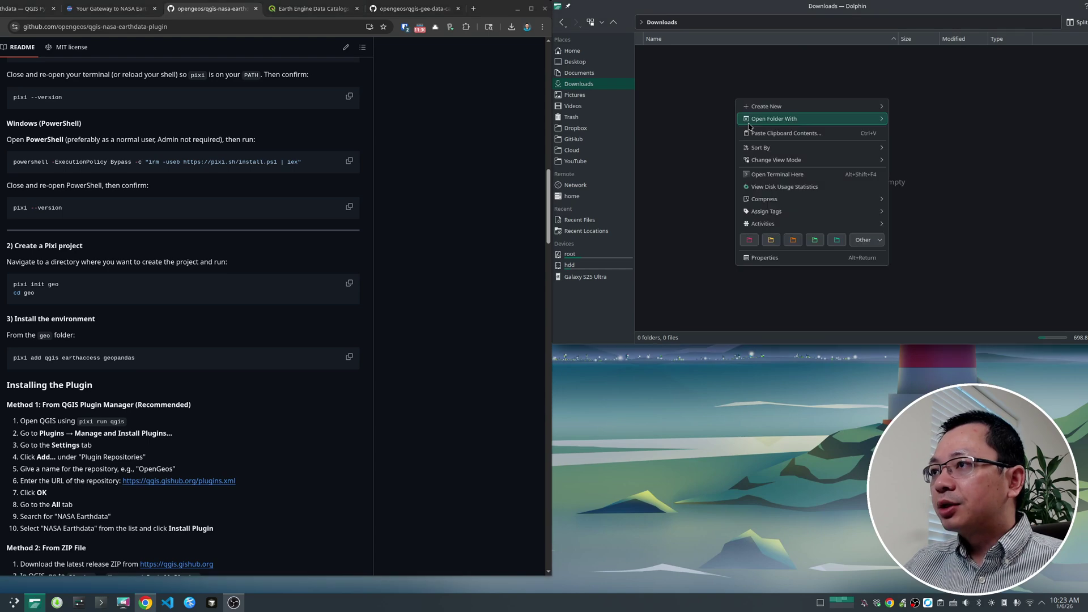
{"action": "left_click", "coordinate": [772, 174]}
Run pixi --version in the terminal to check the installed Pixi version
{"action": "type", "text": "pix"}
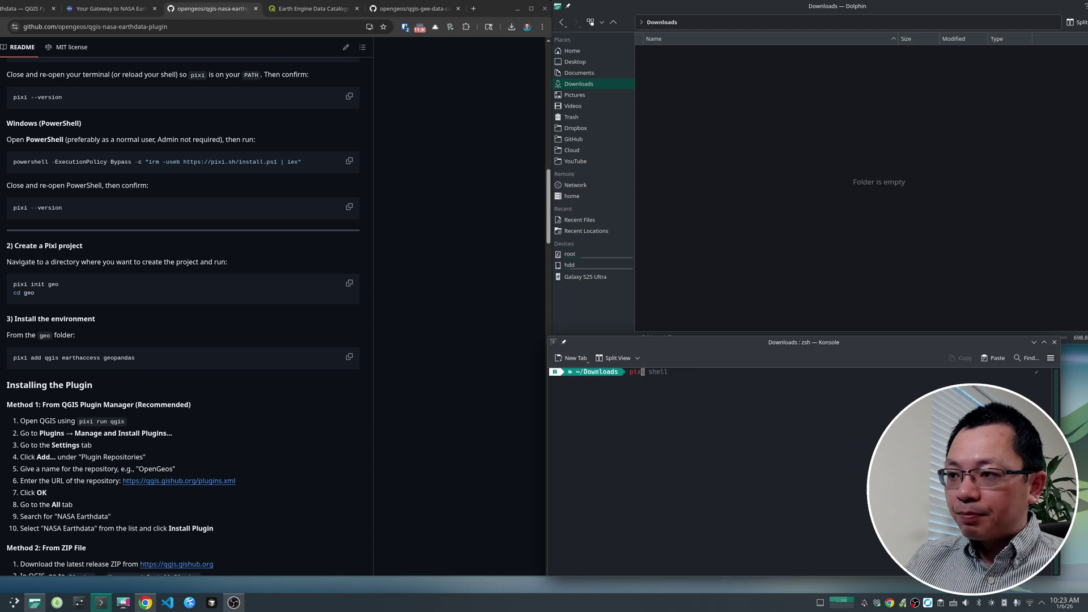
{"action": "type", "text": "i --version"}
{"action": "key", "text": "Return"}
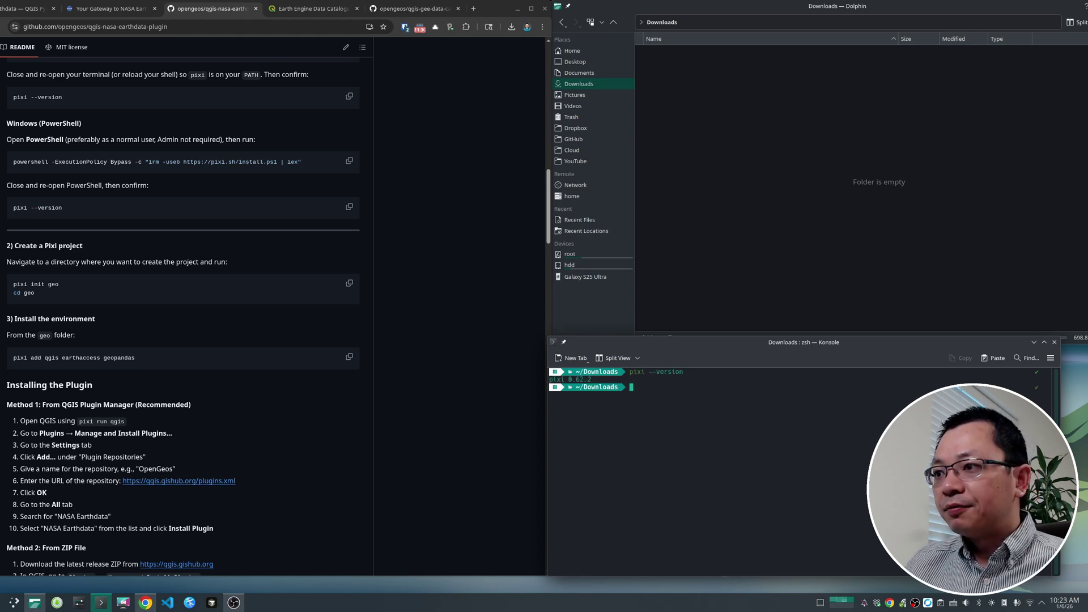
{"action": "left_click_drag", "start_coordinate": [590, 377], "coordinate": [546, 381]}
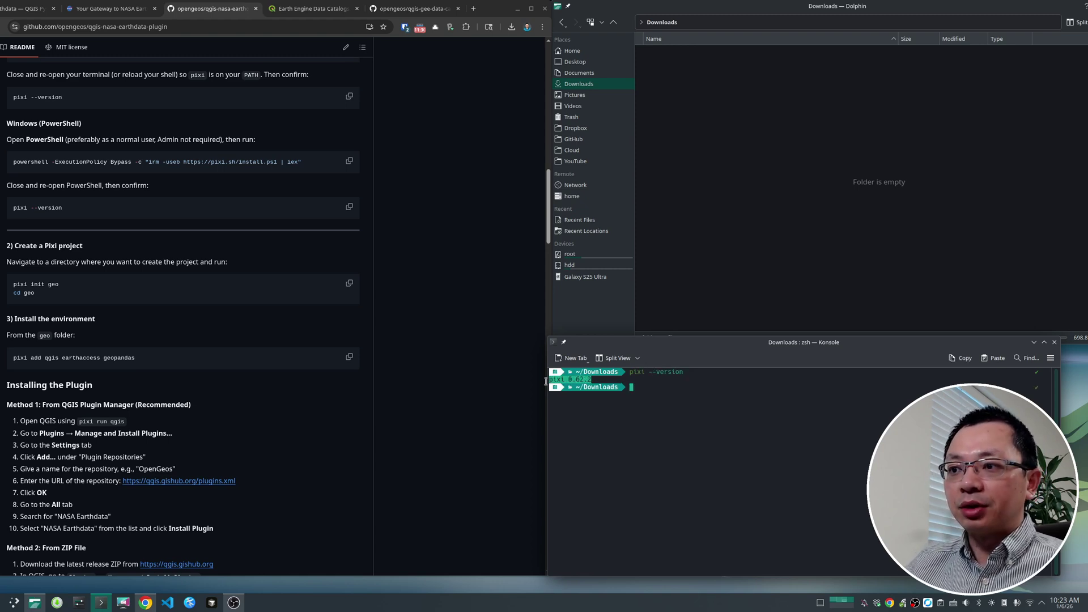
{"action": "left_click", "coordinate": [656, 418]}
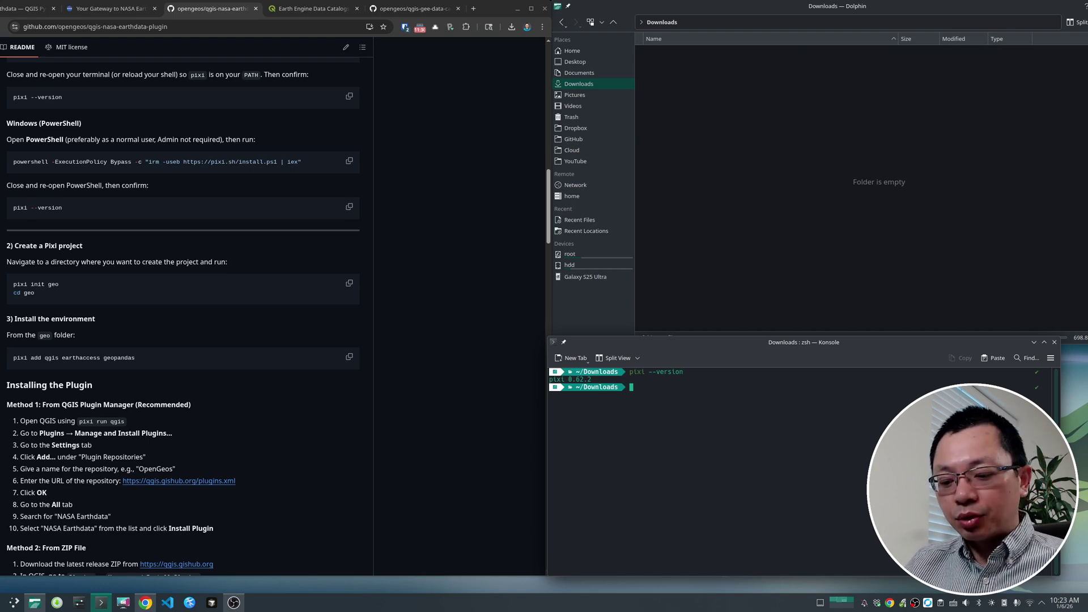
Create a Pixi project named geo in the Downloads folder by running pixi init geo
{"action": "type", "text": "pixi init g"}
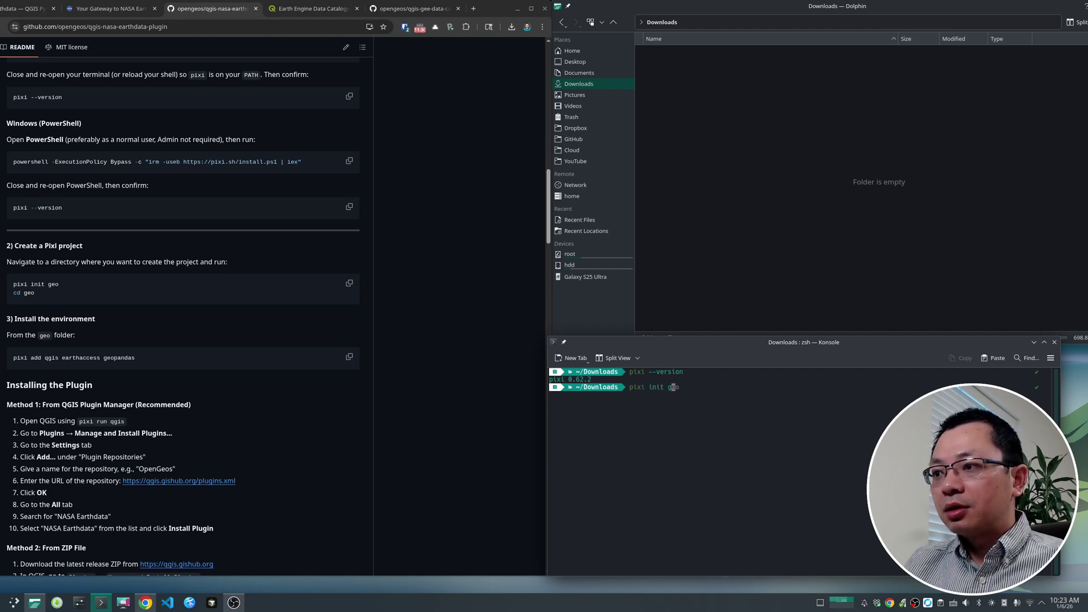
{"action": "type", "text": "eo"}
{"action": "key", "text": "Return"}
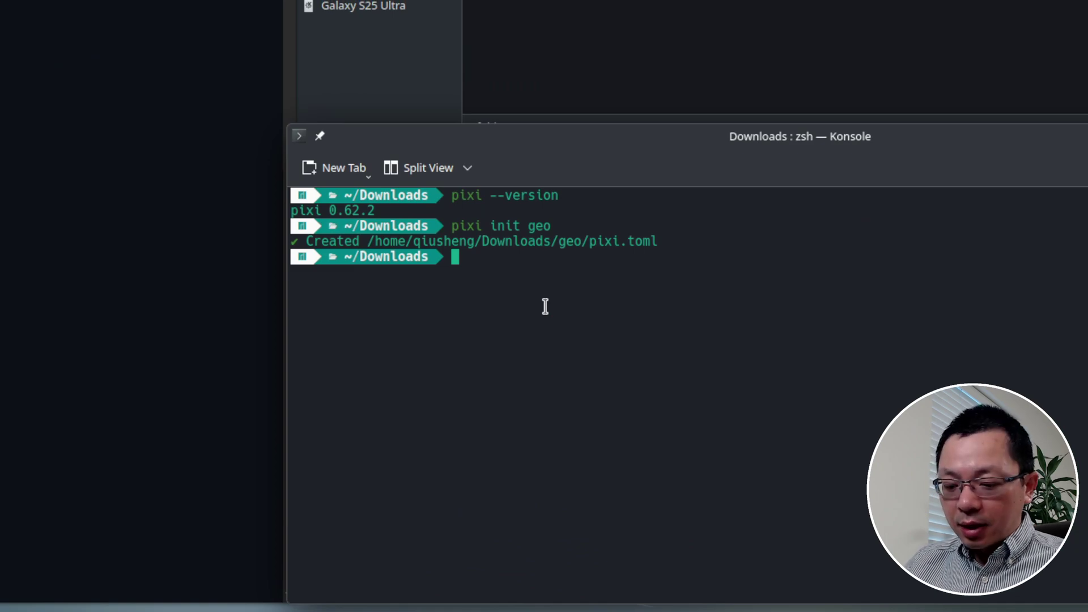
Change into the geo directory in the terminal and locate pixi.toml in the file manager's geo folder
{"action": "type", "text": "cd"}
{"action": "key", "text": "BackSpace"}
{"action": "key", "text": "BackSpace"}
{"action": "key", "text": "BackSpace"}
{"action": "type", "text": "cd g"}
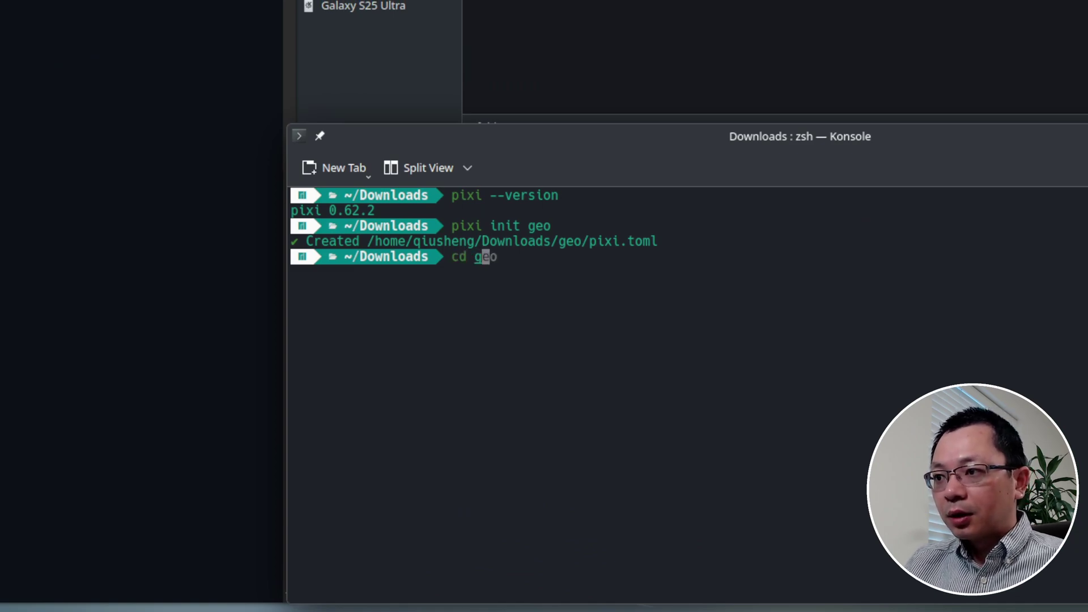
{"action": "type", "text": "eo"}
{"action": "key", "text": "Return"}
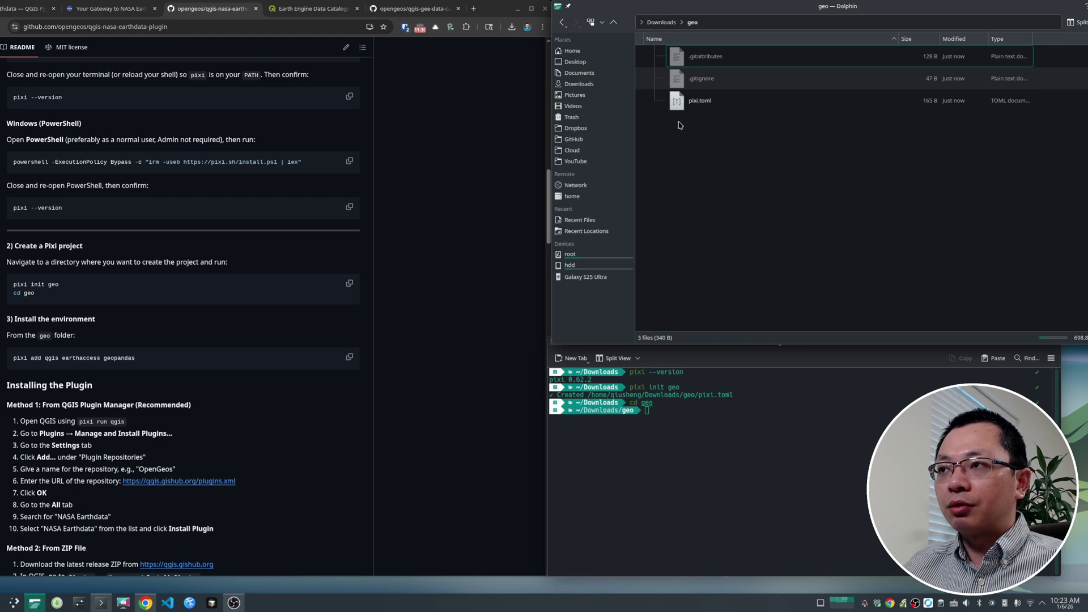
{"action": "left_click", "coordinate": [686, 102]}
{"action": "left_click", "coordinate": [711, 177]}
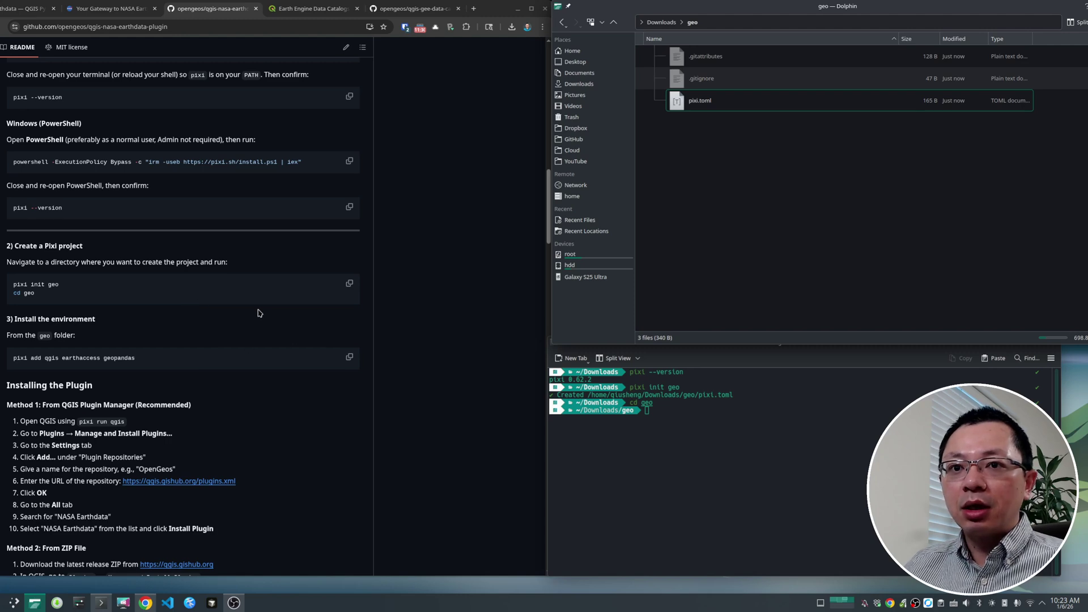
Copy the pixi add qgis earthaccess geopandas command from the README and run it in the geo directory
{"action": "scroll", "coordinate": [258, 310], "scroll_direction": "down", "scroll_amount": 3}
{"action": "left_click", "coordinate": [350, 263]}
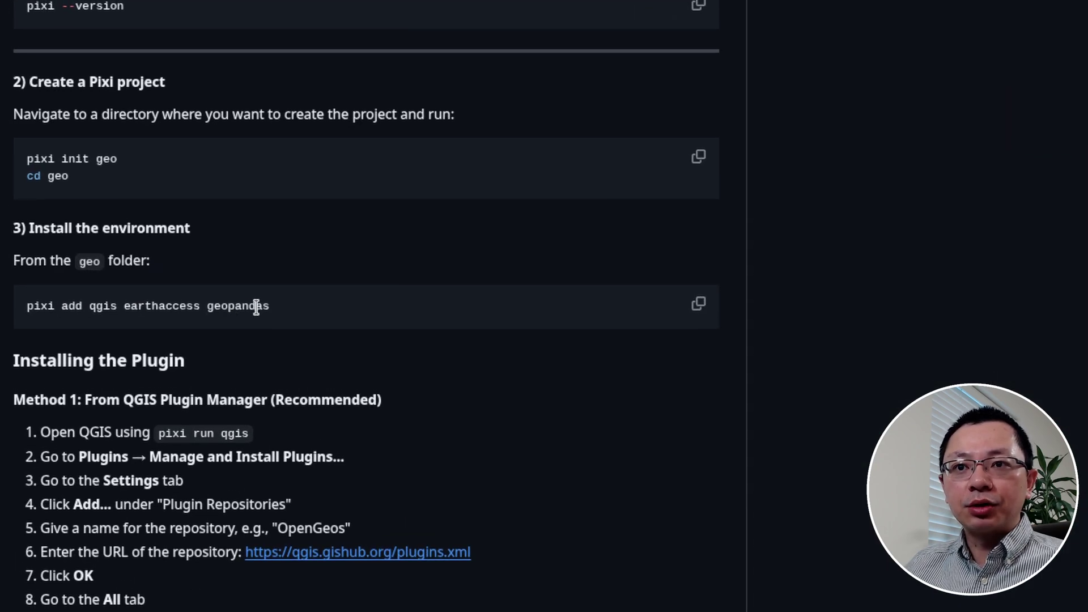
{"action": "left_click_drag", "start_coordinate": [299, 312], "coordinate": [37, 303]}
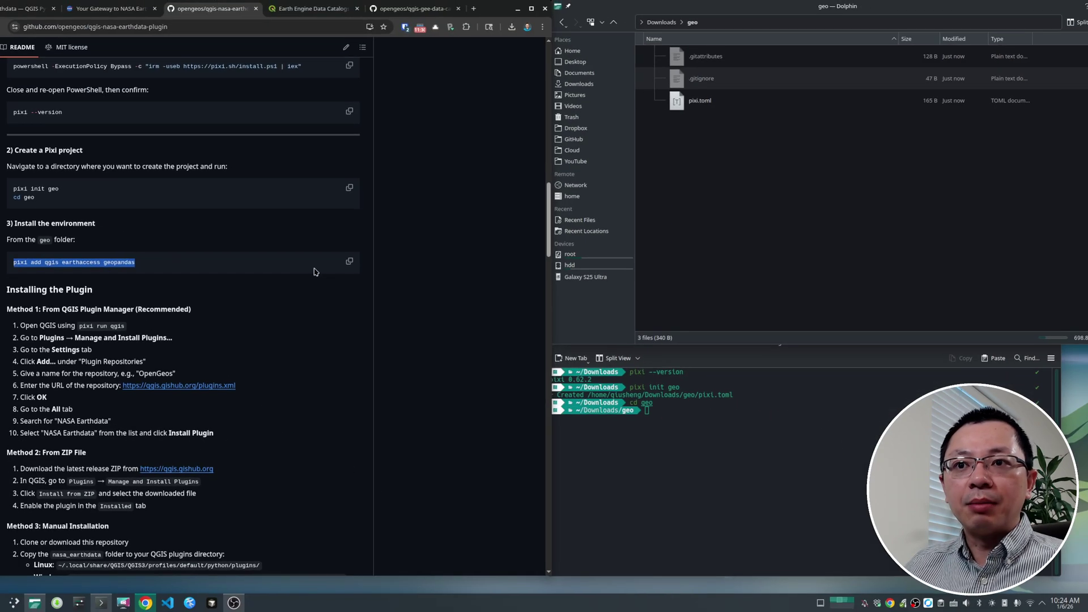
{"action": "left_click", "coordinate": [699, 310]}
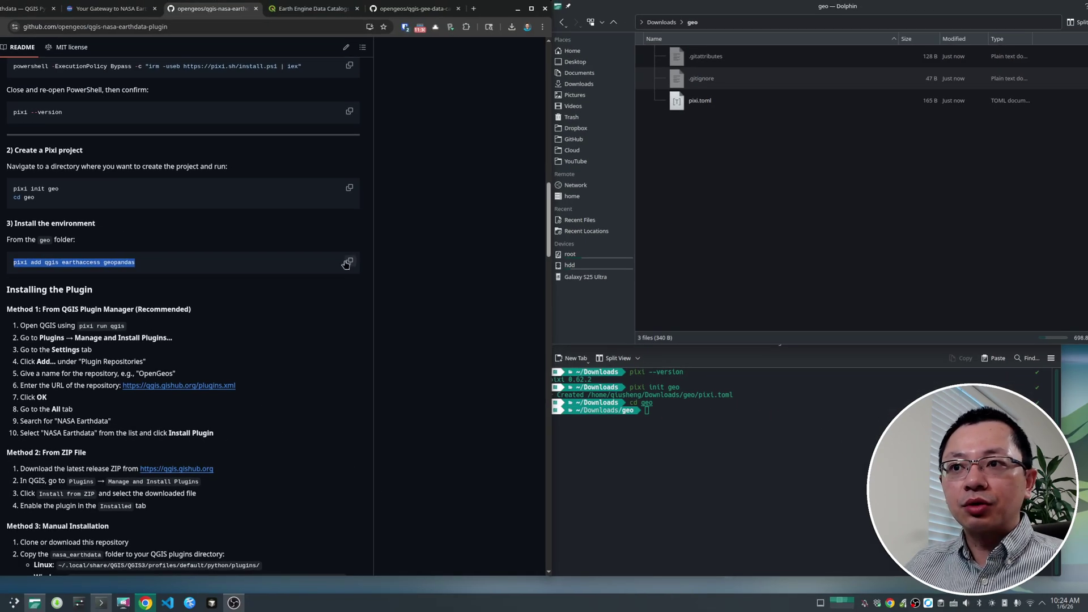
{"action": "left_click", "coordinate": [712, 429]}
{"action": "key", "text": "ctrl+shift+v"}
{"action": "key", "text": "Return"}
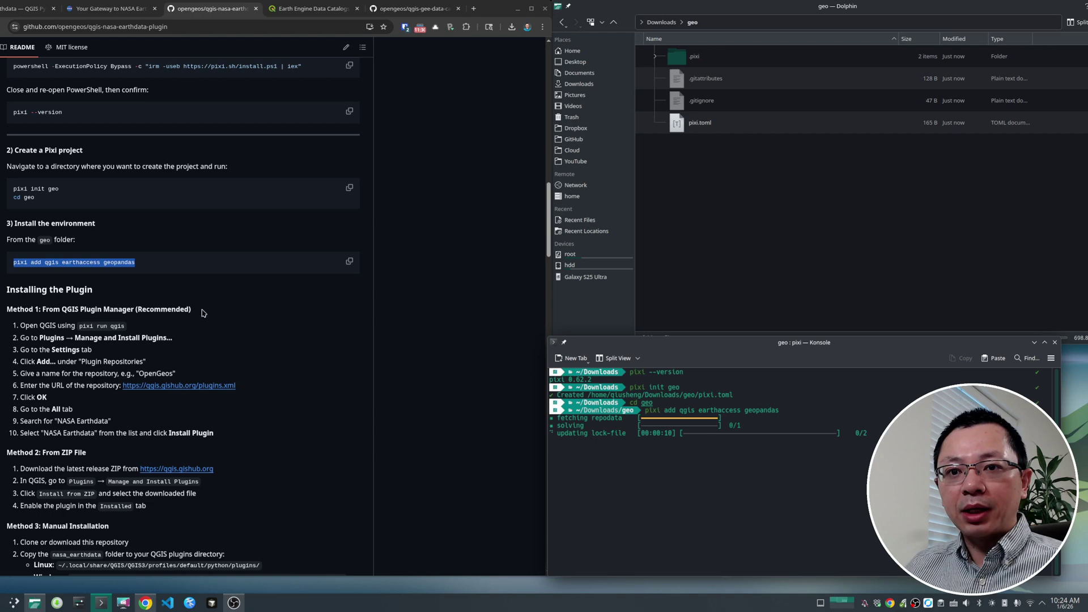
Review the README's installation section and open the urs.earthdata.nasa.gov sign-up link from the Prerequisites in a new tab
{"action": "scroll", "coordinate": [256, 357], "scroll_direction": "down", "scroll_amount": 3}
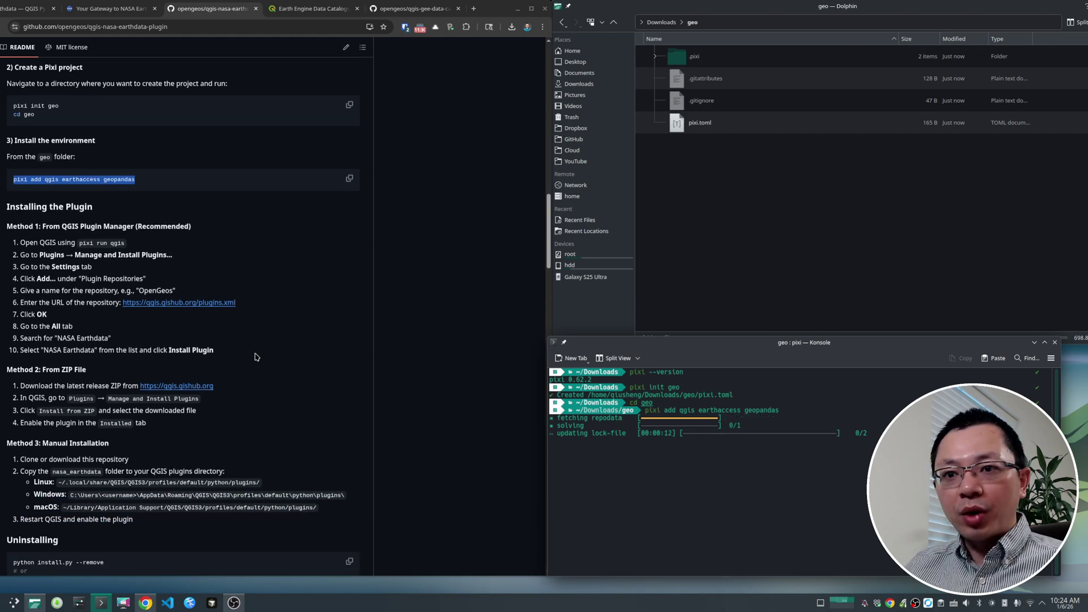
{"action": "scroll", "coordinate": [254, 346], "scroll_direction": "up", "scroll_amount": 18}
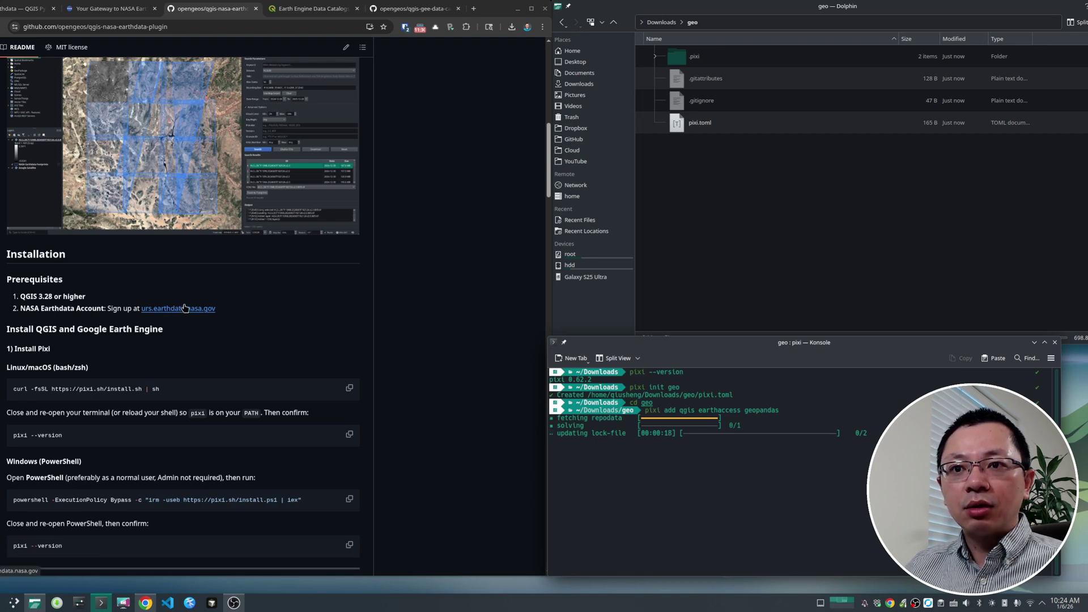
{"action": "scroll", "coordinate": [192, 316], "scroll_direction": "up", "scroll_amount": 4}
{"action": "scroll", "coordinate": [187, 318], "scroll_direction": "down", "scroll_amount": 5}
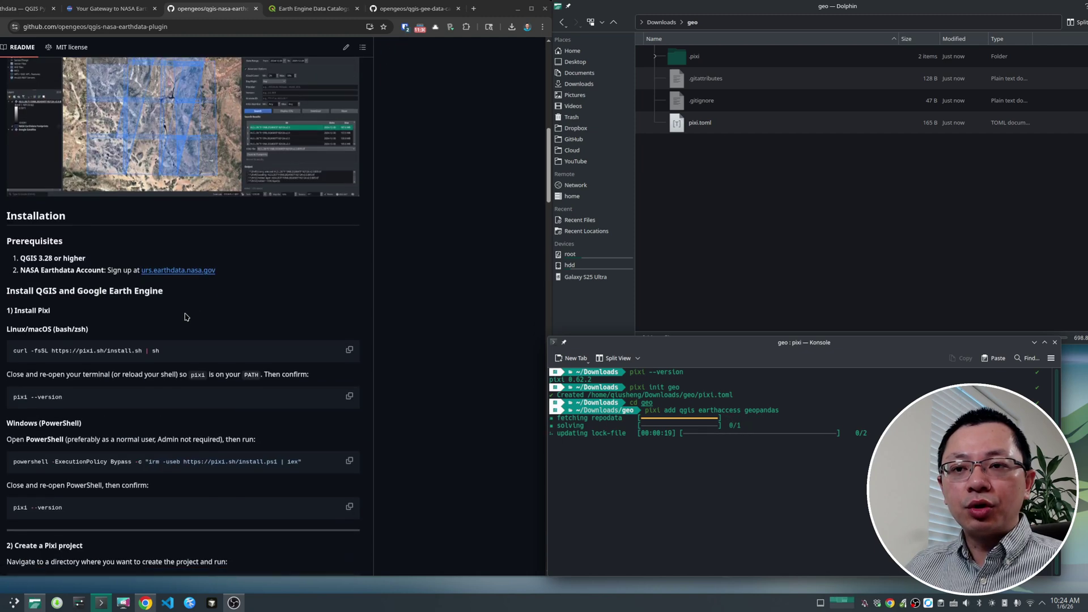
{"action": "right_click", "coordinate": [178, 270]}
{"action": "left_click", "coordinate": [218, 287]}
Switch to the Earthdata profile tab, sign out of the account, and maximize the browser window
{"action": "left_click", "coordinate": [264, 14]}
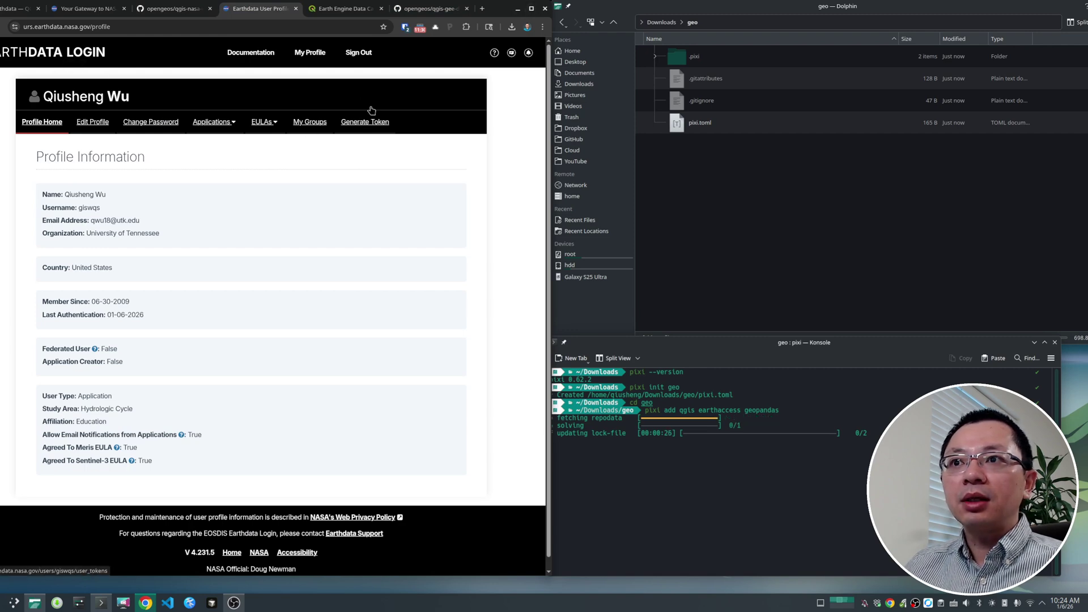
{"action": "left_click", "coordinate": [364, 54]}
{"action": "left_click", "coordinate": [533, 10]}
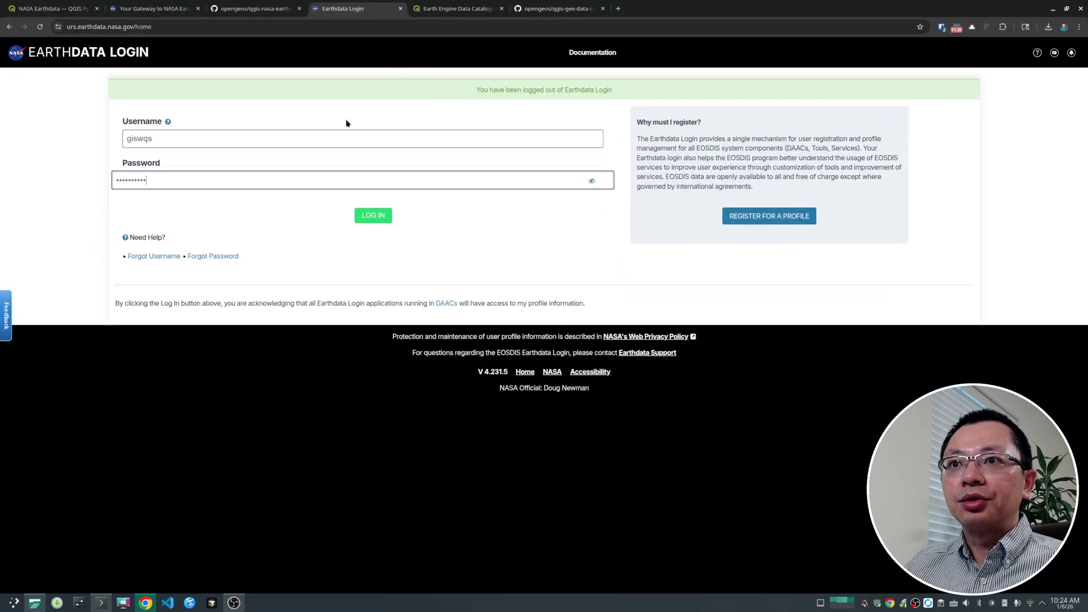
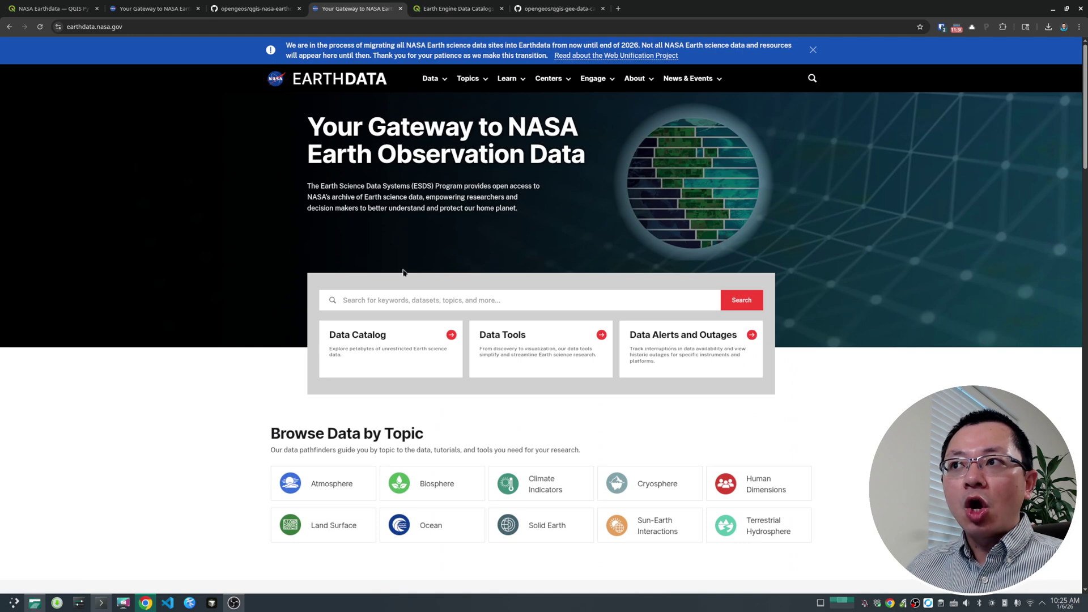
Open the Data Catalog from the NASA Earthdata home page and look over its dataset listing
{"action": "left_click", "coordinate": [409, 300]}
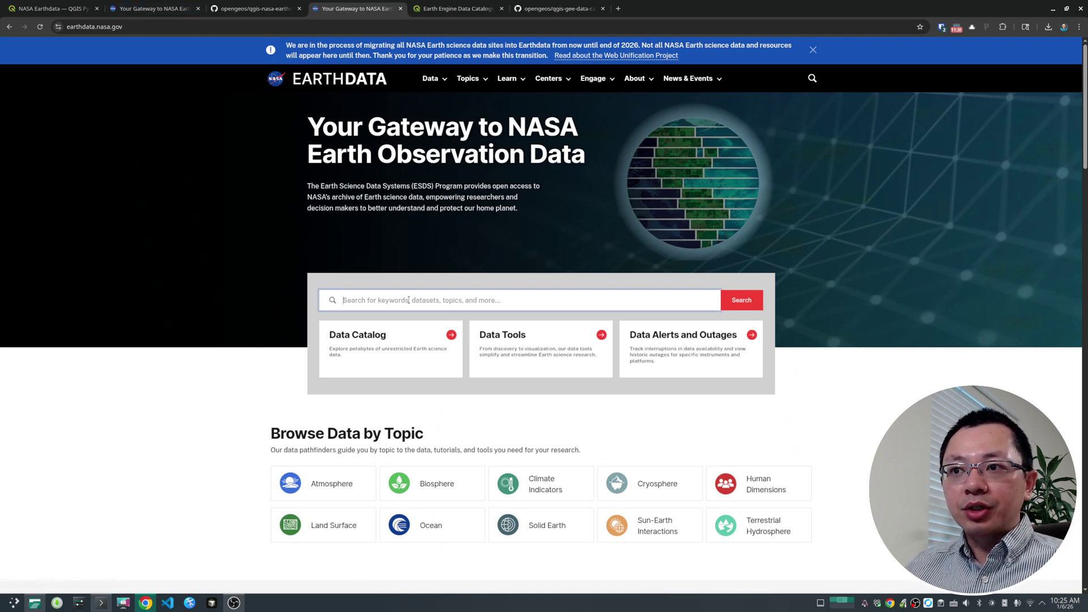
{"action": "left_click", "coordinate": [367, 335]}
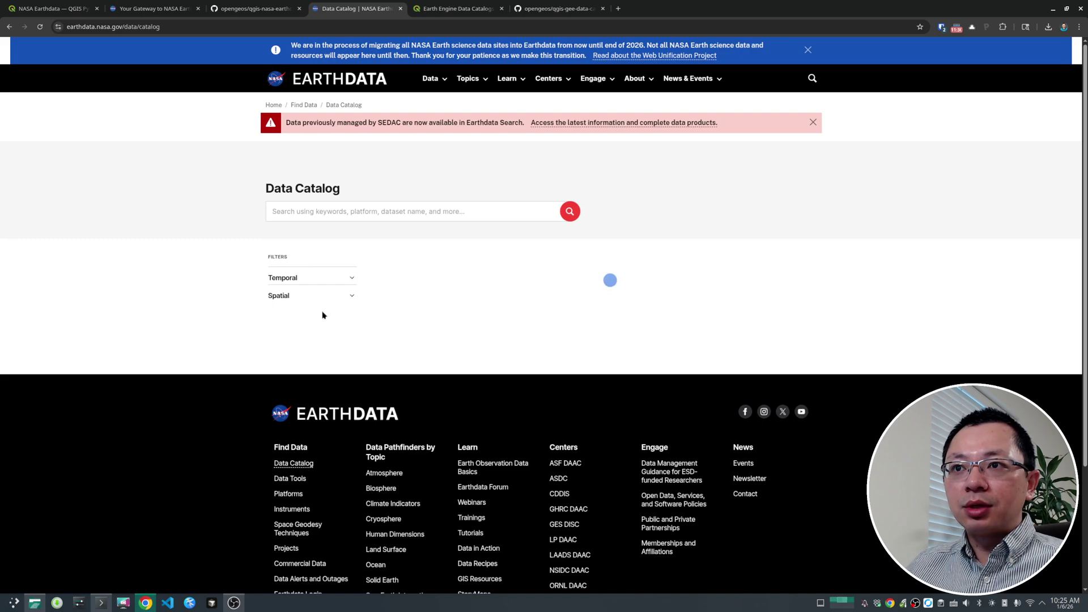
{"action": "scroll", "coordinate": [356, 324], "scroll_direction": "down", "scroll_amount": 4}
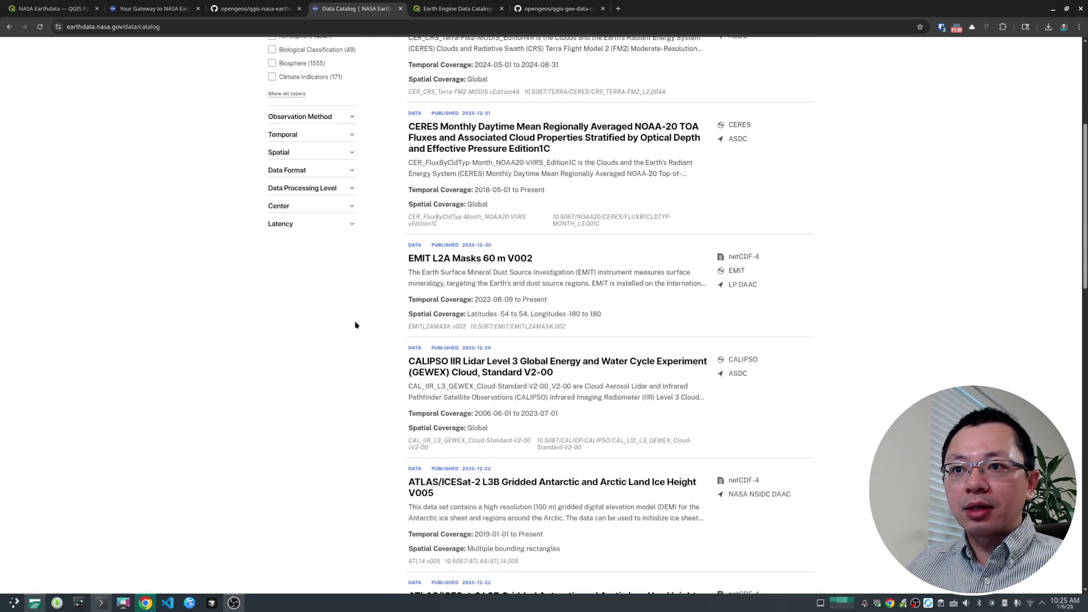
{"action": "scroll", "coordinate": [356, 324], "scroll_direction": "up", "scroll_amount": 4}
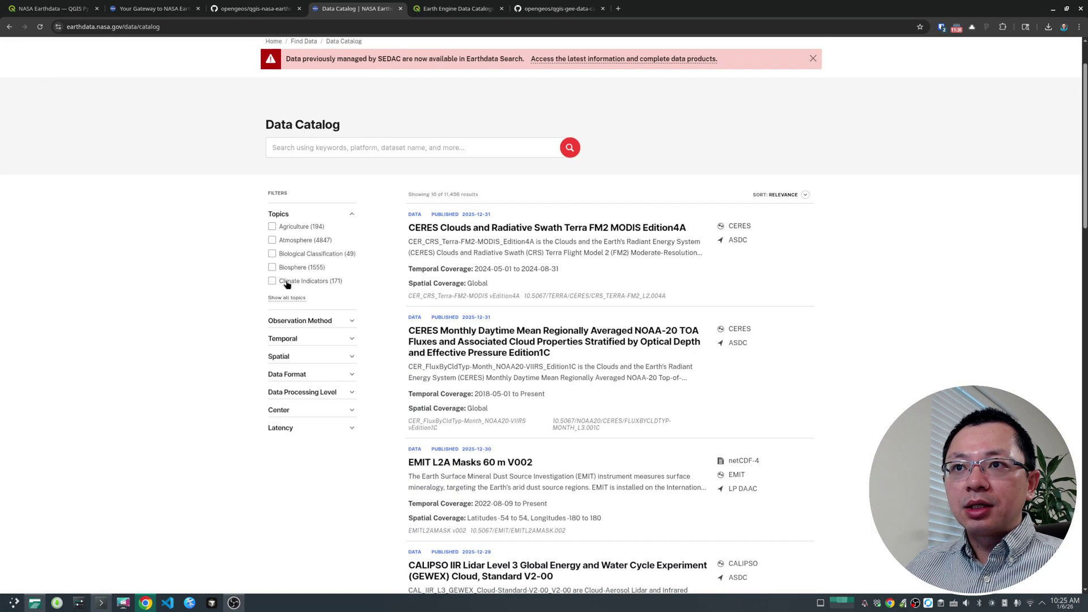
Expand the Data Format filter, show all data formats, and examine the available options
{"action": "left_click", "coordinate": [312, 377]}
{"action": "scroll", "coordinate": [309, 363], "scroll_direction": "down", "scroll_amount": 3}
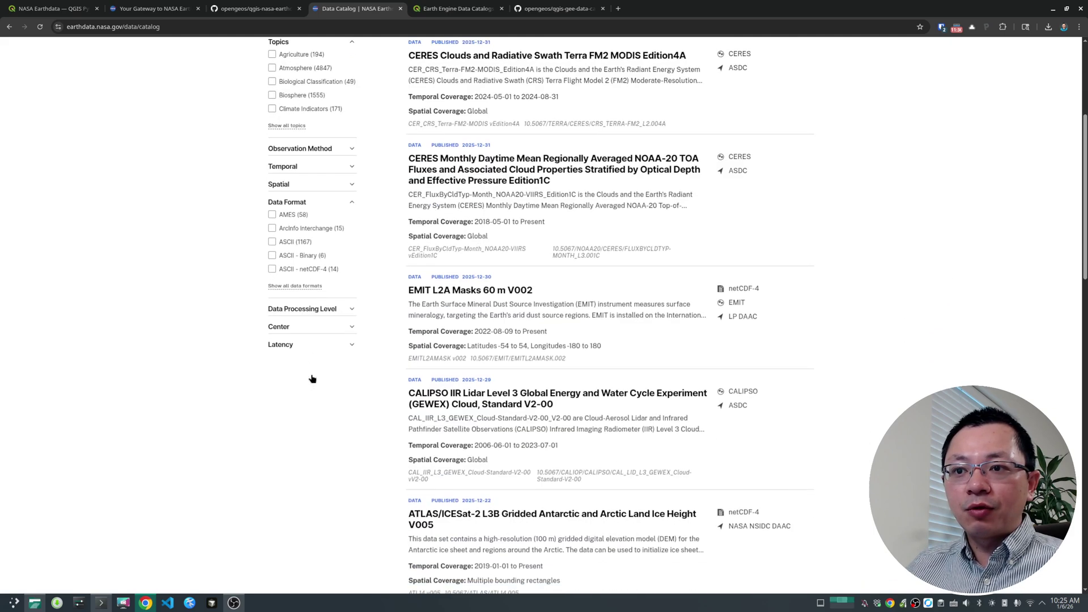
{"action": "left_click", "coordinate": [298, 287]}
{"action": "scroll", "coordinate": [298, 368], "scroll_direction": "down", "scroll_amount": 10}
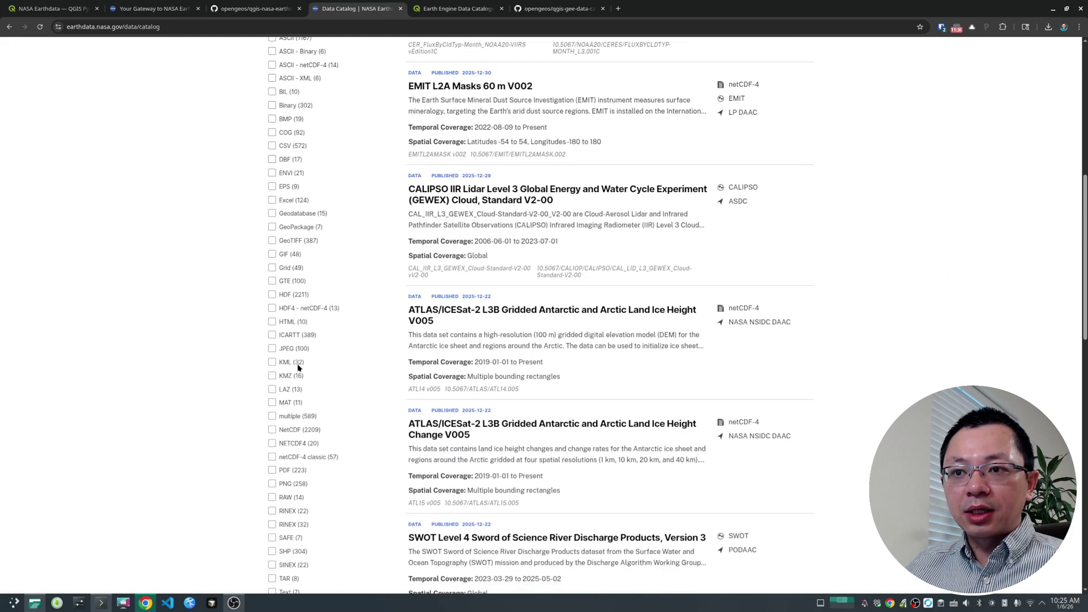
{"action": "scroll", "coordinate": [301, 362], "scroll_direction": "up", "scroll_amount": 7}
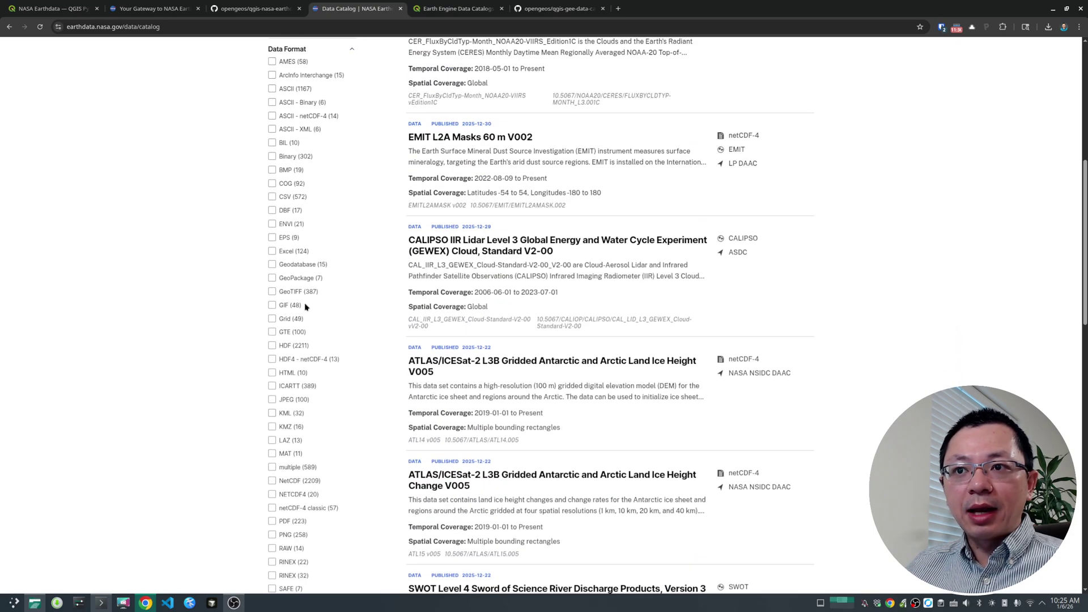
{"action": "scroll", "coordinate": [305, 306], "scroll_direction": "up", "scroll_amount": 6}
{"action": "scroll", "coordinate": [299, 330], "scroll_direction": "down", "scroll_amount": 4}
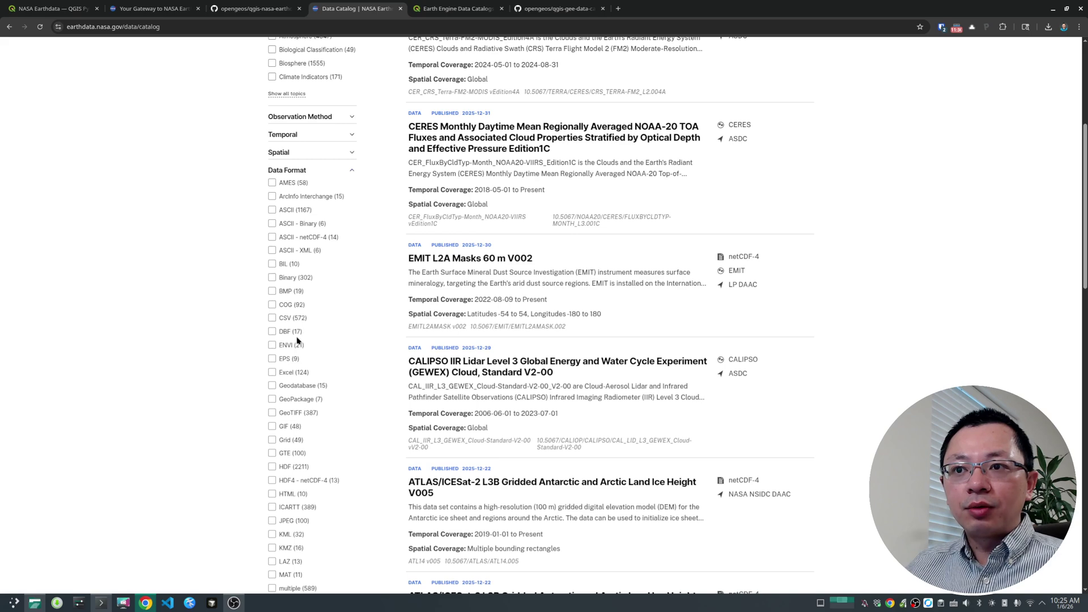
{"action": "scroll", "coordinate": [298, 340], "scroll_direction": "down", "scroll_amount": 2}
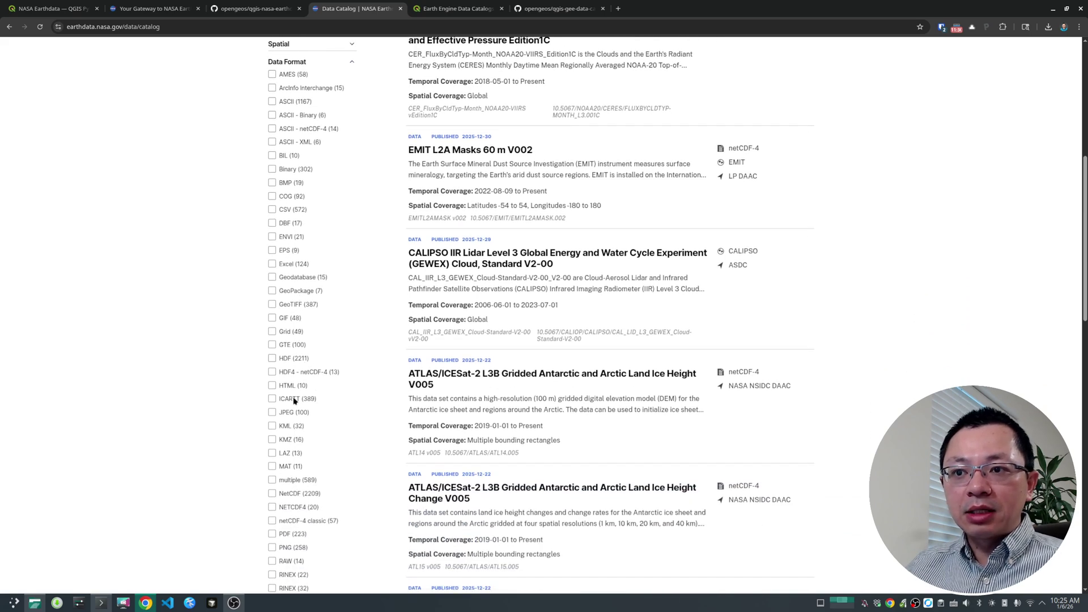
Filter the catalog by the GeoTIFF data format, clear that filter, and go back one page in the browser history
{"action": "left_click", "coordinate": [271, 305]}
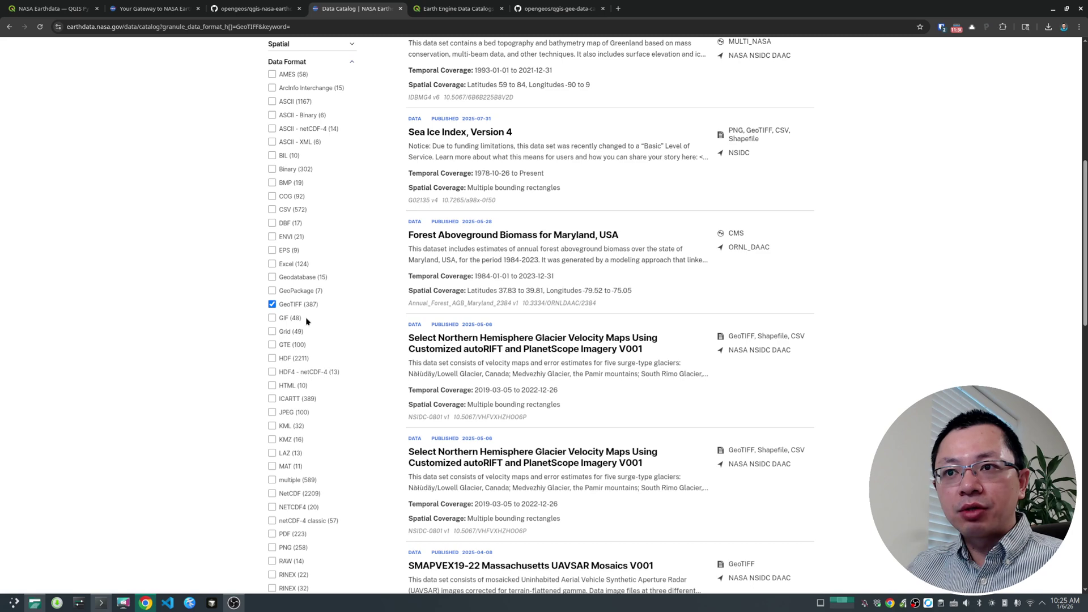
{"action": "left_click", "coordinate": [272, 306]}
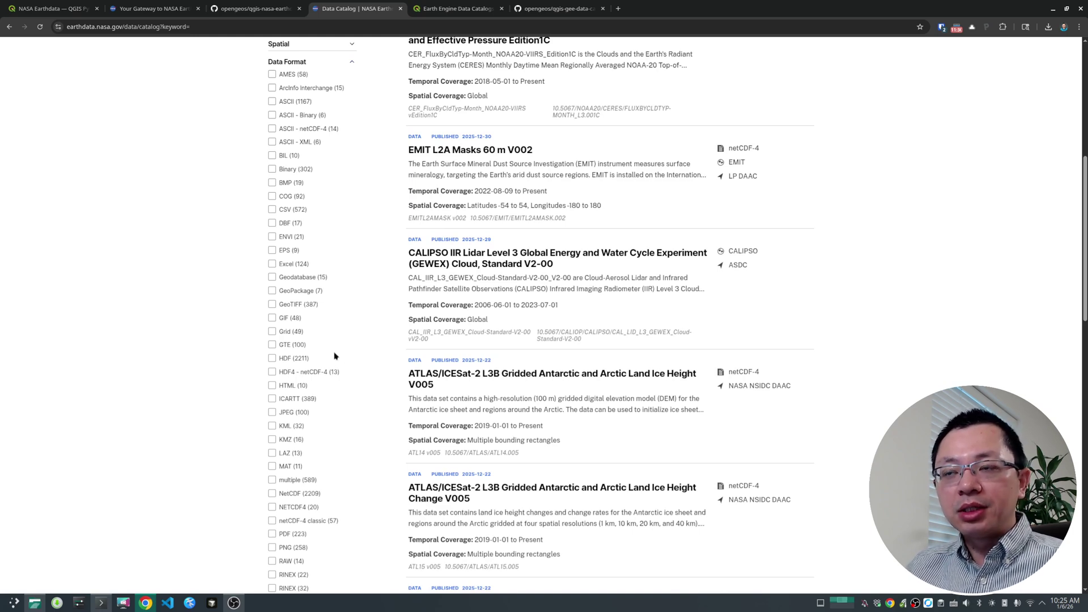
{"action": "scroll", "coordinate": [332, 353], "scroll_direction": "up", "scroll_amount": 7}
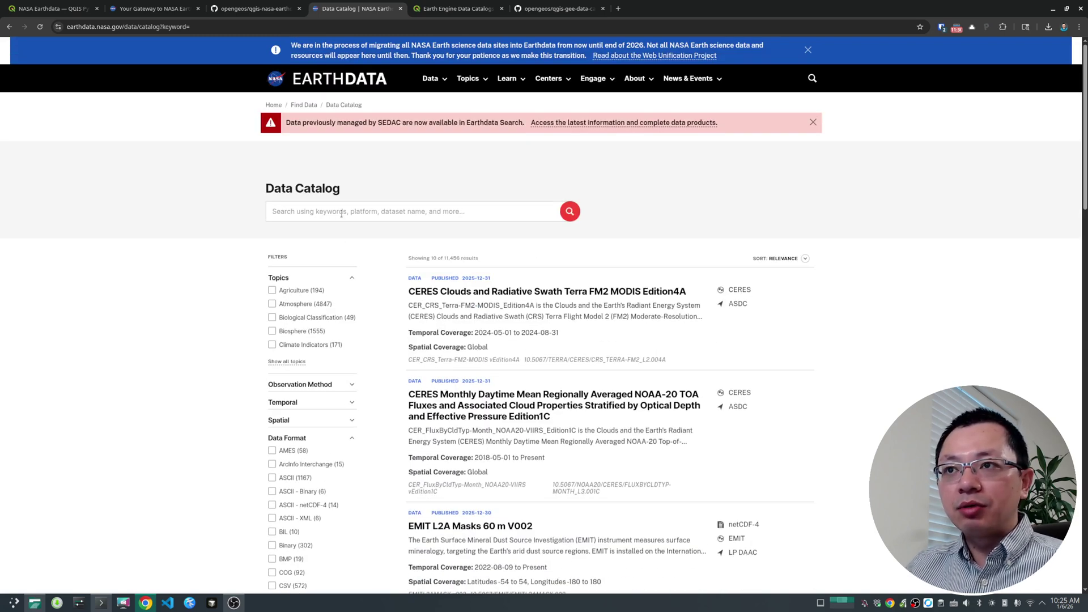
{"action": "left_click", "coordinate": [9, 26]}
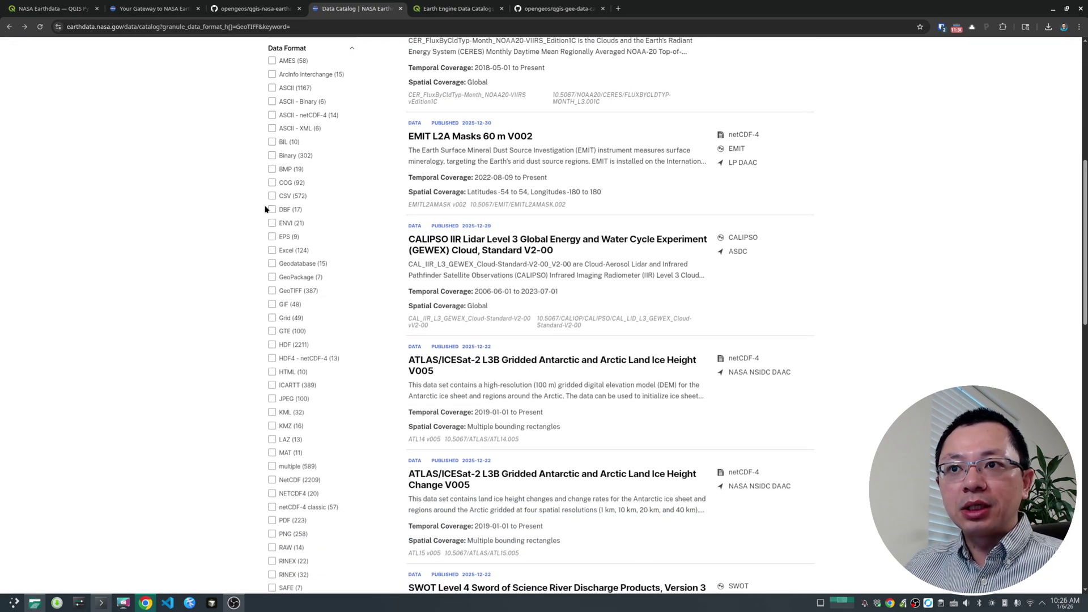
Go back to the unfiltered Data Catalog, return to the NASA Earthdata home page and look over its topics and featured news
{"action": "scroll", "coordinate": [242, 197], "scroll_direction": "up", "scroll_amount": 7}
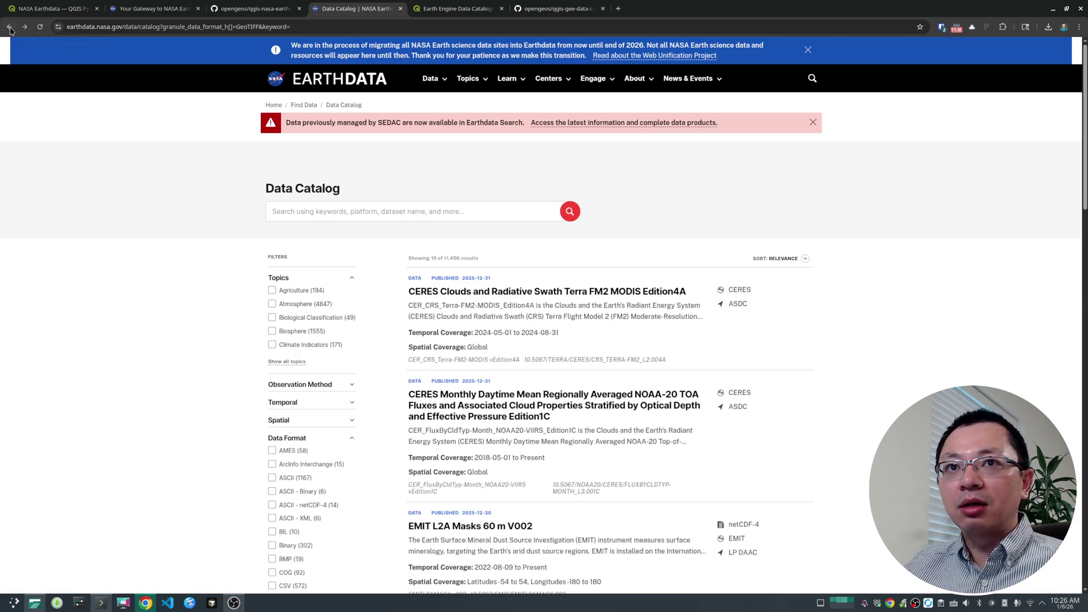
{"action": "left_click", "coordinate": [10, 28]}
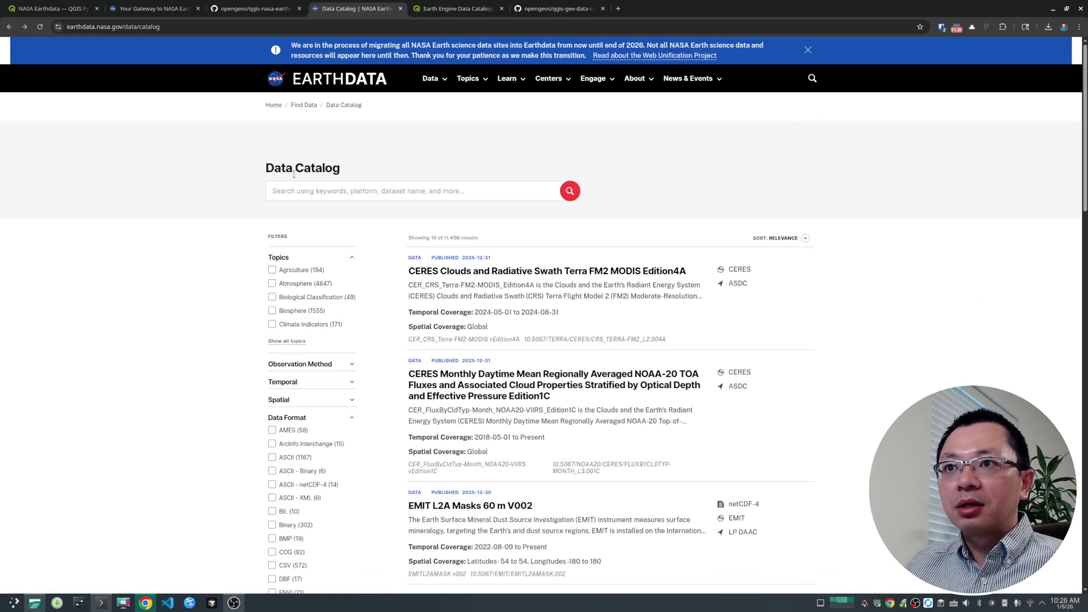
{"action": "left_click", "coordinate": [267, 106]}
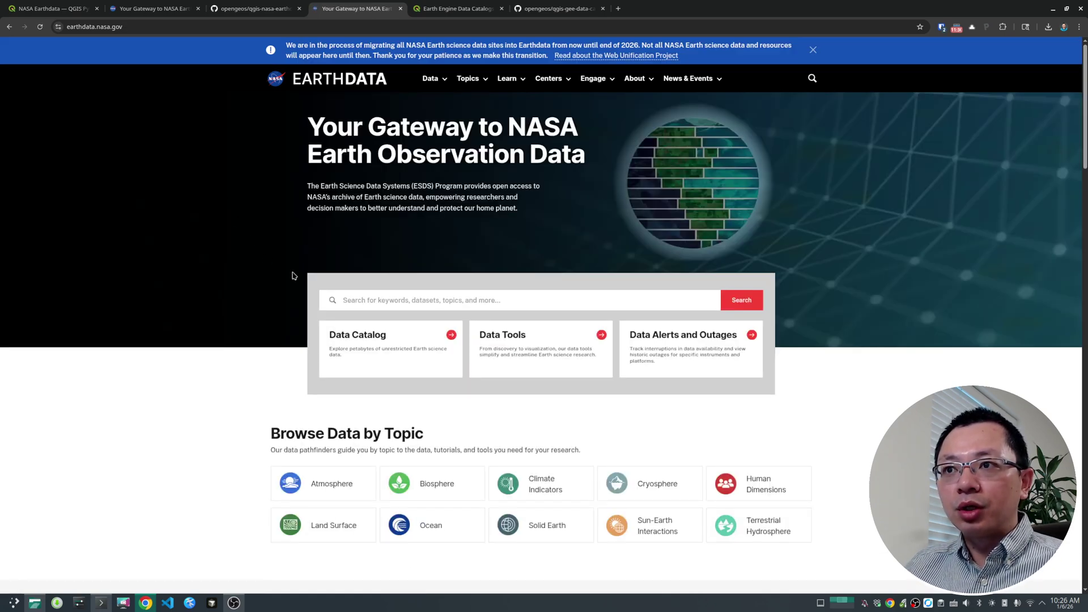
{"action": "scroll", "coordinate": [413, 386], "scroll_direction": "down", "scroll_amount": 3}
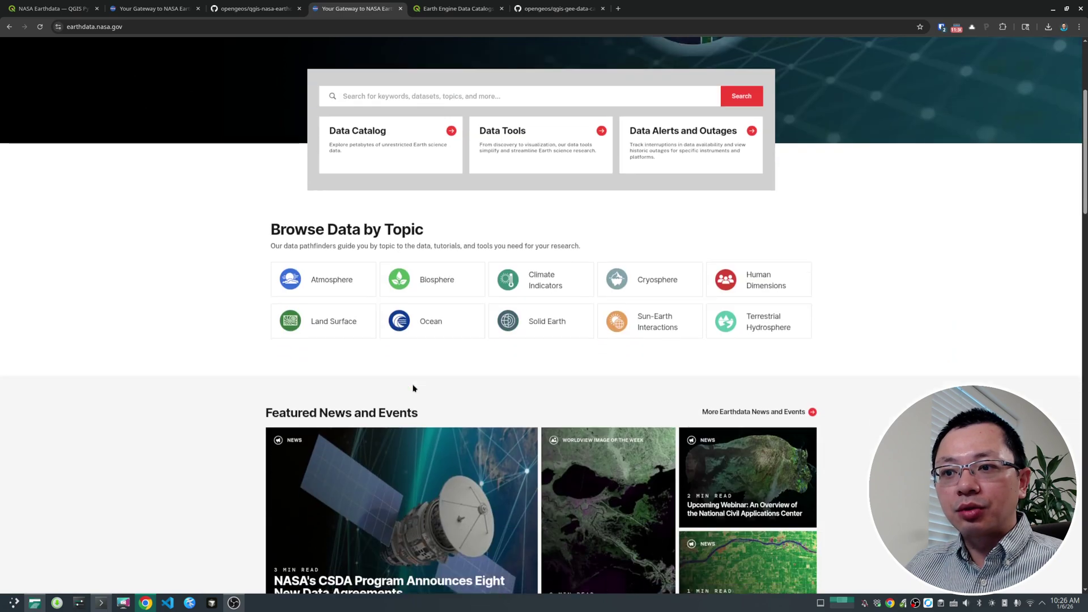
{"action": "scroll", "coordinate": [414, 389], "scroll_direction": "down", "scroll_amount": 3}
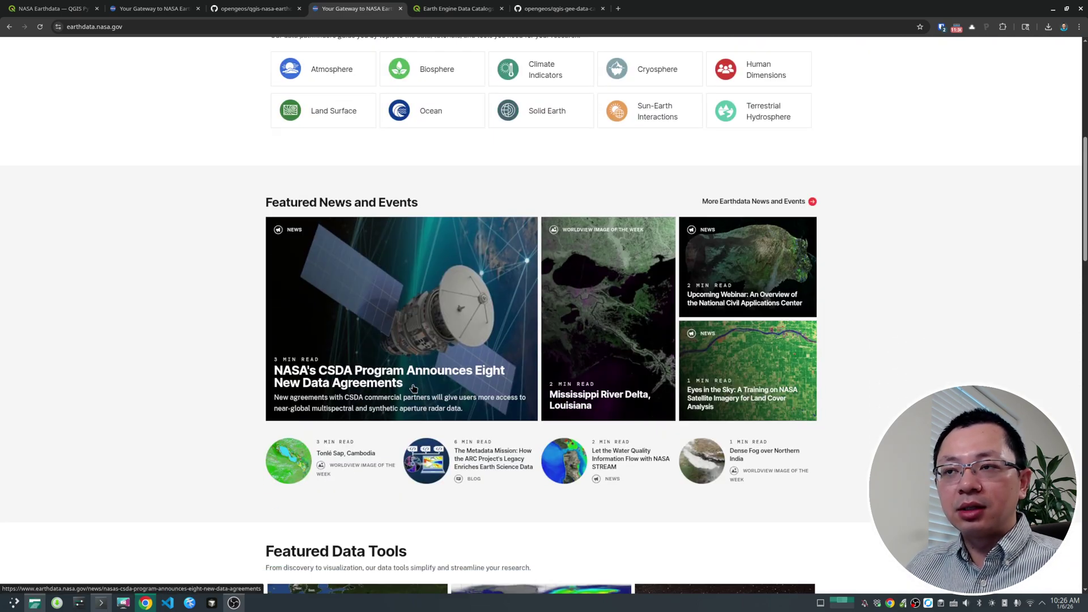
{"action": "scroll", "coordinate": [414, 389], "scroll_direction": "up", "scroll_amount": 3}
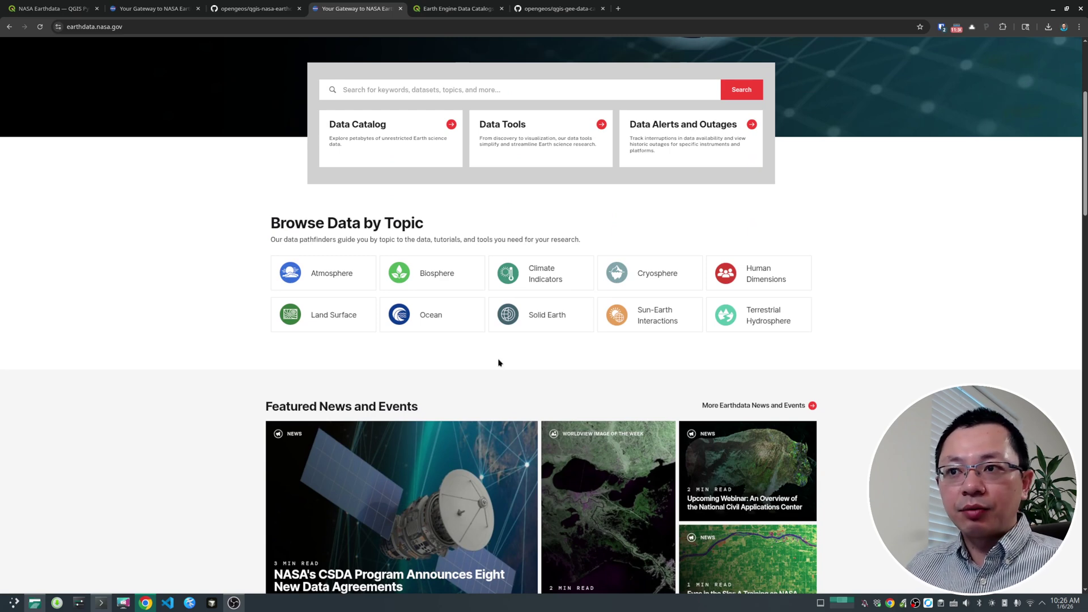
Check the Pixi installation progress in the terminal and review the plugin installation methods in the qgis-nasa-earthdata-plugin README in the browser
{"action": "left_click", "coordinate": [1053, 8]}
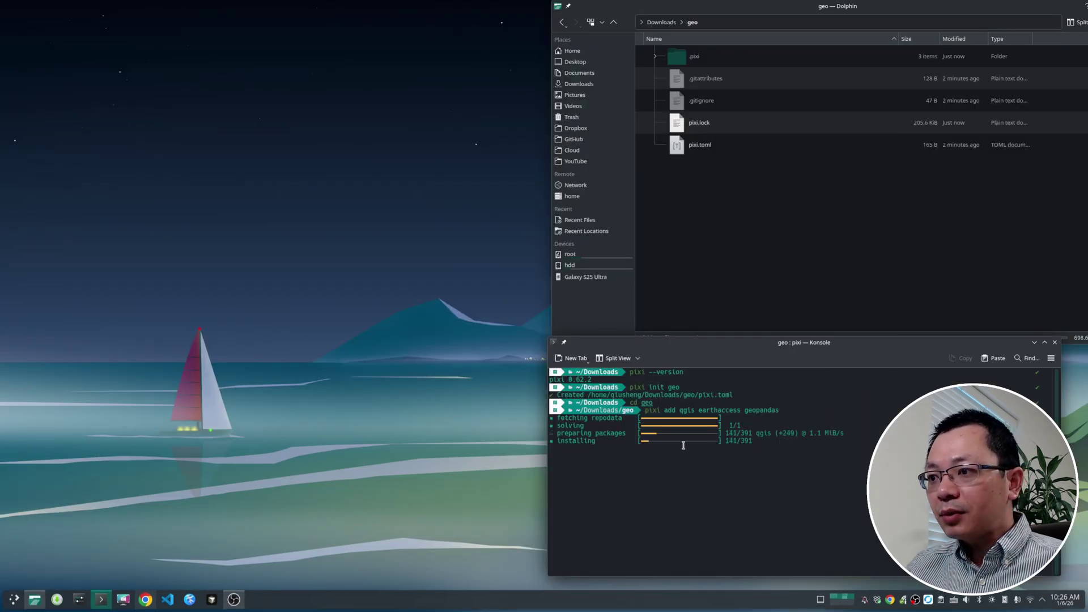
{"action": "left_click", "coordinate": [145, 599]}
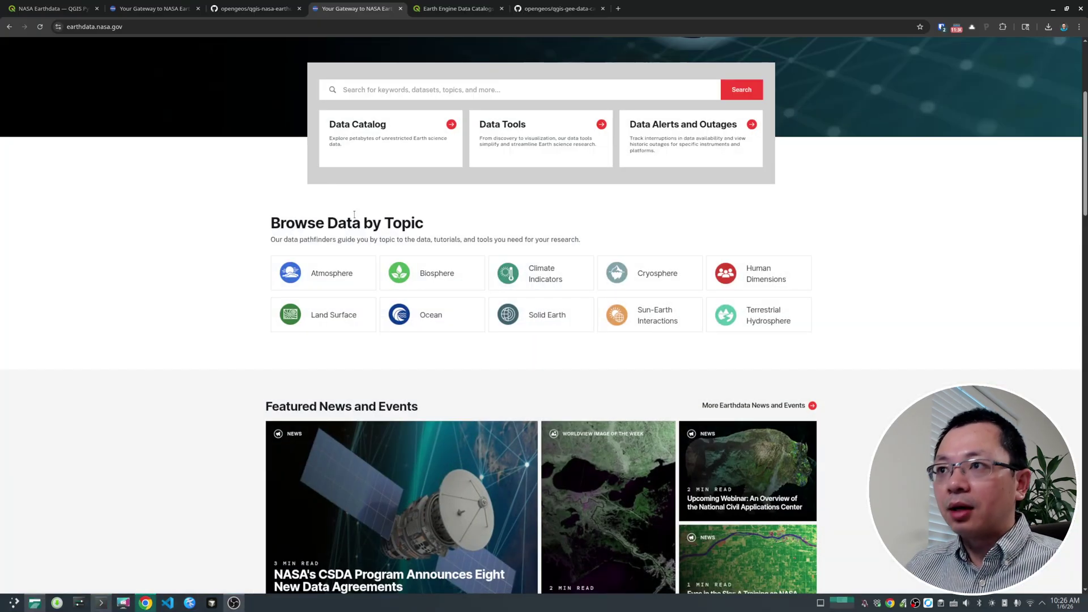
{"action": "left_click", "coordinate": [239, 10]}
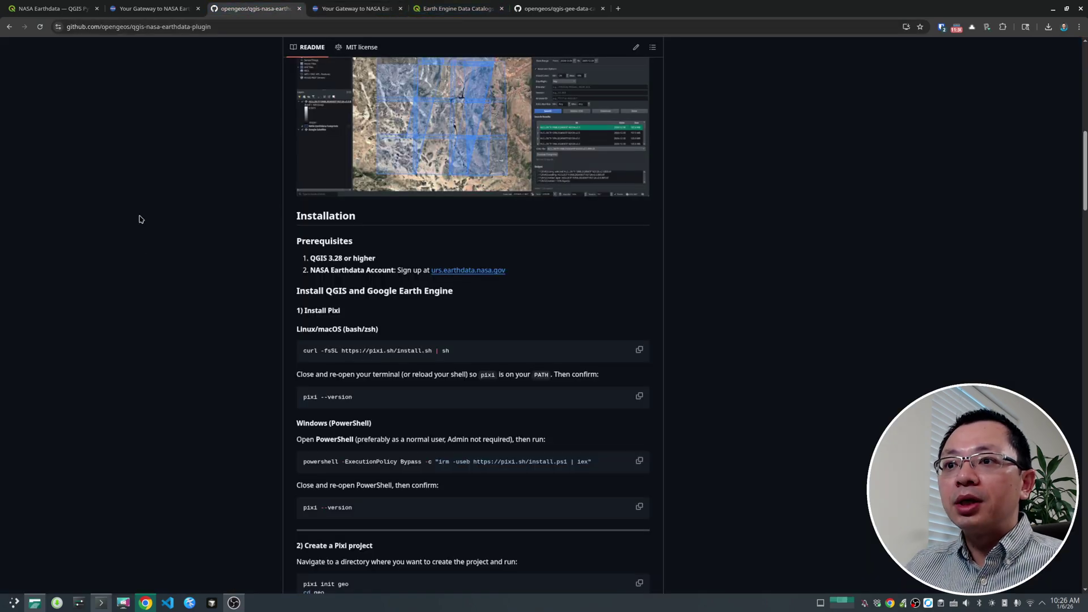
{"action": "scroll", "coordinate": [182, 261], "scroll_direction": "down", "scroll_amount": 6}
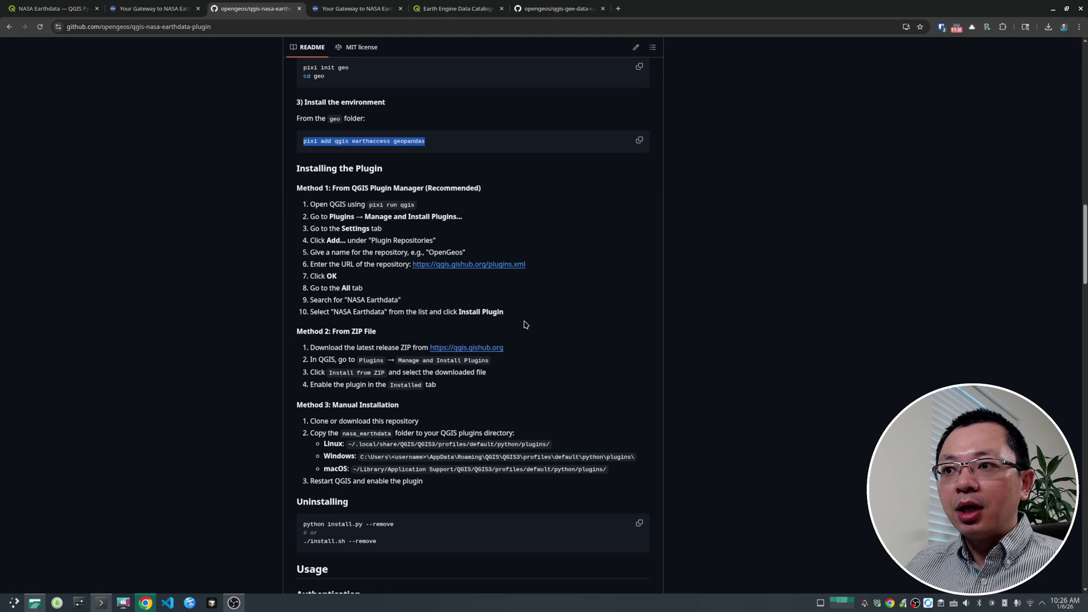
{"action": "left_click_drag", "start_coordinate": [518, 322], "coordinate": [294, 178]}
{"action": "left_click", "coordinate": [339, 219]}
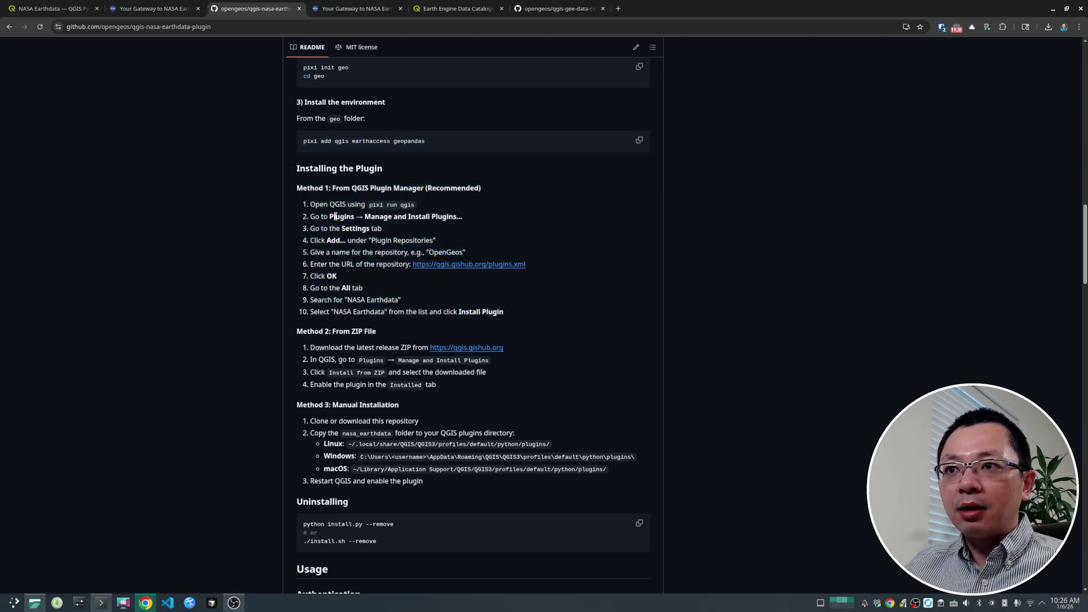
{"action": "left_click_drag", "start_coordinate": [327, 217], "coordinate": [455, 218]}
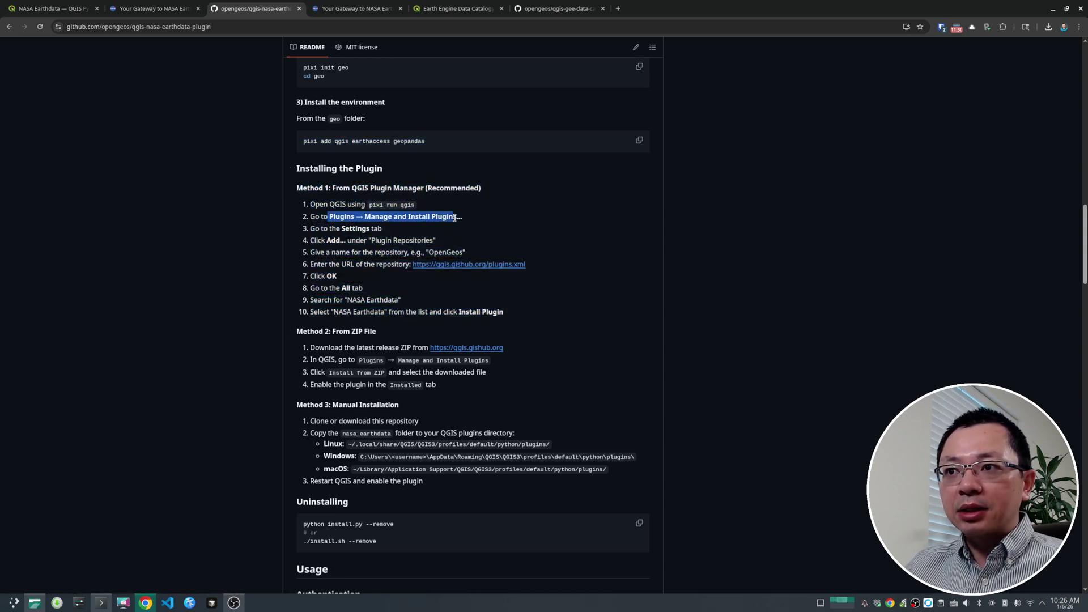
{"action": "left_click", "coordinate": [324, 253]}
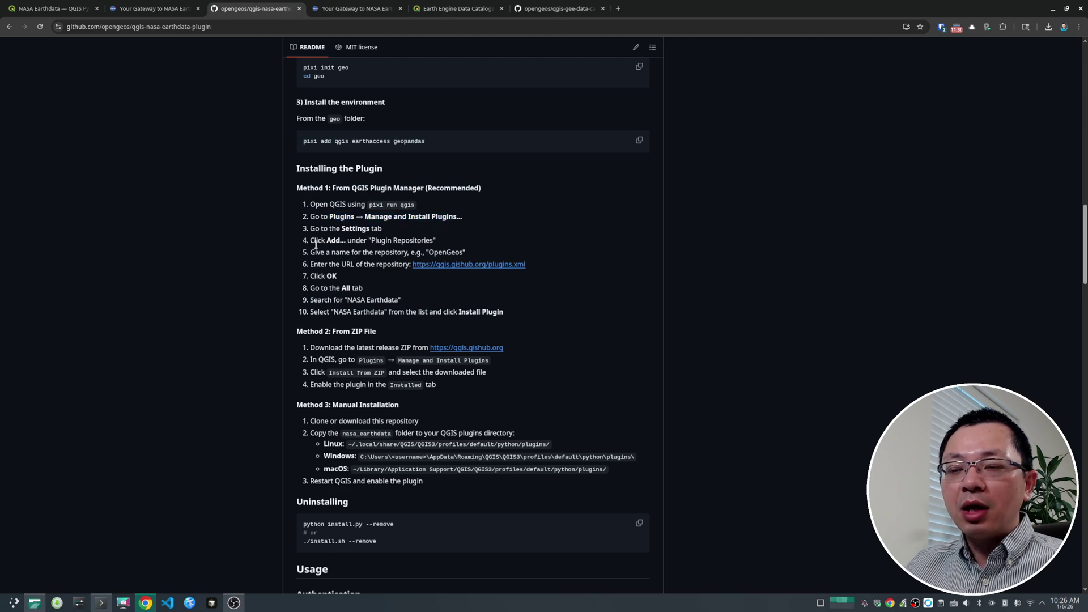
Review the NASA Earthdata plugin's page in the QGIS plugin repository, highlighting its short description
{"action": "left_click", "coordinate": [47, 8]}
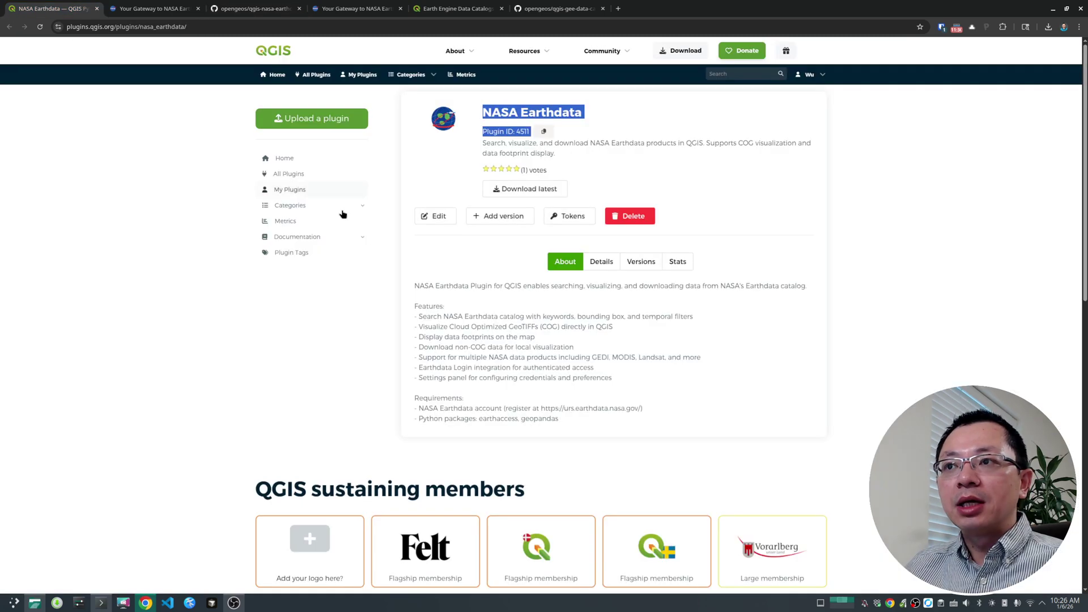
{"action": "left_click", "coordinate": [495, 142]}
{"action": "mouse_move", "coordinate": [486, 143]}
{"action": "left_mouse_down"}
{"action": "mouse_move", "coordinate": [601, 162]}
{"action": "mouse_move", "coordinate": [471, 145]}
{"action": "left_mouse_up"}
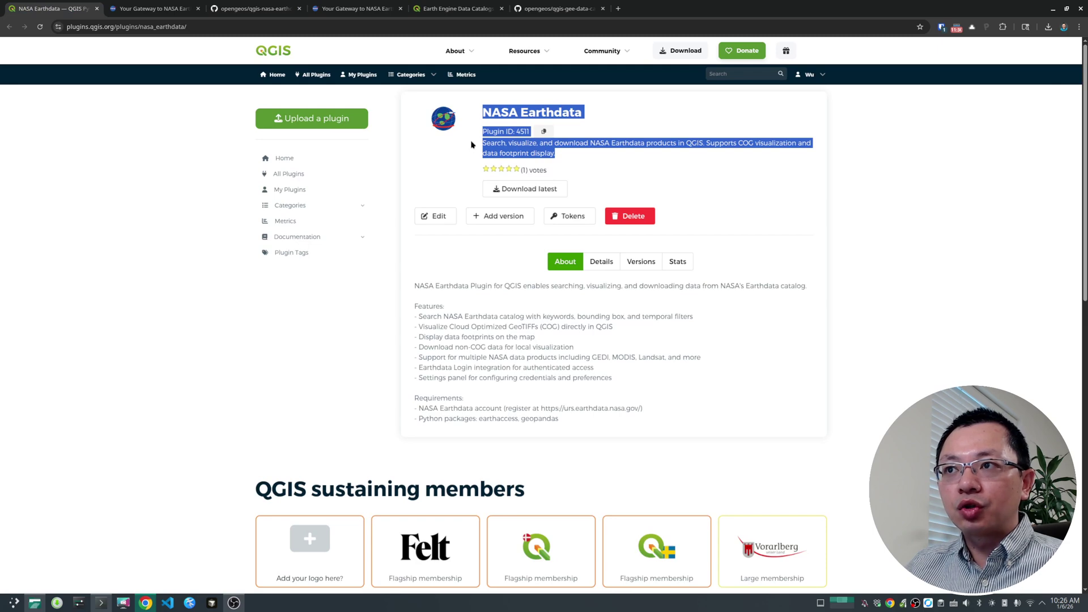
{"action": "left_click", "coordinate": [602, 163]}
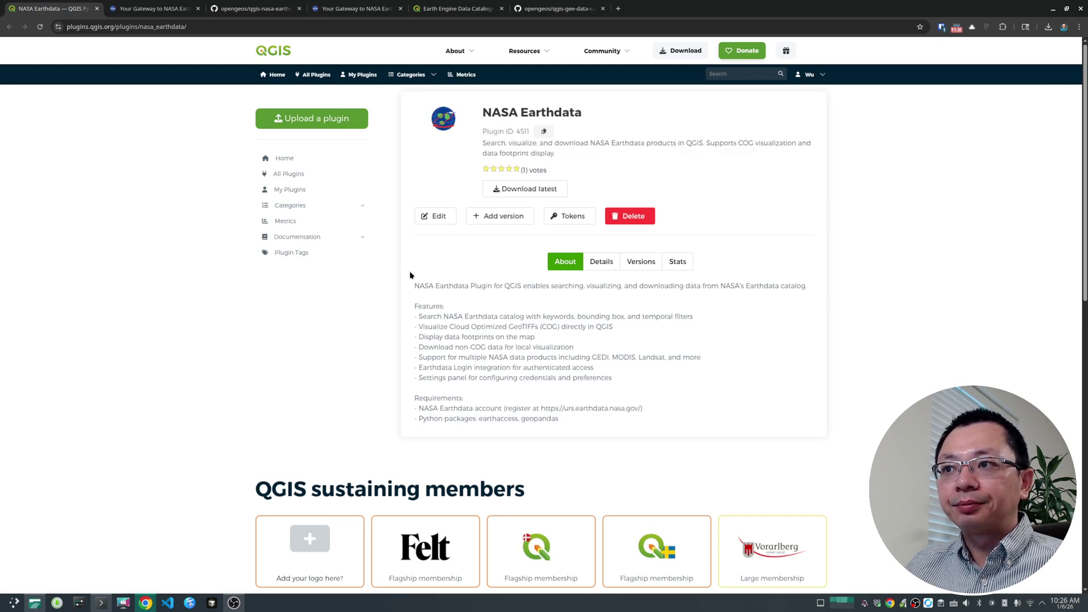
Restore the browser window beside the terminal and highlight the pixi run qgis command in the plugin's GitHub README
{"action": "double_click", "coordinate": [766, 7]}
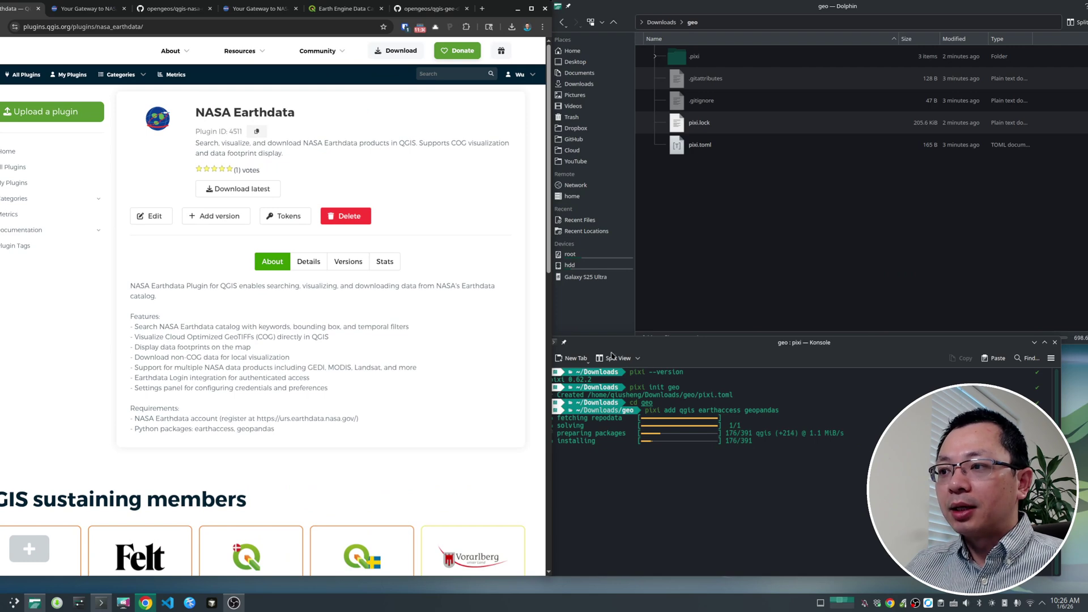
{"action": "left_click_drag", "start_coordinate": [494, 6], "coordinate": [539, 5]}
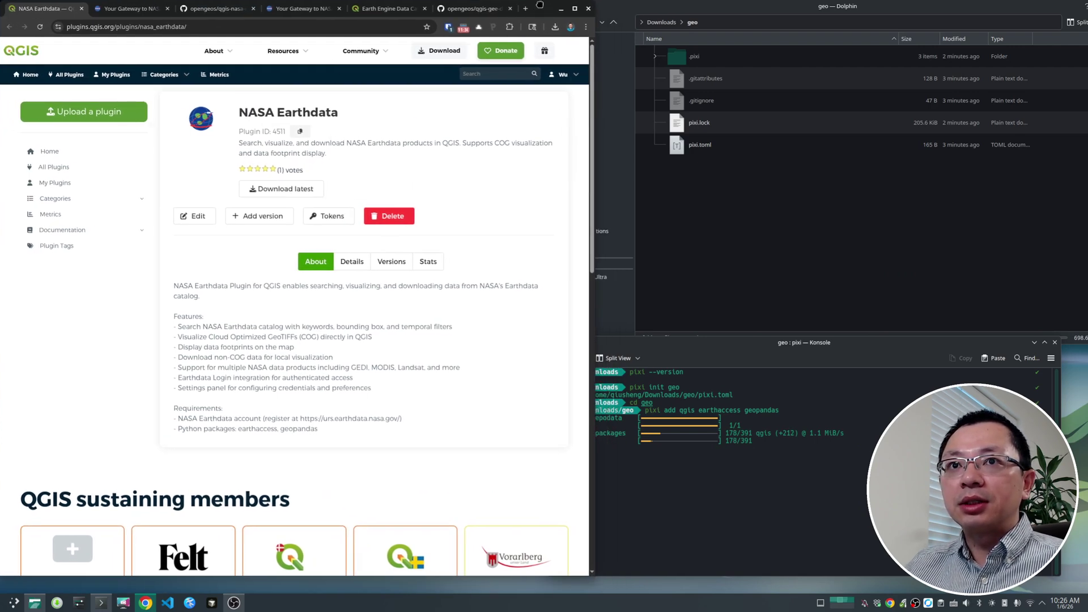
{"action": "left_click", "coordinate": [217, 8]}
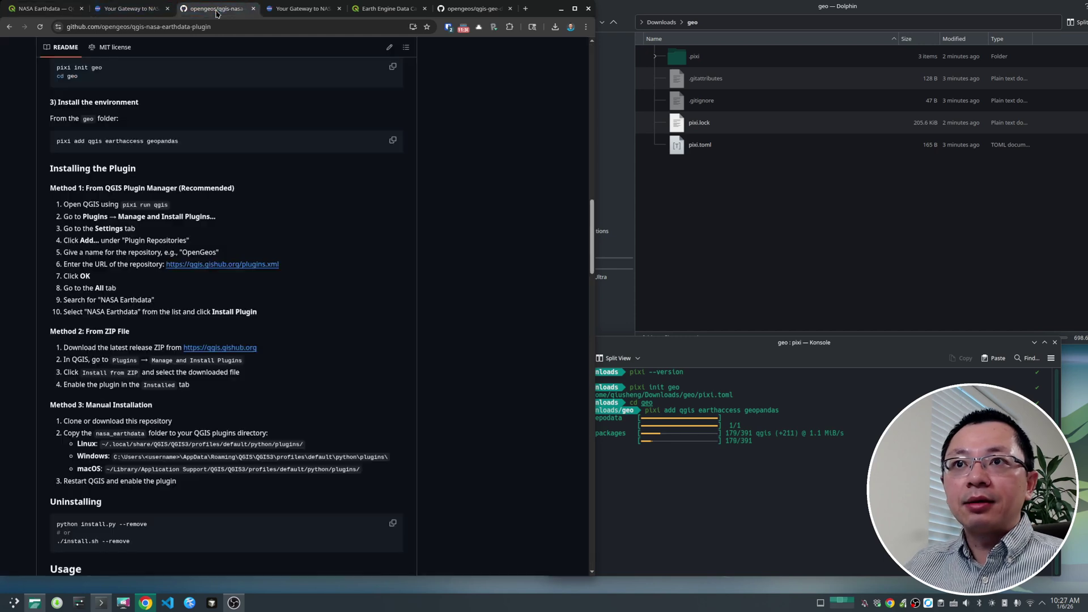
{"action": "left_click_drag", "start_coordinate": [170, 205], "coordinate": [121, 209]}
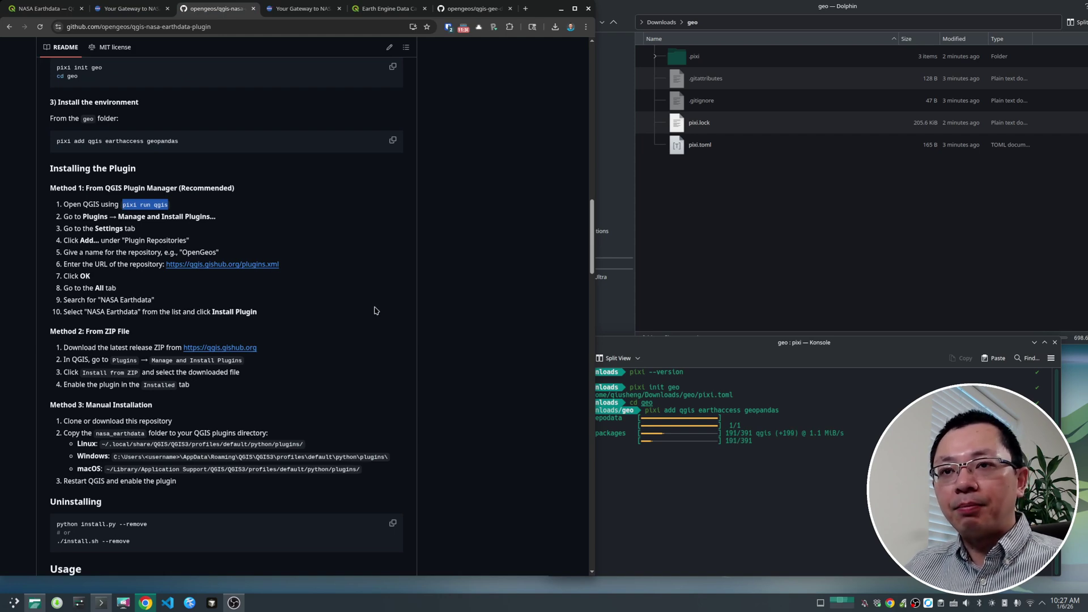
Open a second Konsole terminal session and activate the conda environment geo with "conda activate geo"
{"action": "left_click", "coordinate": [638, 359]}
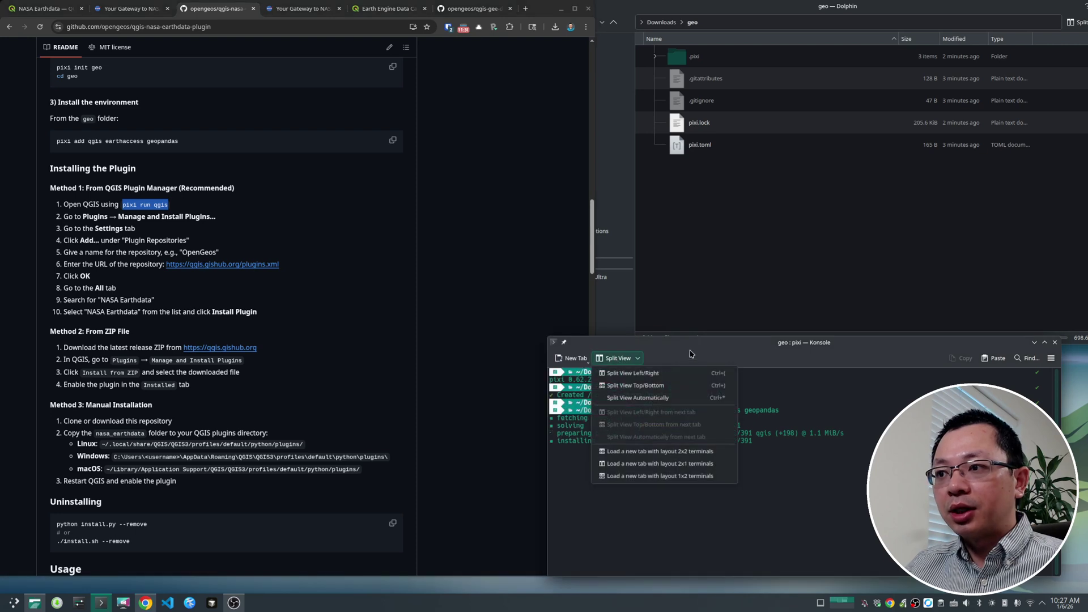
{"action": "left_click", "coordinate": [568, 361]}
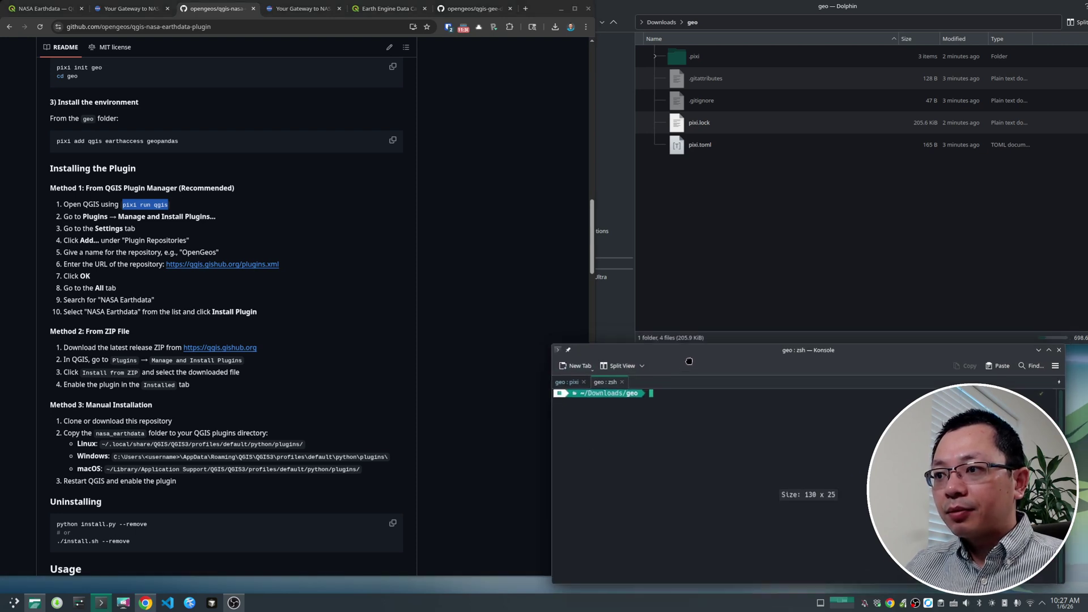
{"action": "type", "text": "conda "}
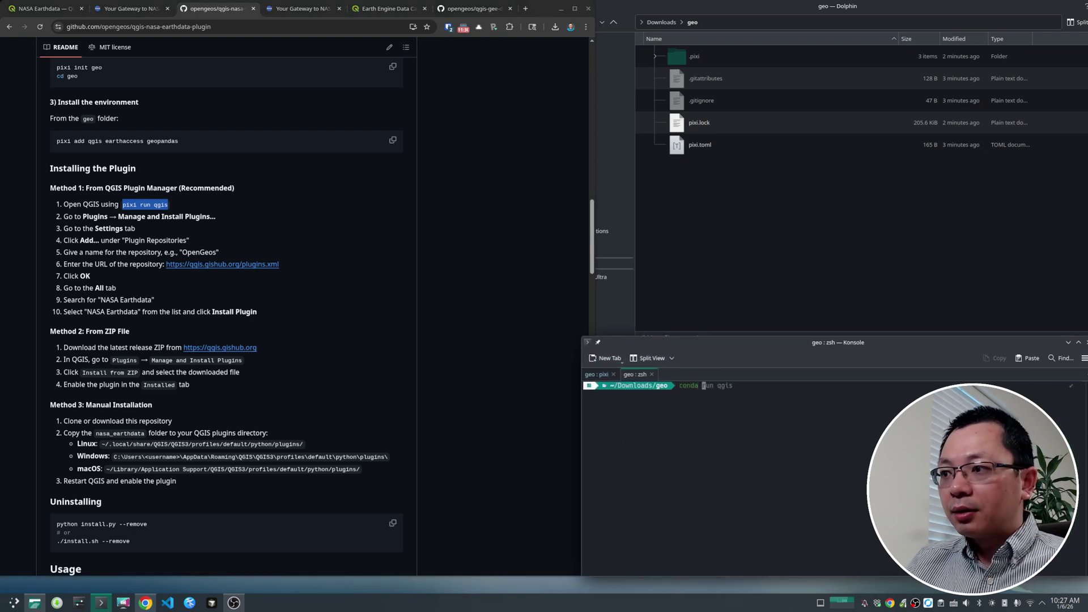
{"action": "type", "text": "acti"}
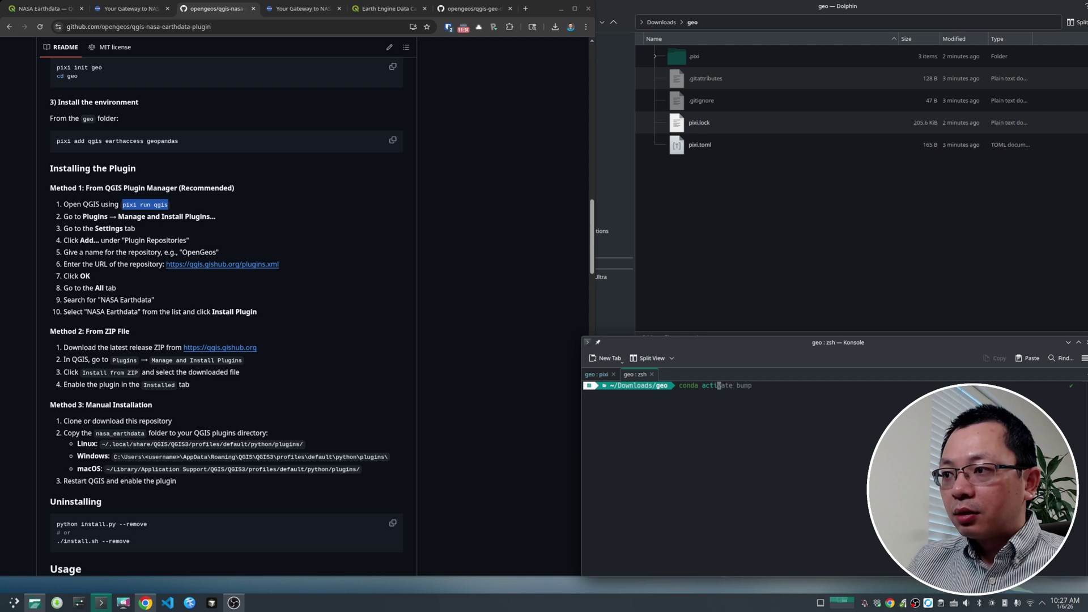
{"action": "type", "text": "vate geo"}
{"action": "key", "text": "Return"}
Launch QGIS with "conda run qgis", close the Log Messages panel and create a new empty project
{"action": "type", "text": "conda run qgis"}
{"action": "key", "text": "Return"}
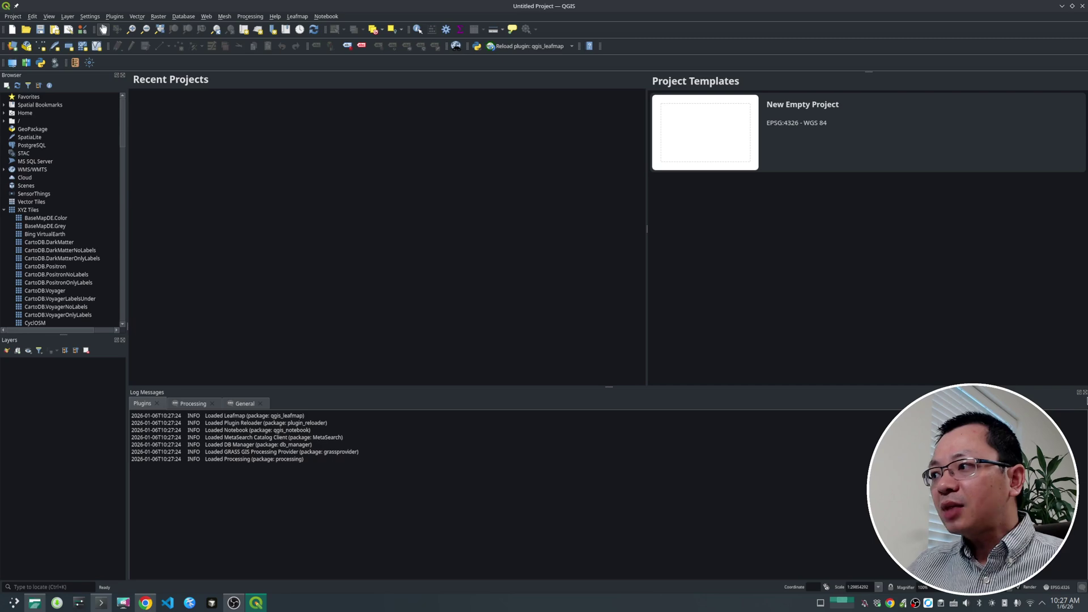
{"action": "left_click", "coordinate": [1085, 392]}
{"action": "left_click", "coordinate": [675, 104]}
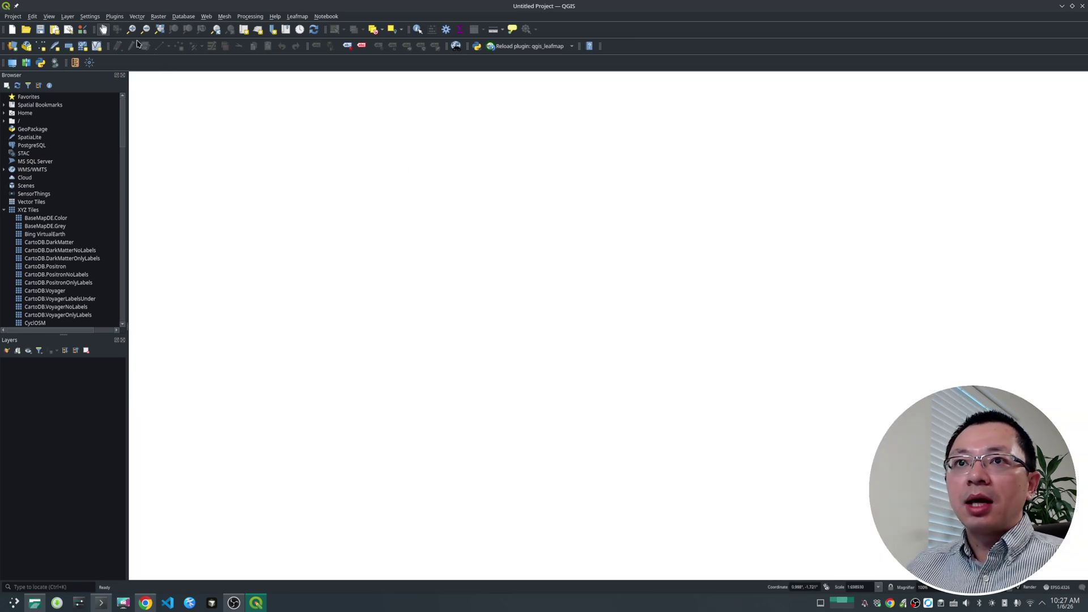
Open the QGIS plugin manager and search all plugins for "NASA"
{"action": "left_click", "coordinate": [116, 17]}
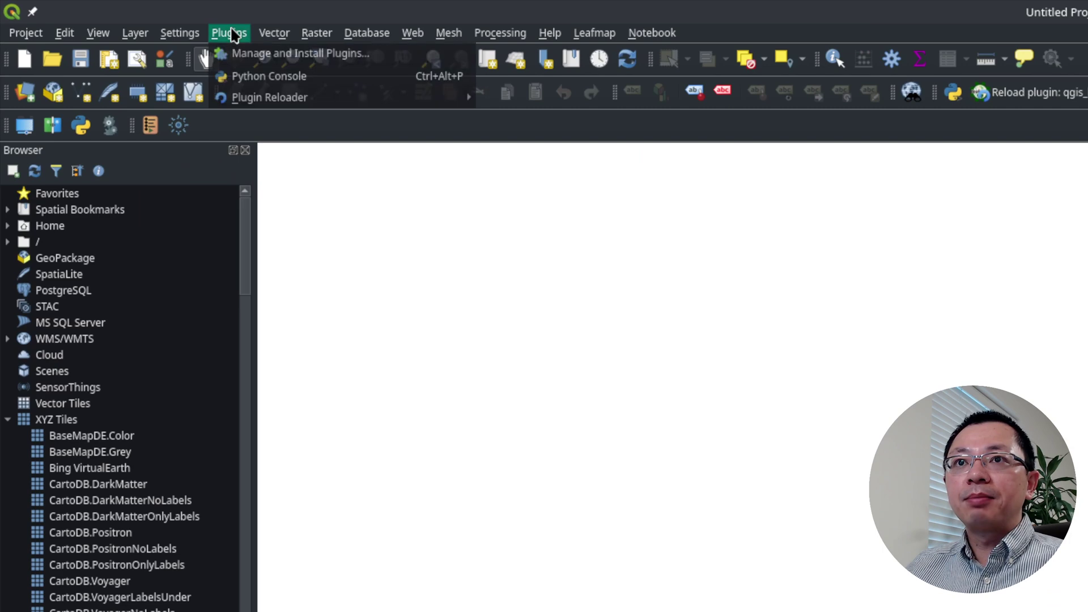
{"action": "left_click", "coordinate": [244, 56]}
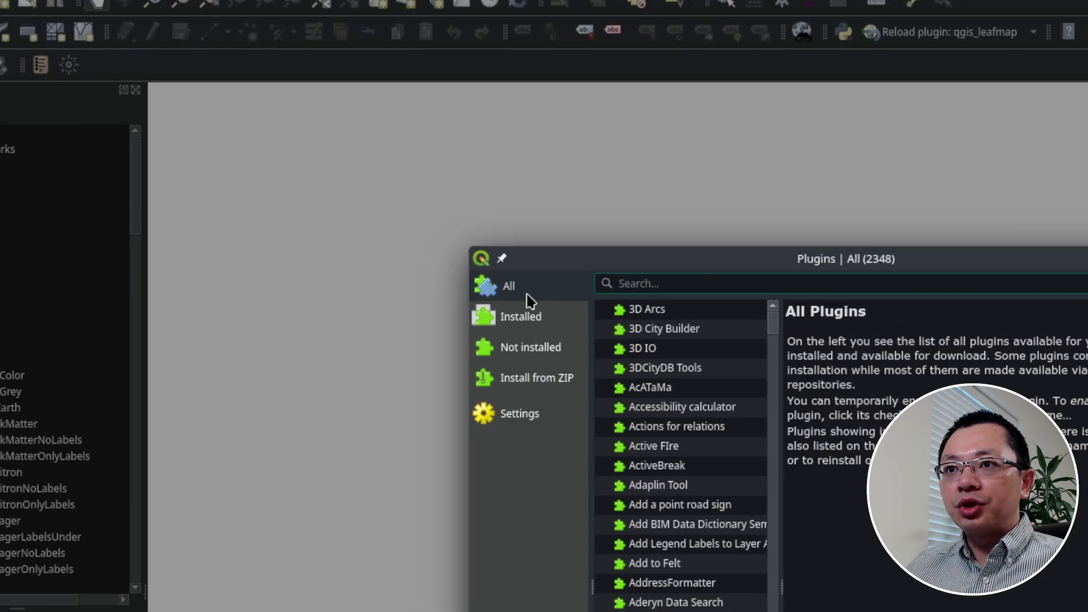
{"action": "left_click", "coordinate": [650, 289]}
{"action": "type", "text": "NA"}
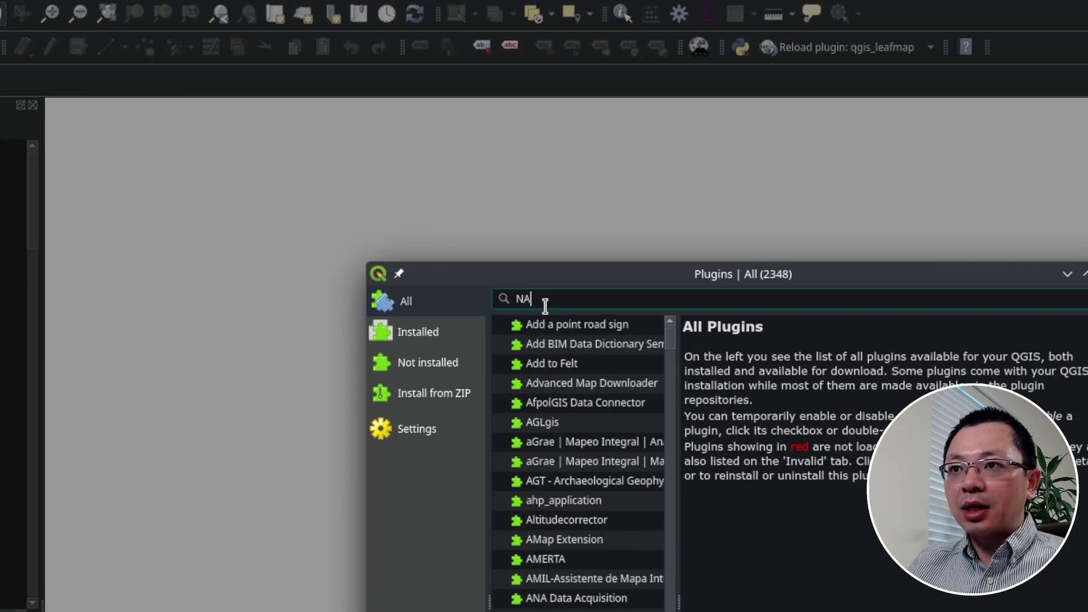
{"action": "type", "text": "SA"}
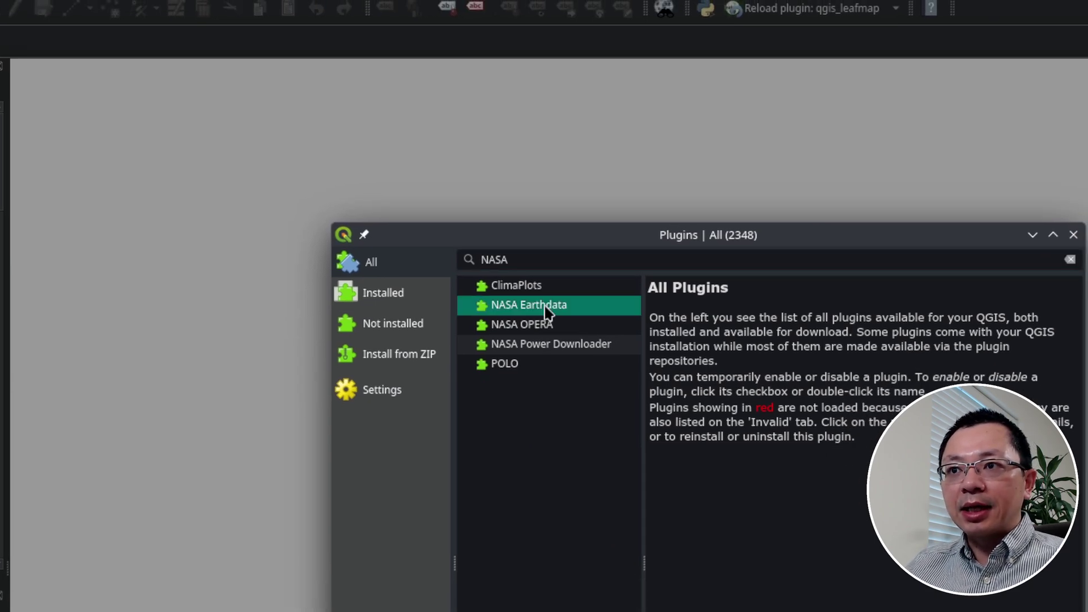
Install the NASA Earthdata plugin and close the plugin manager
{"action": "left_click", "coordinate": [547, 313]}
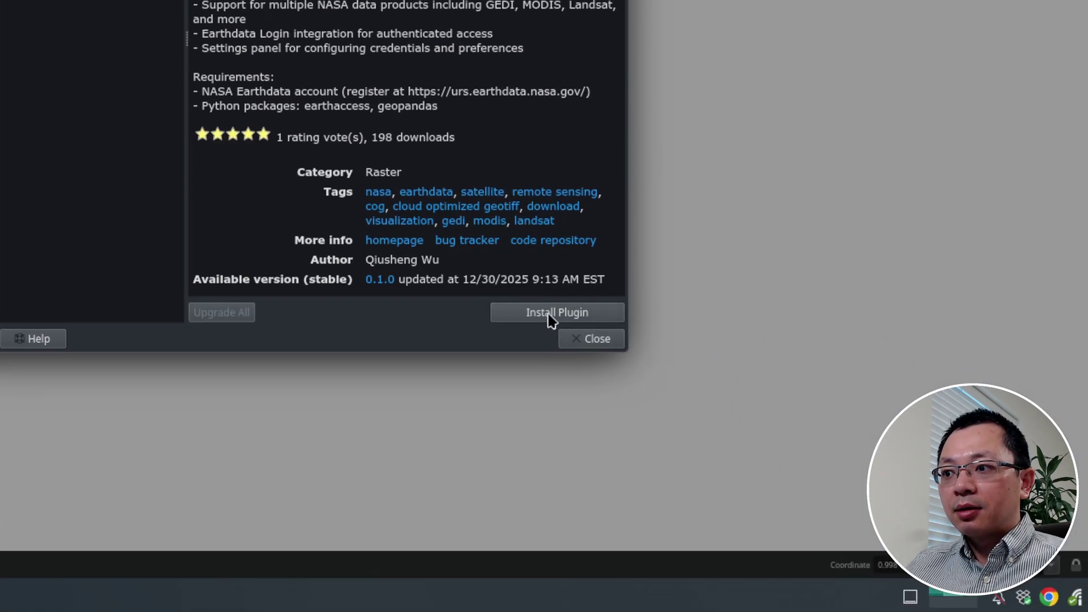
{"action": "left_click", "coordinate": [547, 312]}
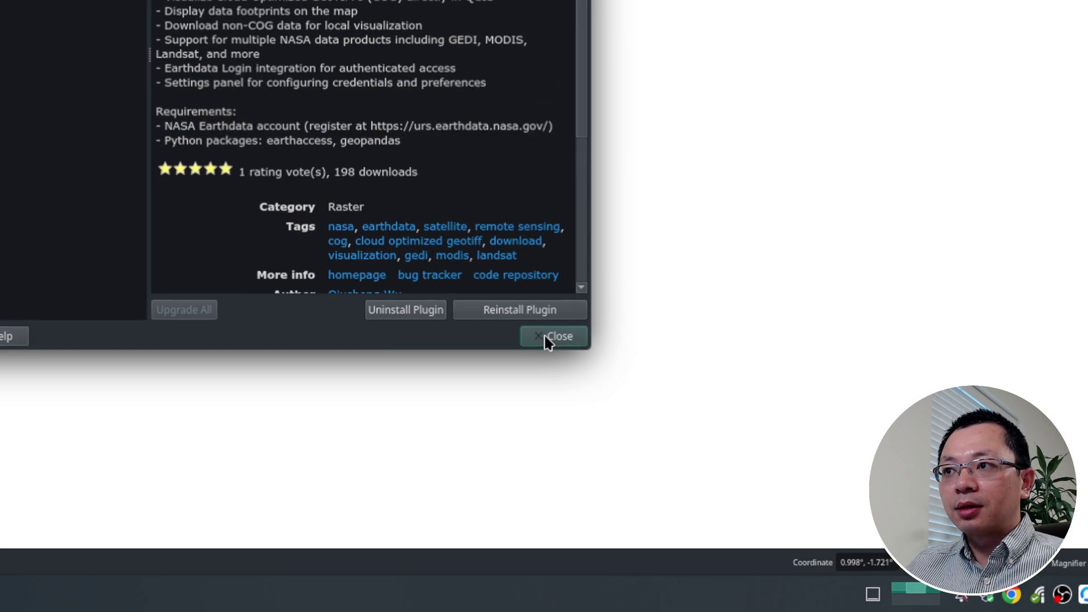
{"action": "left_click", "coordinate": [587, 336]}
Look over the NASA Earthdata plugin's commands and open its settings panel at the login credentials
{"action": "left_click", "coordinate": [374, 17]}
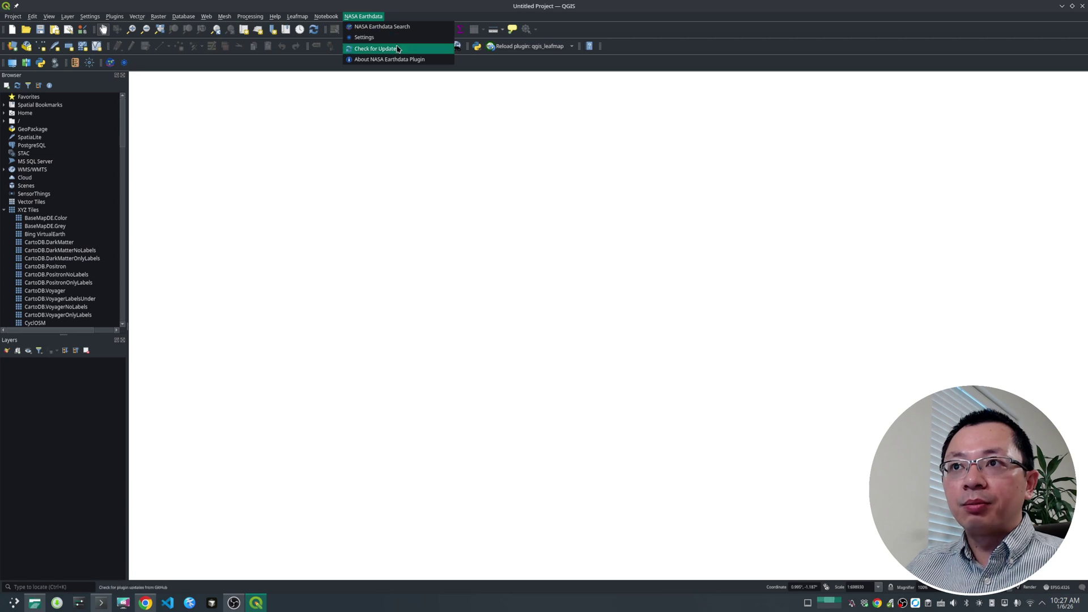
{"action": "left_click", "coordinate": [165, 67]}
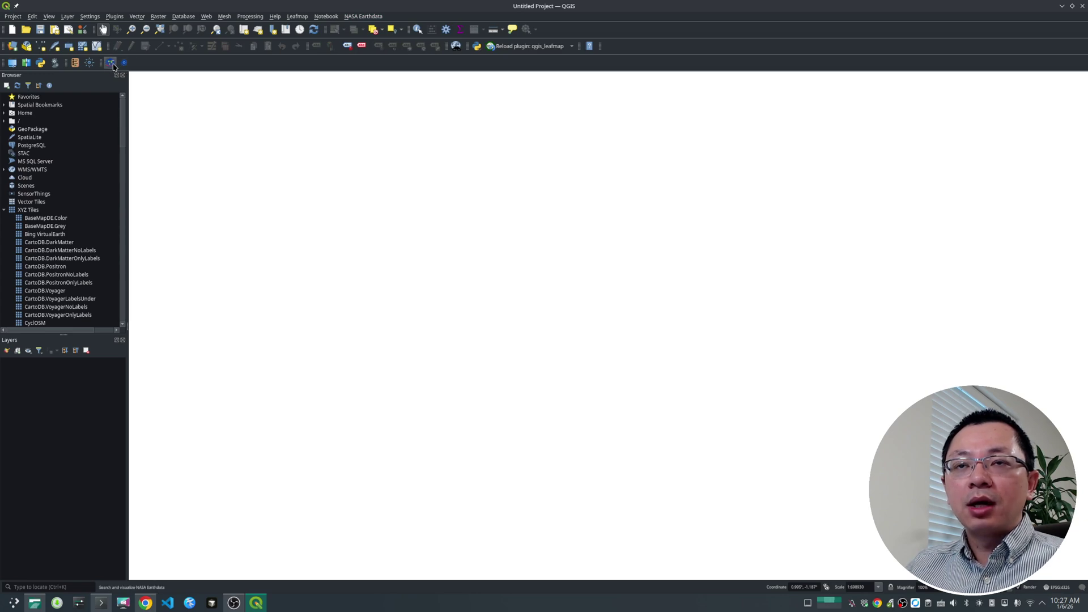
{"action": "left_click", "coordinate": [122, 65]}
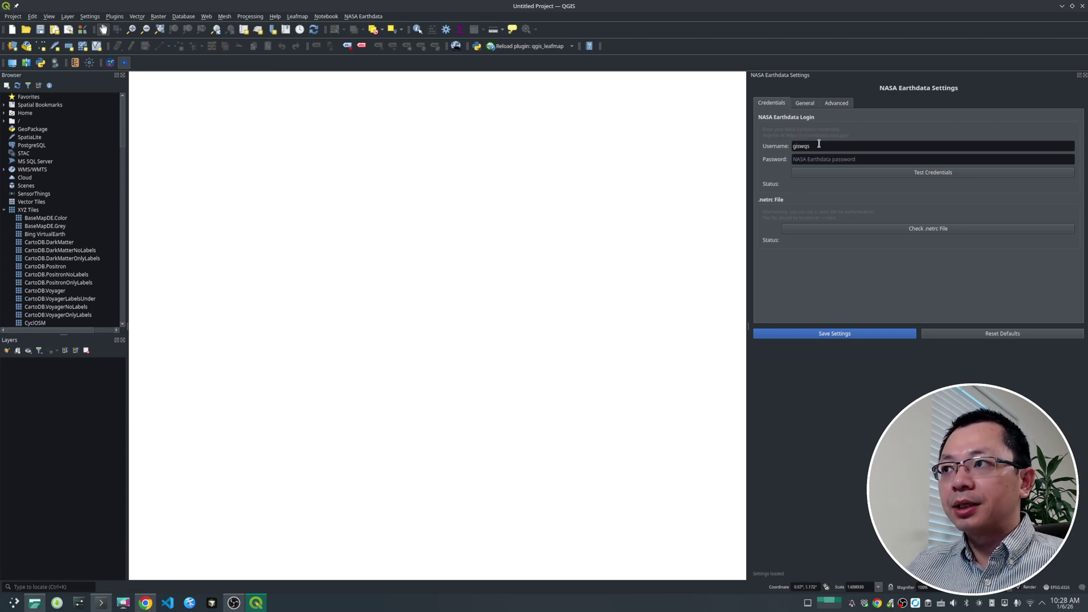
Clear the Earthdata username and check the .netrc file for stored login credentials, leaving the settings unsaved
{"action": "left_click", "coordinate": [821, 160]}
{"action": "left_click_drag", "start_coordinate": [838, 146], "coordinate": [782, 139]}
{"action": "key", "text": "BackSpace"}
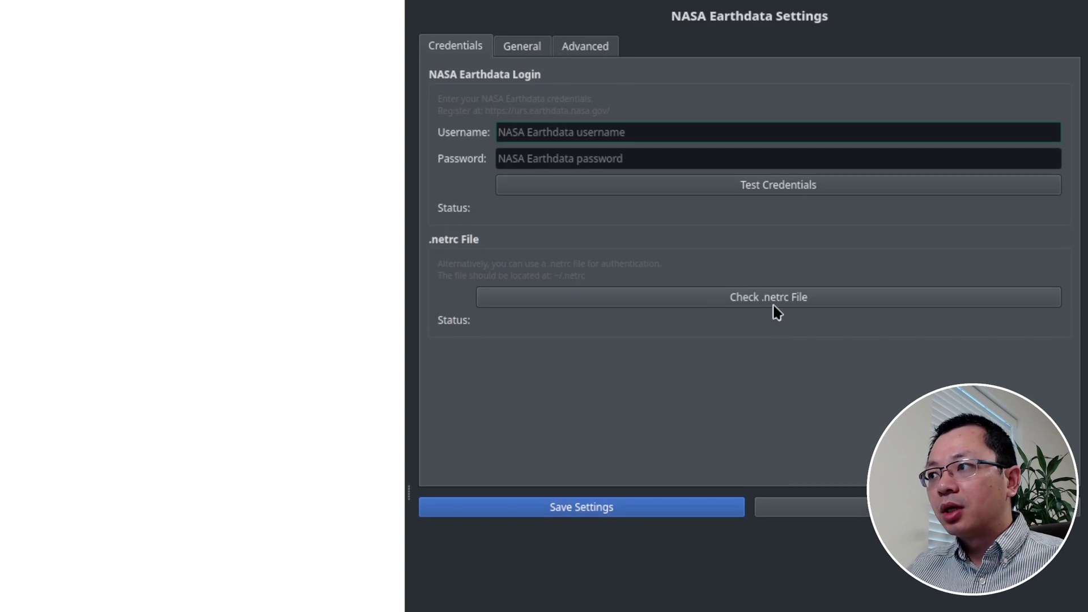
{"action": "left_click", "coordinate": [775, 307]}
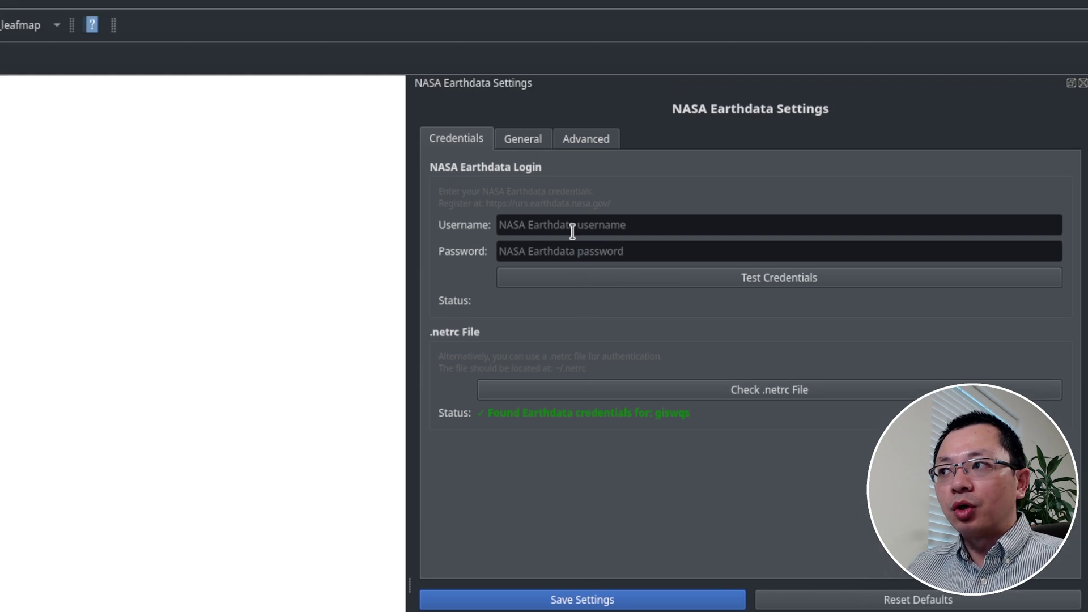
{"action": "left_click", "coordinate": [572, 226]}
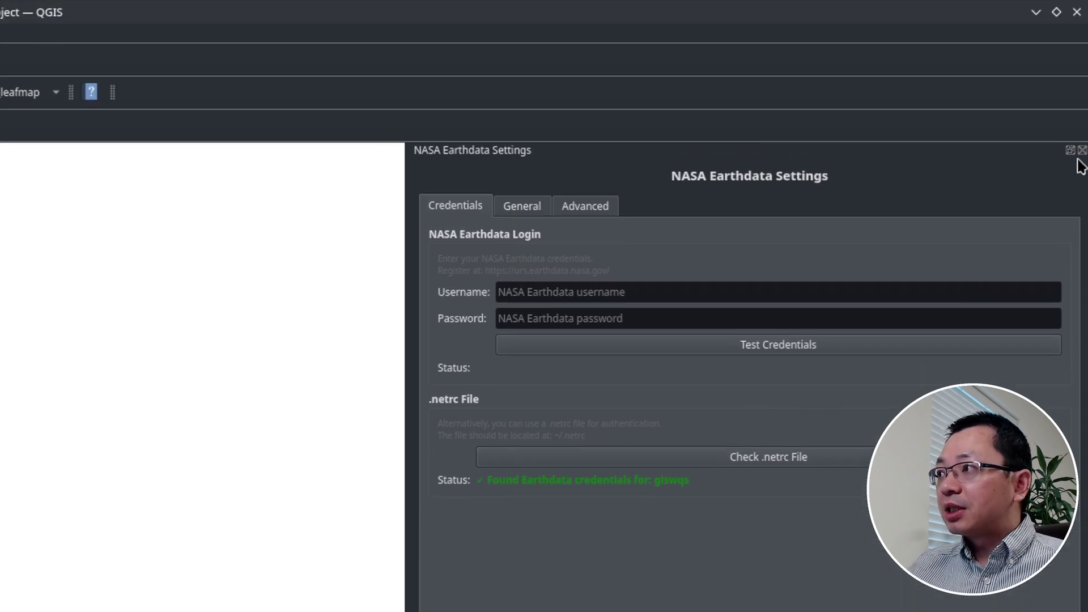
{"action": "left_click", "coordinate": [1083, 150]}
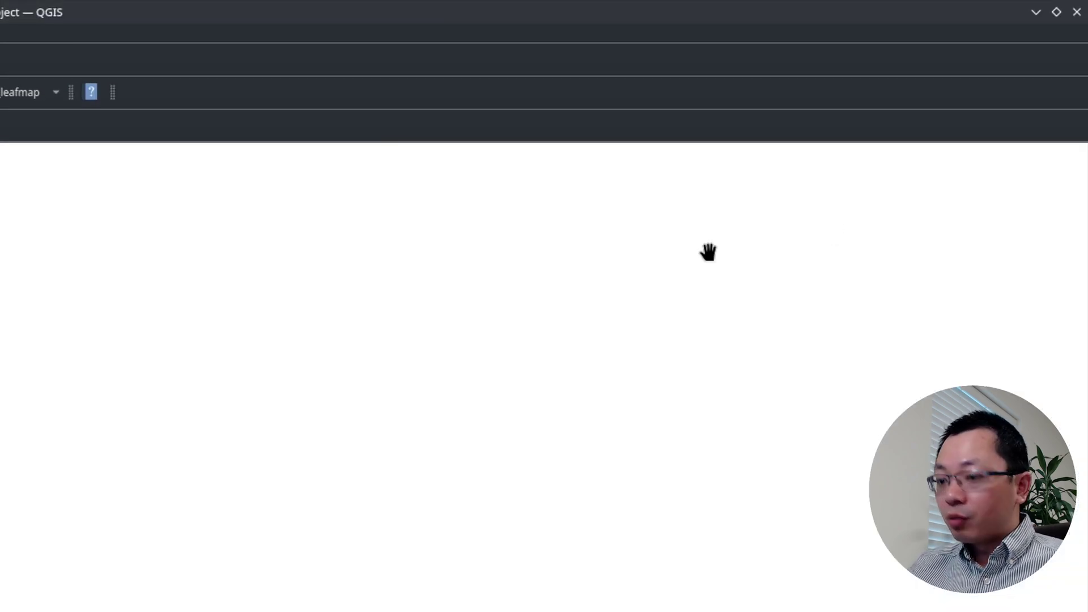
Check for NASA Earthdata plugin updates and install version 0.1.1
{"action": "left_click", "coordinate": [361, 16]}
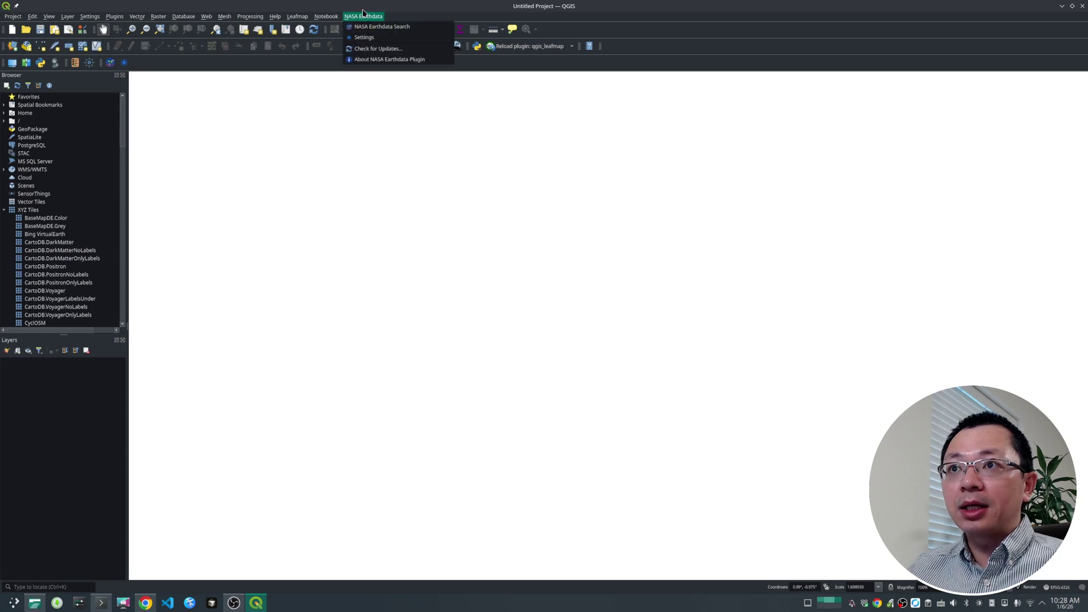
{"action": "left_click", "coordinate": [389, 51]}
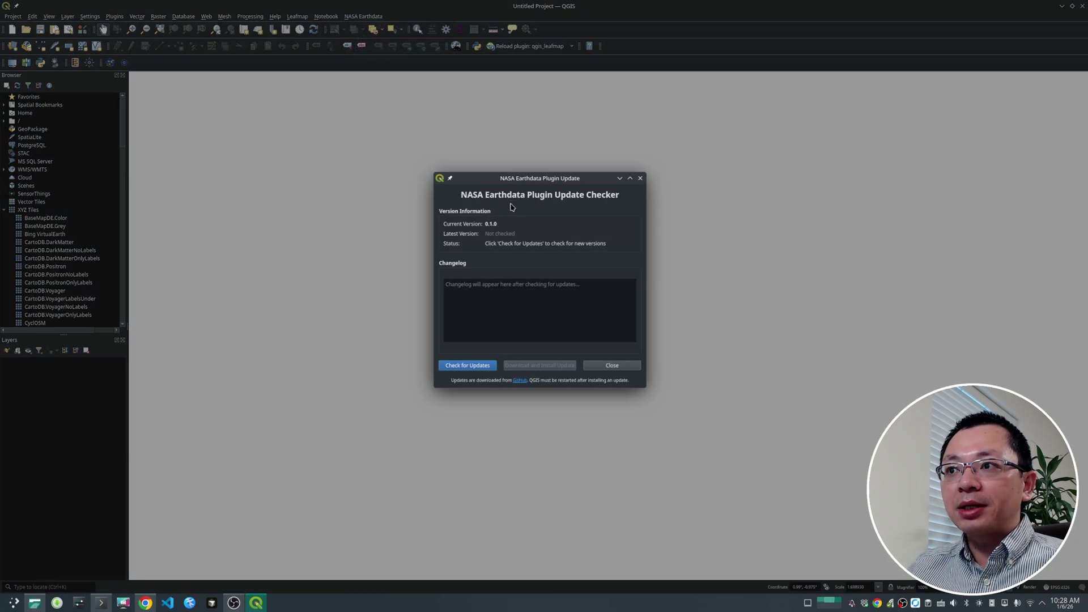
{"action": "left_click", "coordinate": [468, 366]}
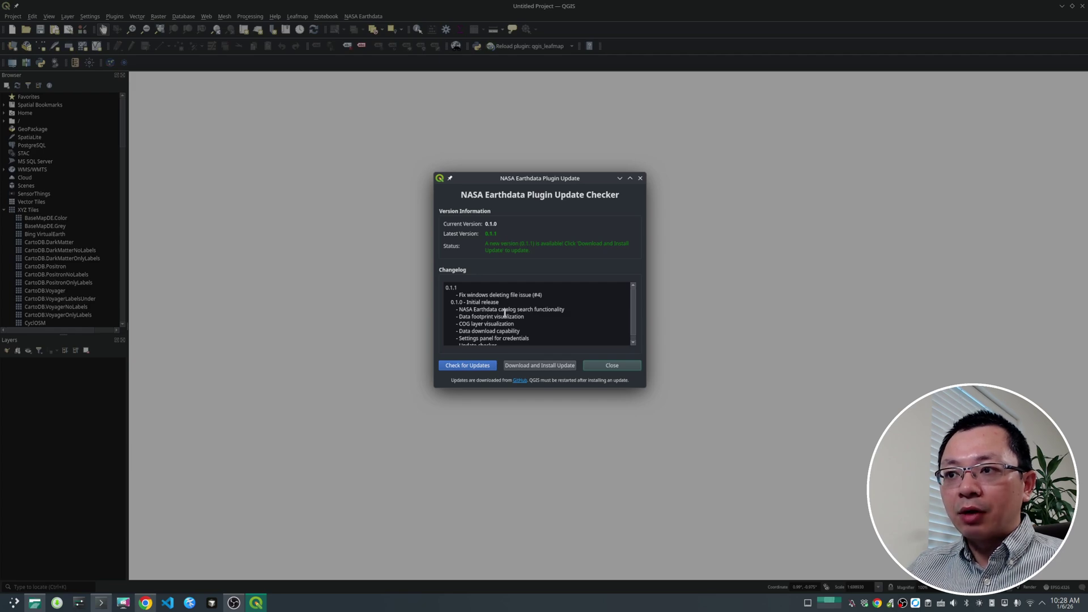
{"action": "left_click_drag", "start_coordinate": [455, 295], "coordinate": [563, 296]}
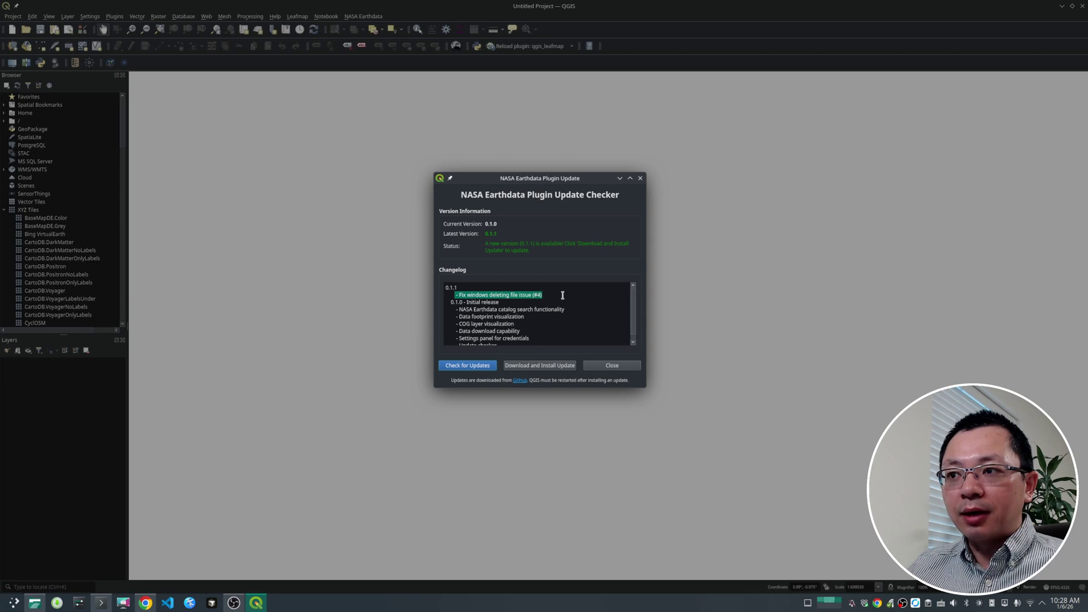
{"action": "left_click", "coordinate": [541, 366]}
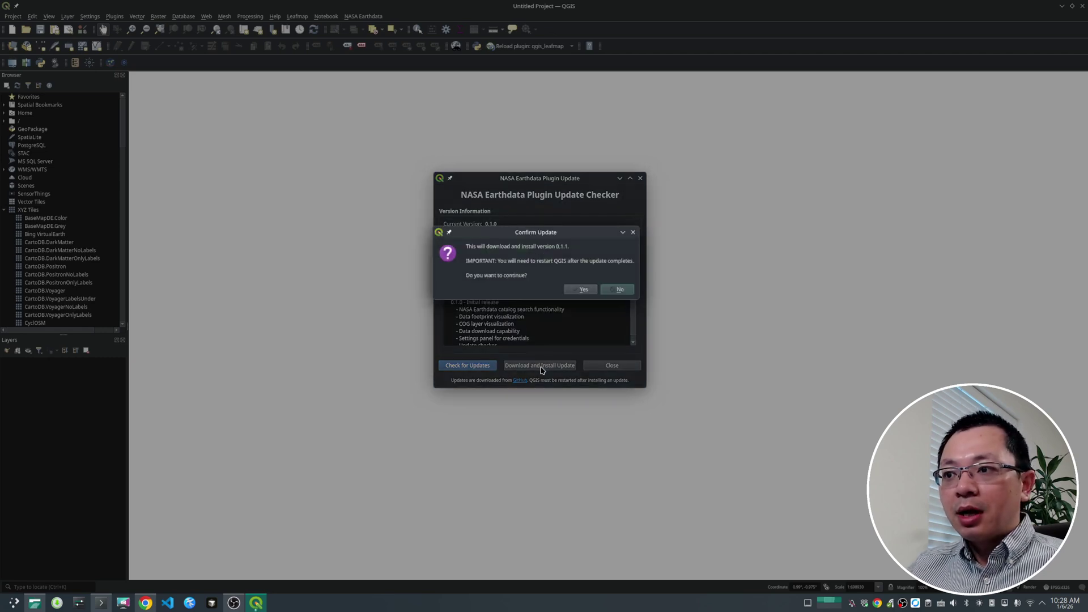
{"action": "left_click", "coordinate": [576, 296]}
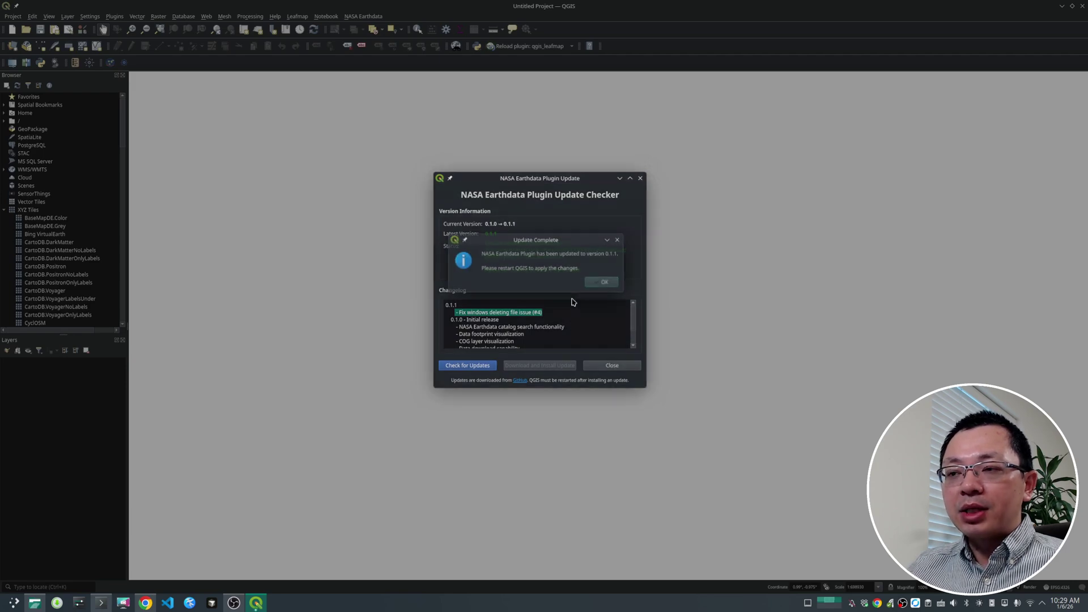
{"action": "left_click", "coordinate": [602, 282]}
{"action": "left_click", "coordinate": [611, 366]}
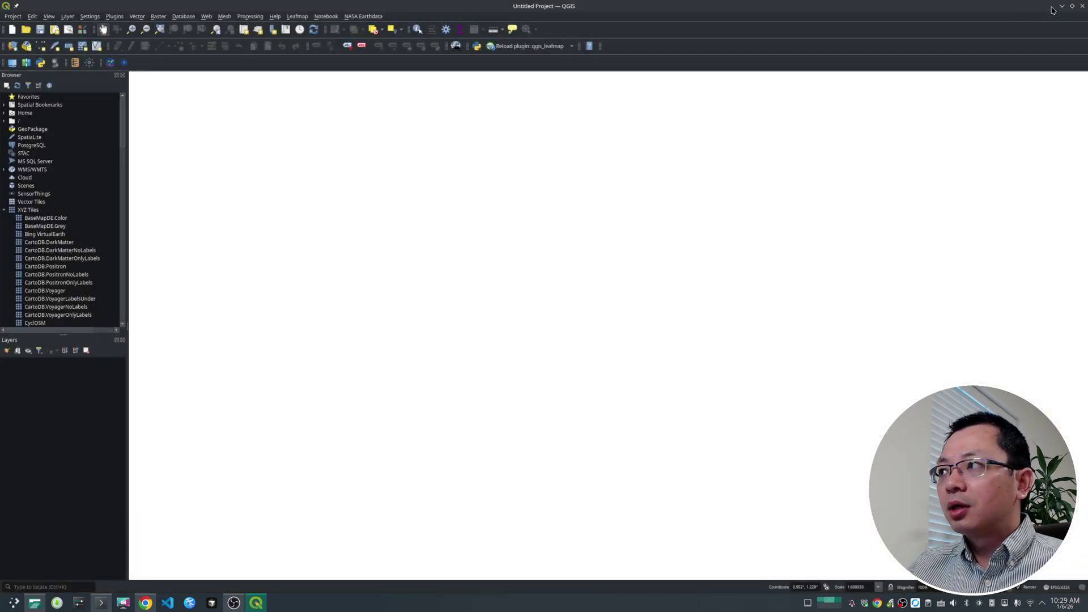
Restart QGIS to apply the plugin update and create a new empty project
{"action": "left_click", "coordinate": [1082, 5]}
{"action": "key", "text": "Up"}
{"action": "key", "text": "Return"}
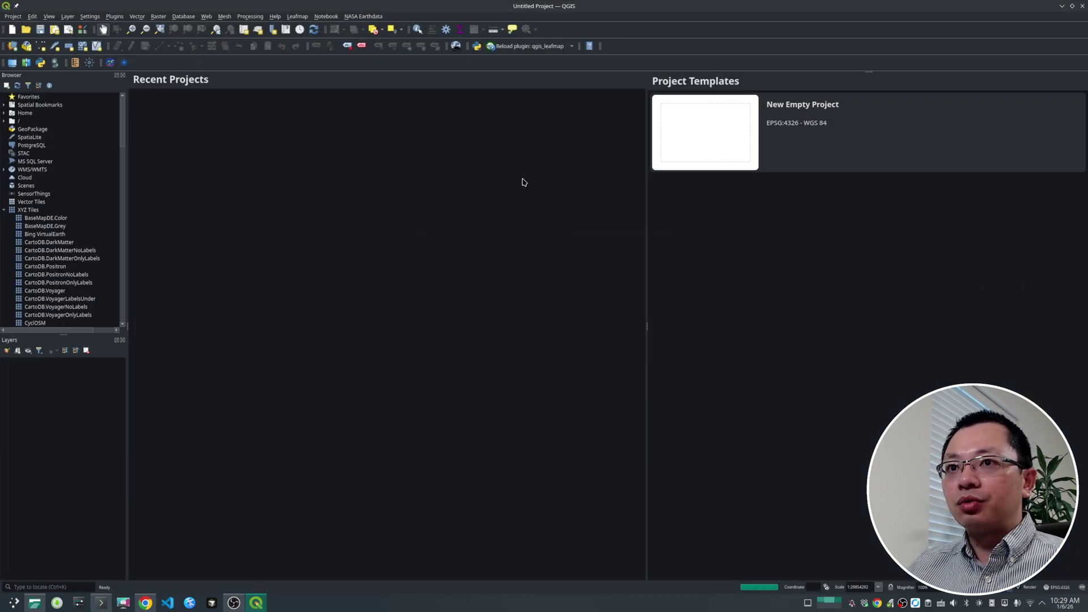
{"action": "left_click", "coordinate": [702, 122]}
Add the Google Satellite basemap from the XYZ tiles to the map and collapse the XYZ Tiles group
{"action": "scroll", "coordinate": [64, 207], "scroll_direction": "down", "scroll_amount": 6}
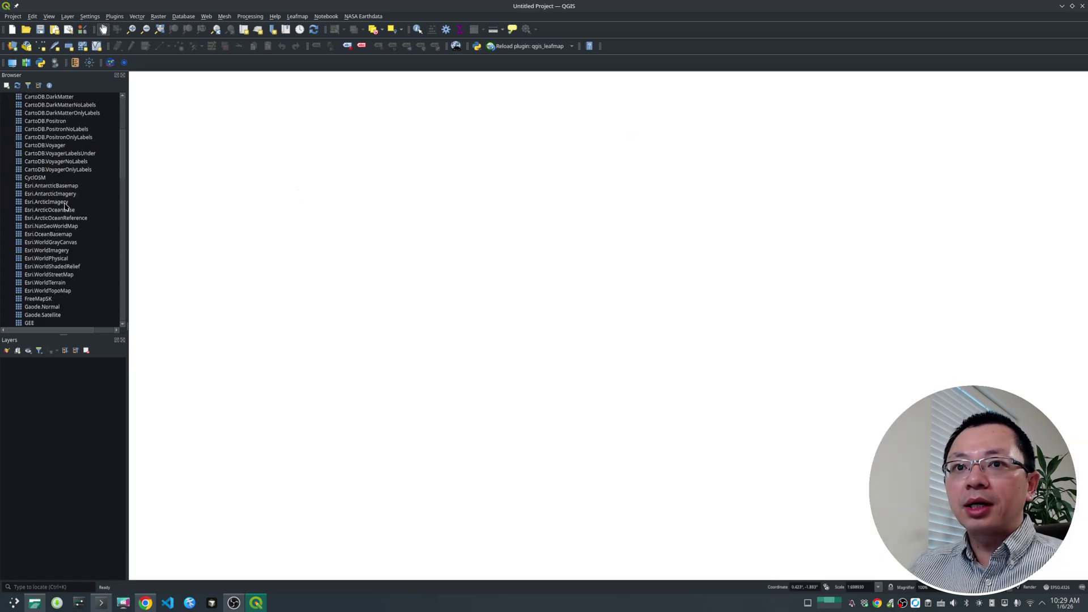
{"action": "scroll", "coordinate": [66, 206], "scroll_direction": "down", "scroll_amount": 3}
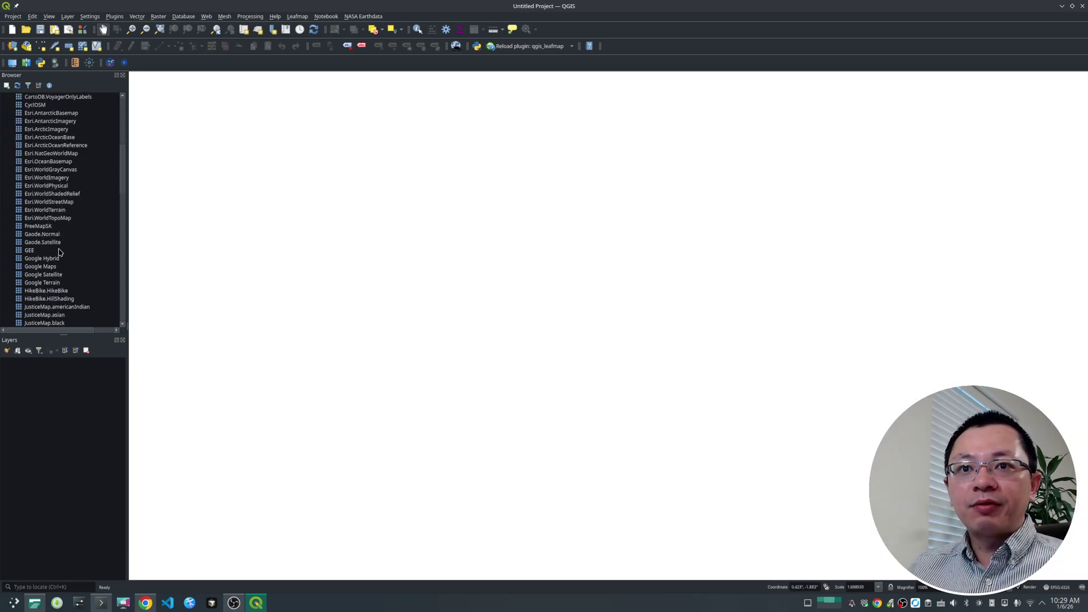
{"action": "double_click", "coordinate": [57, 275]}
{"action": "scroll", "coordinate": [34, 226], "scroll_direction": "up", "scroll_amount": 9}
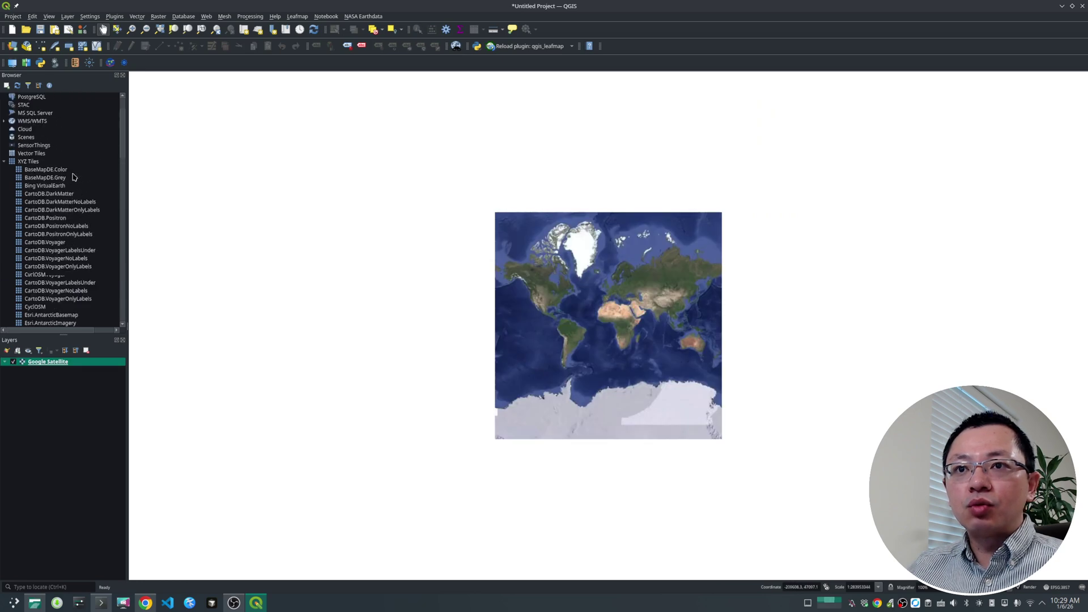
{"action": "left_click", "coordinate": [21, 213]}
{"action": "double_click", "coordinate": [21, 212]}
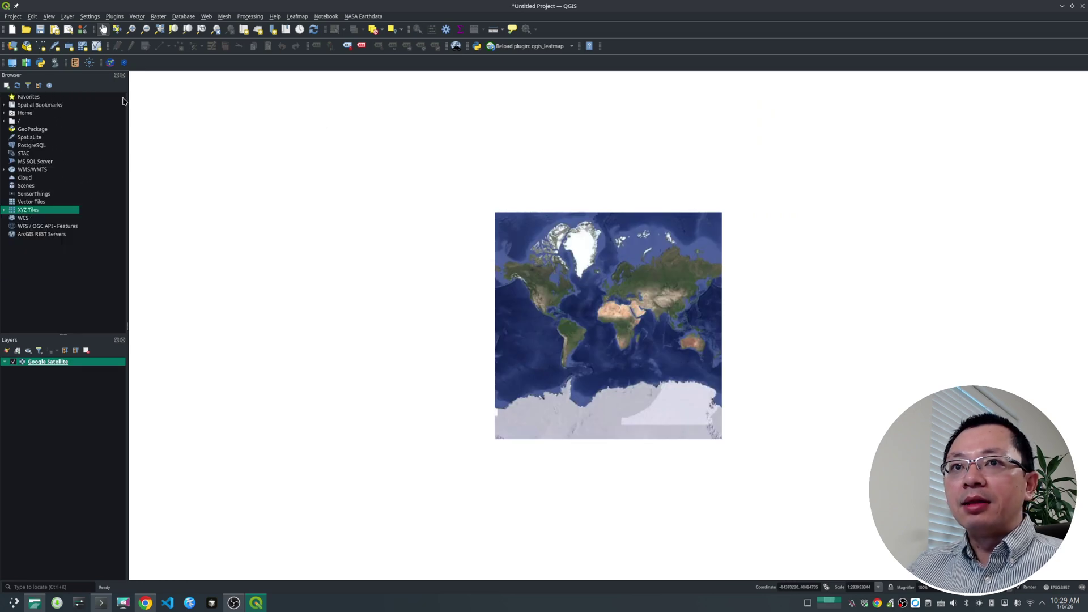
Recheck the .netrc file for Earthdata credentials in the plugin settings and switch to the NASA Earthdata search panel
{"action": "left_click", "coordinate": [124, 62]}
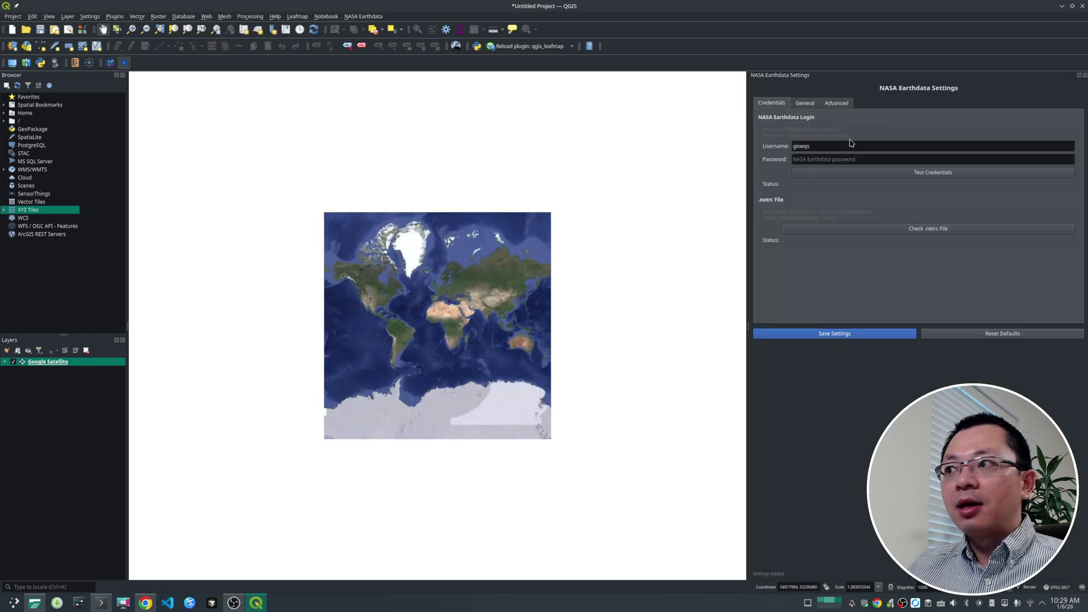
{"action": "left_click", "coordinate": [923, 228]}
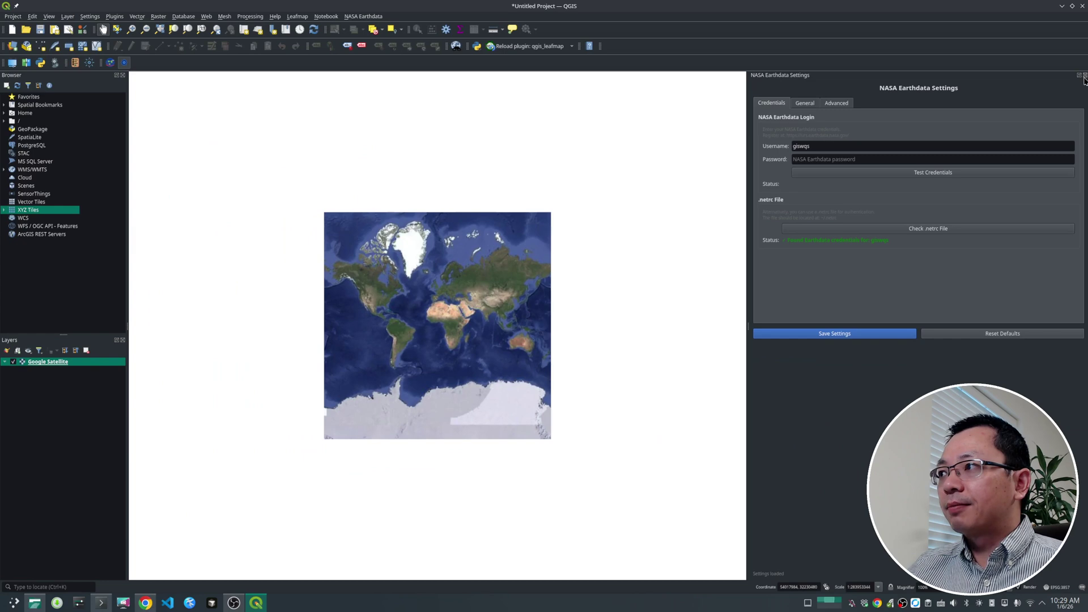
{"action": "left_click", "coordinate": [1085, 75]}
{"action": "left_click", "coordinate": [111, 63]}
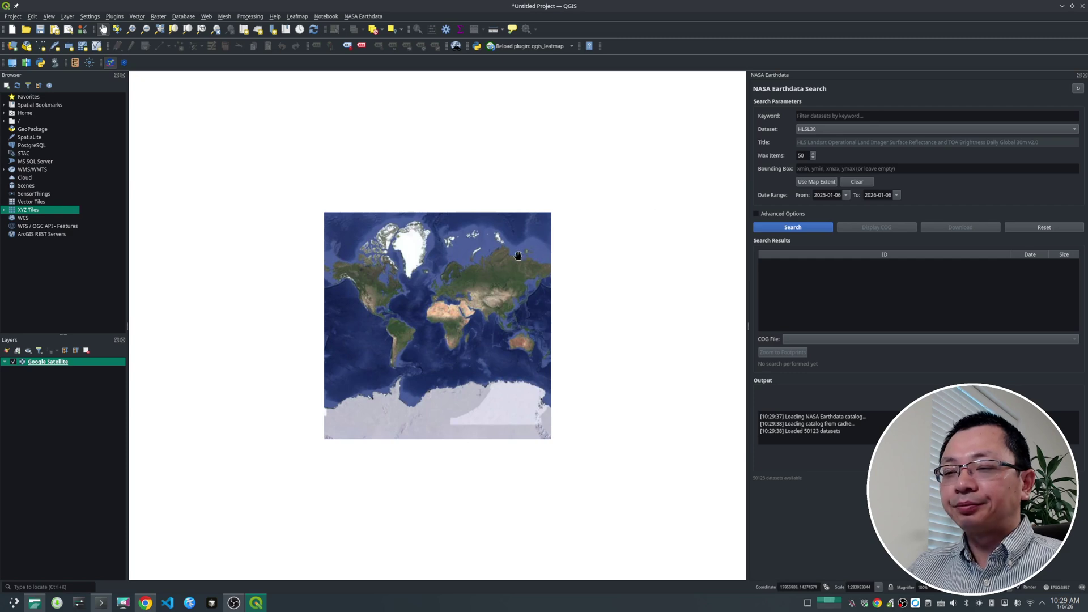
Browse the full list of available NASA Earthdata datasets without changing the selected dataset
{"action": "left_click", "coordinate": [837, 117]}
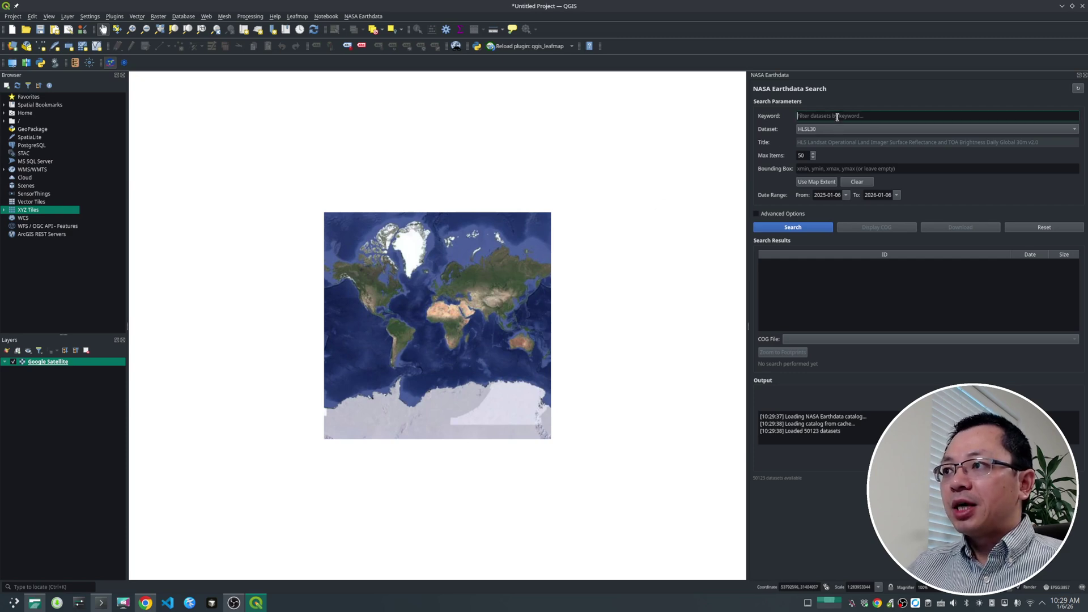
{"action": "type", "text": "z"}
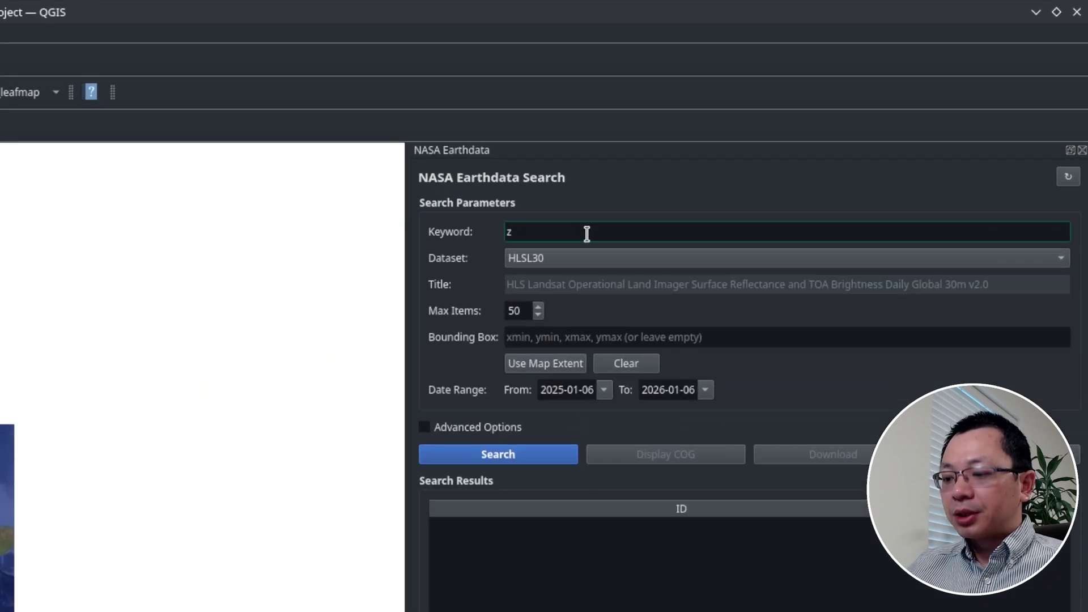
{"action": "key", "text": "BackSpace"}
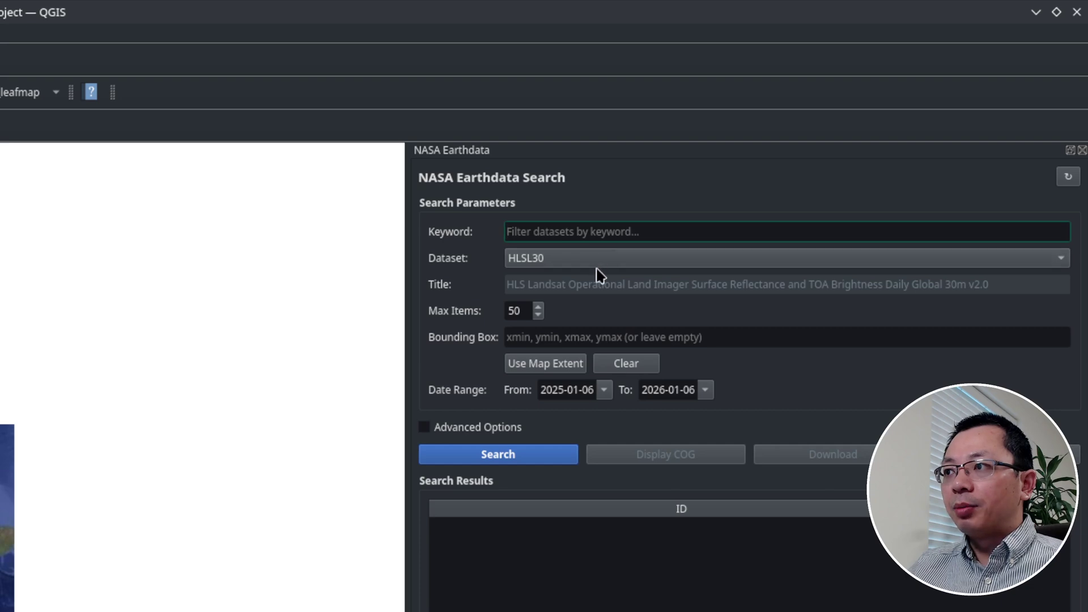
{"action": "left_click", "coordinate": [634, 265]}
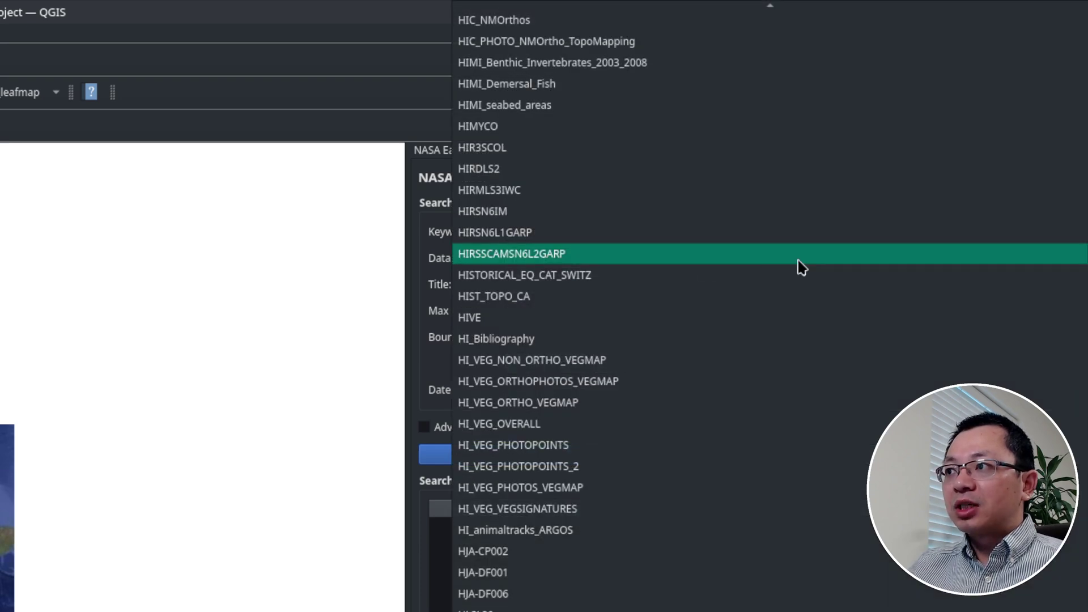
{"action": "scroll", "coordinate": [675, 384], "scroll_direction": "down", "scroll_amount": 20}
{"action": "scroll", "coordinate": [624, 312], "scroll_direction": "up", "scroll_amount": 10}
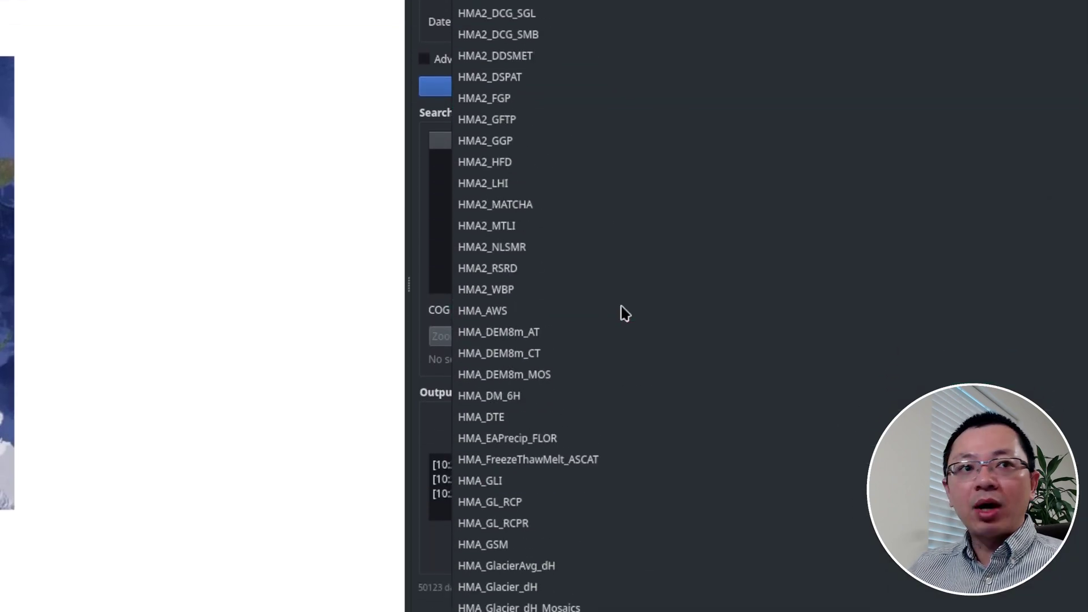
{"action": "scroll", "coordinate": [624, 314], "scroll_direction": "up", "scroll_amount": 10}
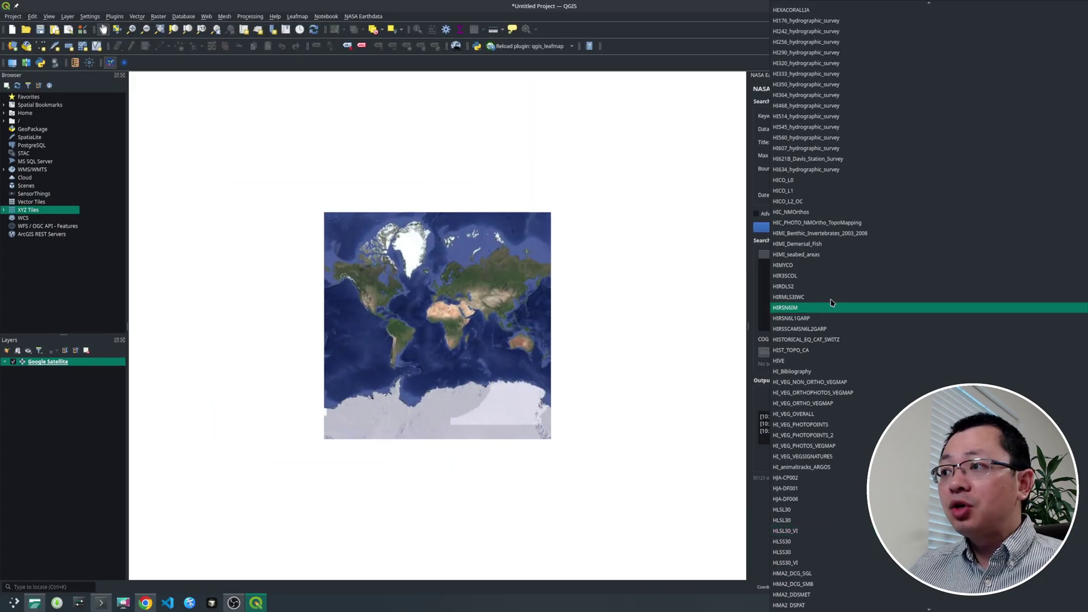
{"action": "left_click", "coordinate": [749, 293]}
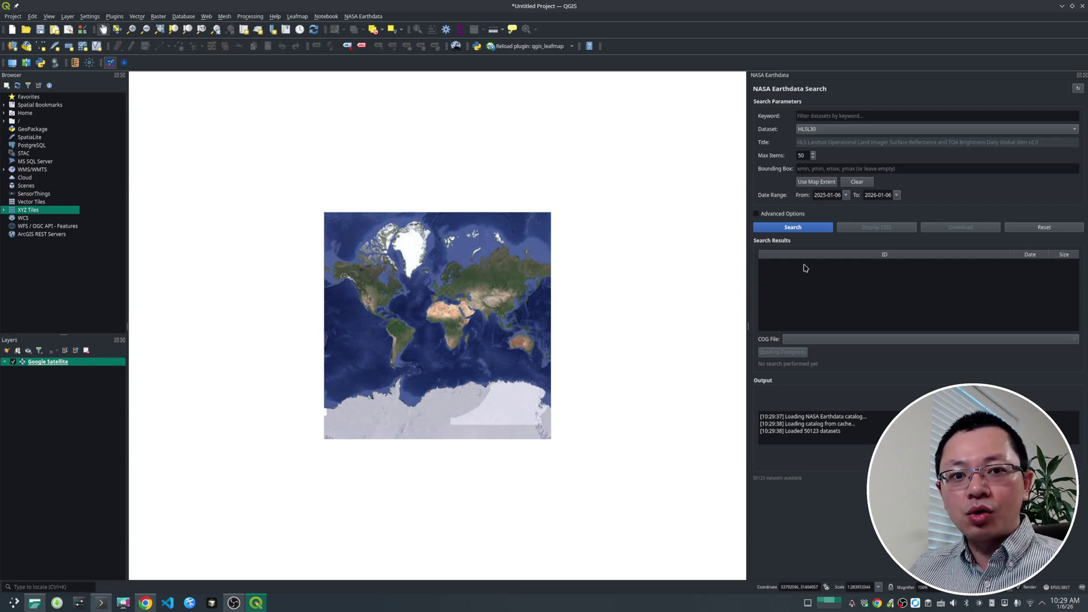
{"action": "left_click", "coordinate": [856, 130]}
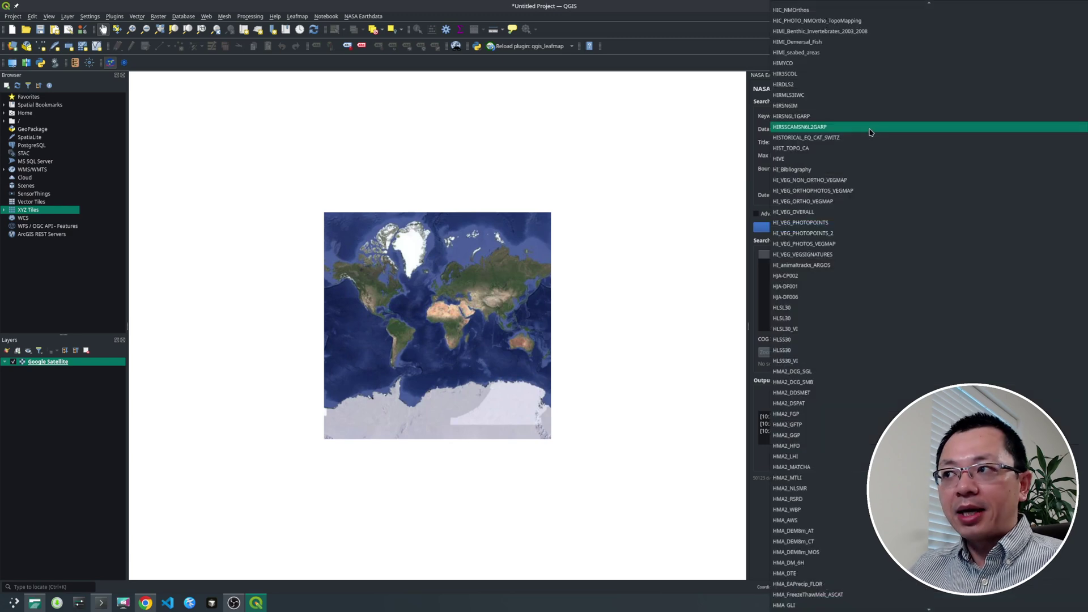
{"action": "left_click", "coordinate": [751, 156]}
Filter the Earthdata datasets by the keyword "HLS" and choose the HLSL30 dataset
{"action": "left_click", "coordinate": [819, 116]}
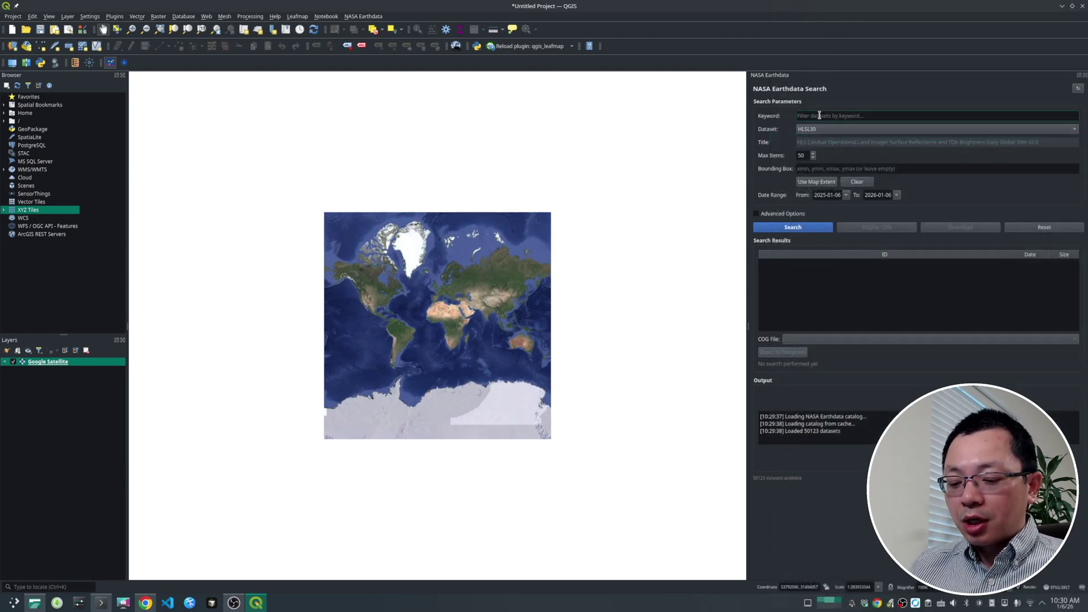
{"action": "type", "text": "H"}
{"action": "key", "text": "BackSpace"}
{"action": "key", "text": "BackSpace"}
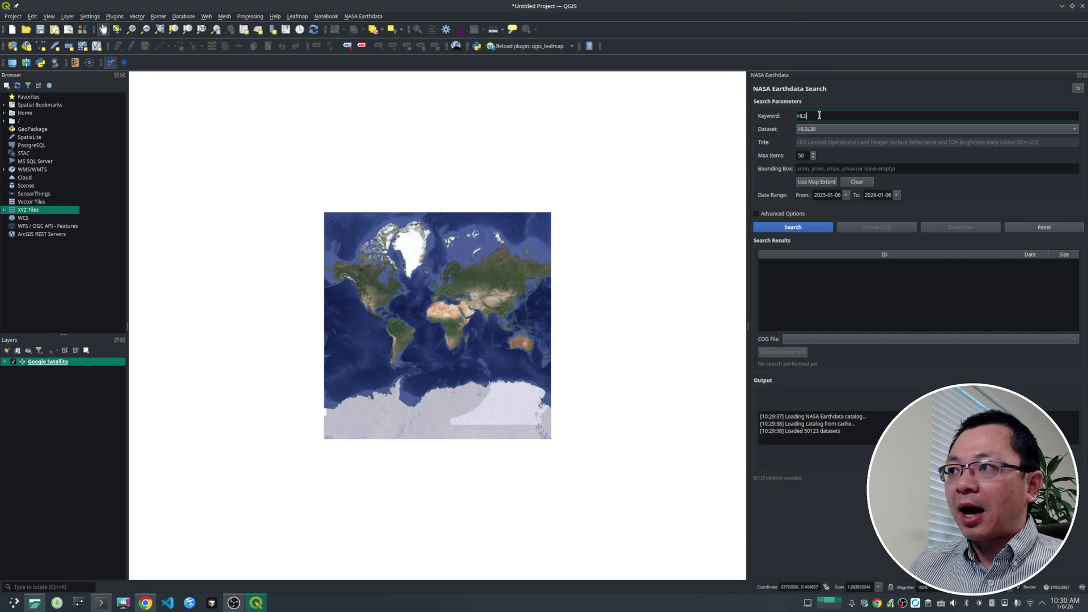
{"action": "type", "text": "LS"}
{"action": "key", "text": "Return"}
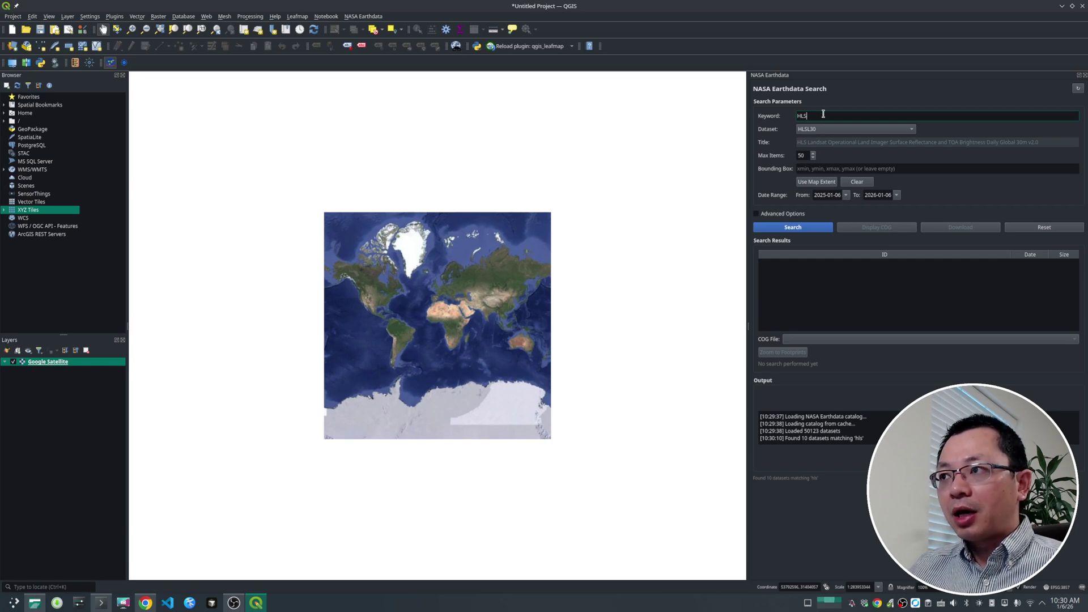
{"action": "left_click", "coordinate": [894, 132]}
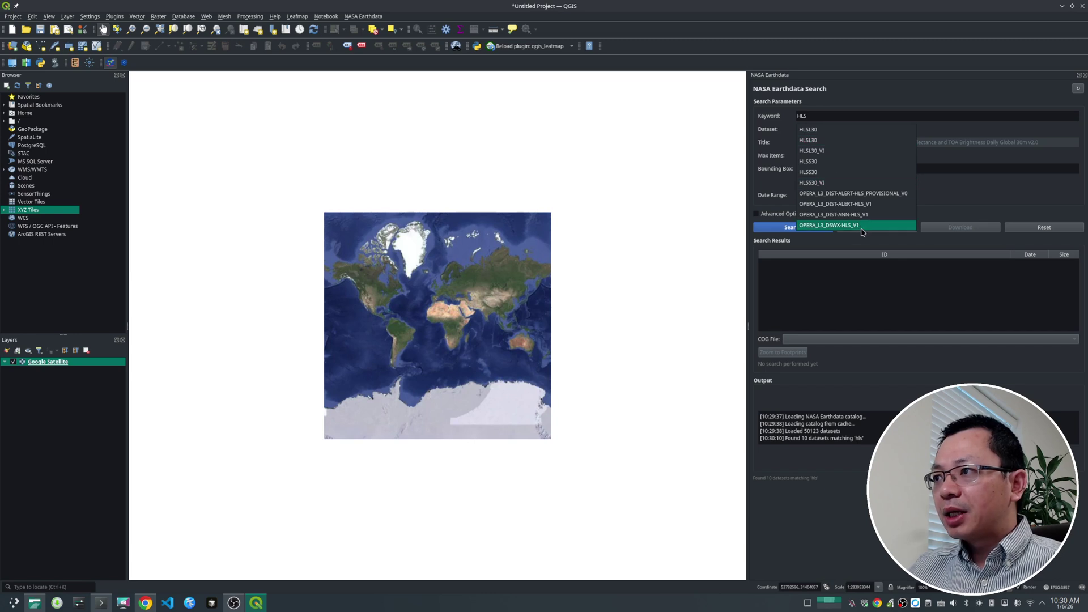
{"action": "left_click", "coordinate": [838, 129]}
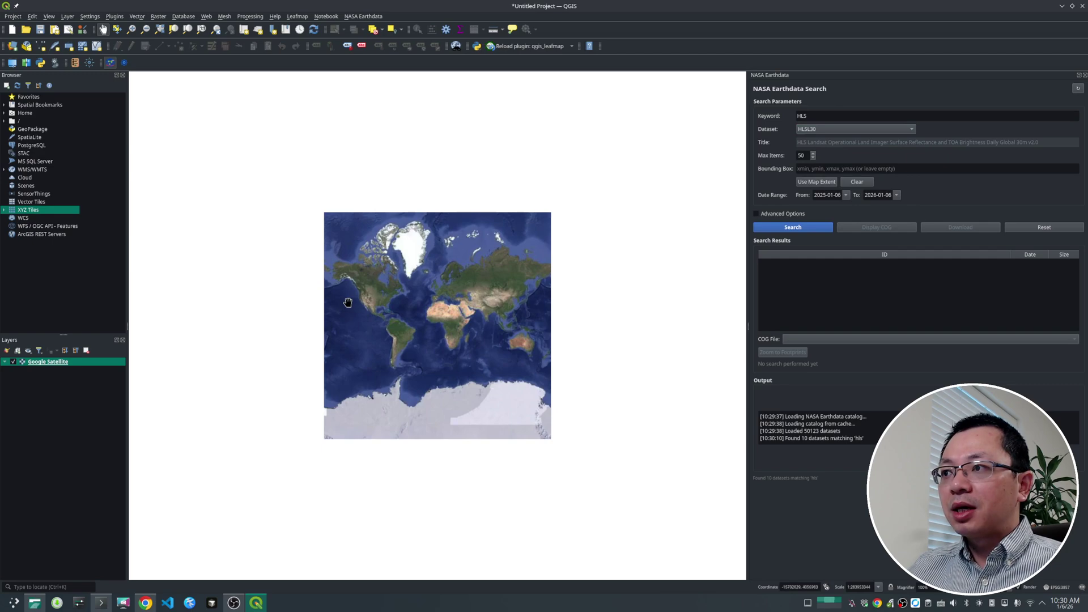
Set the search bounding box to the map extent around Las Vegas and Lake Mead: -115.5907, 35.7502, -114.5986, 36.4106
{"action": "scroll", "coordinate": [357, 297], "scroll_direction": "up", "scroll_amount": 3}
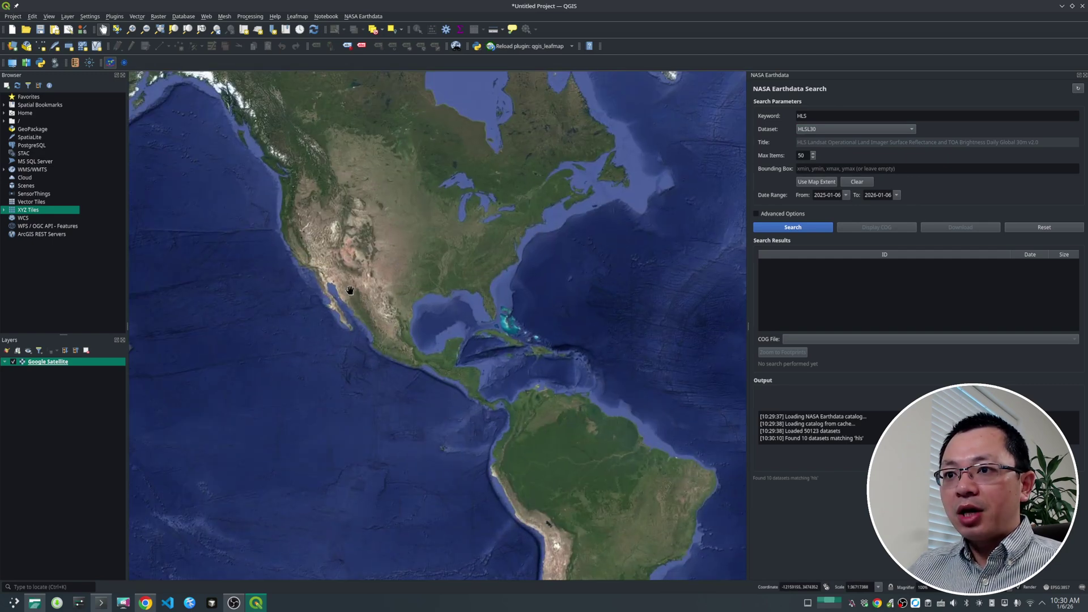
{"action": "scroll", "coordinate": [311, 236], "scroll_direction": "up", "scroll_amount": 3}
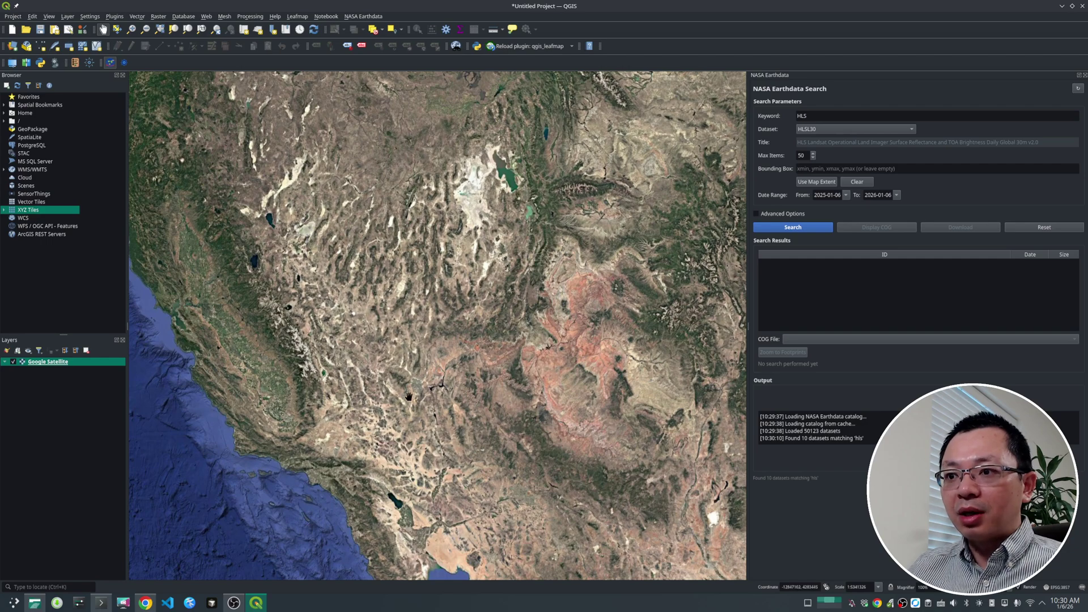
{"action": "scroll", "coordinate": [403, 393], "scroll_direction": "up", "scroll_amount": 4}
{"action": "scroll", "coordinate": [425, 290], "scroll_direction": "up", "scroll_amount": 3}
{"action": "scroll", "coordinate": [424, 278], "scroll_direction": "down", "scroll_amount": 2}
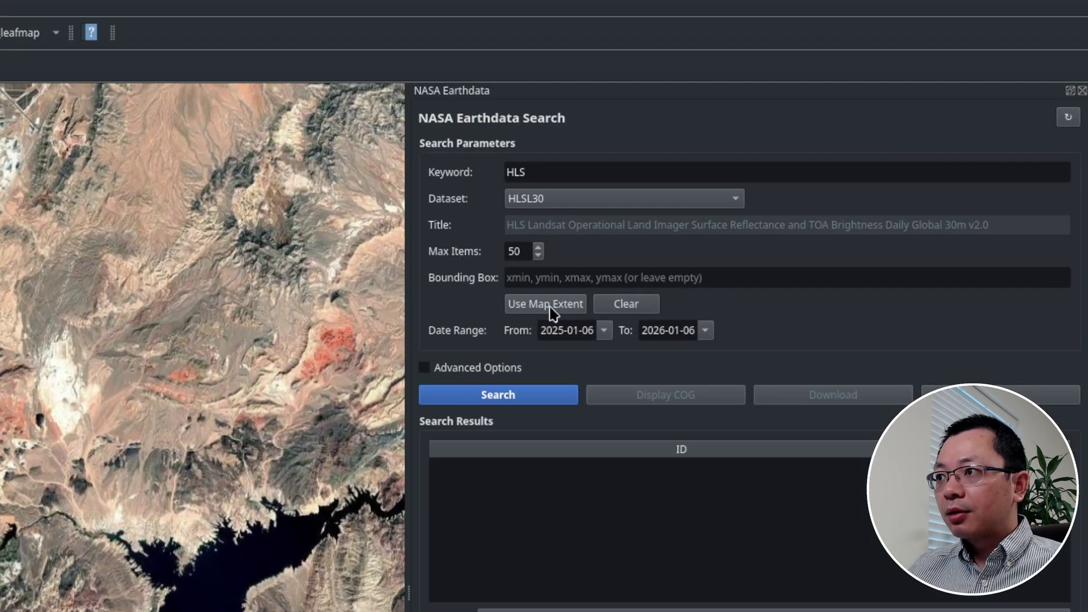
{"action": "left_click", "coordinate": [819, 186]}
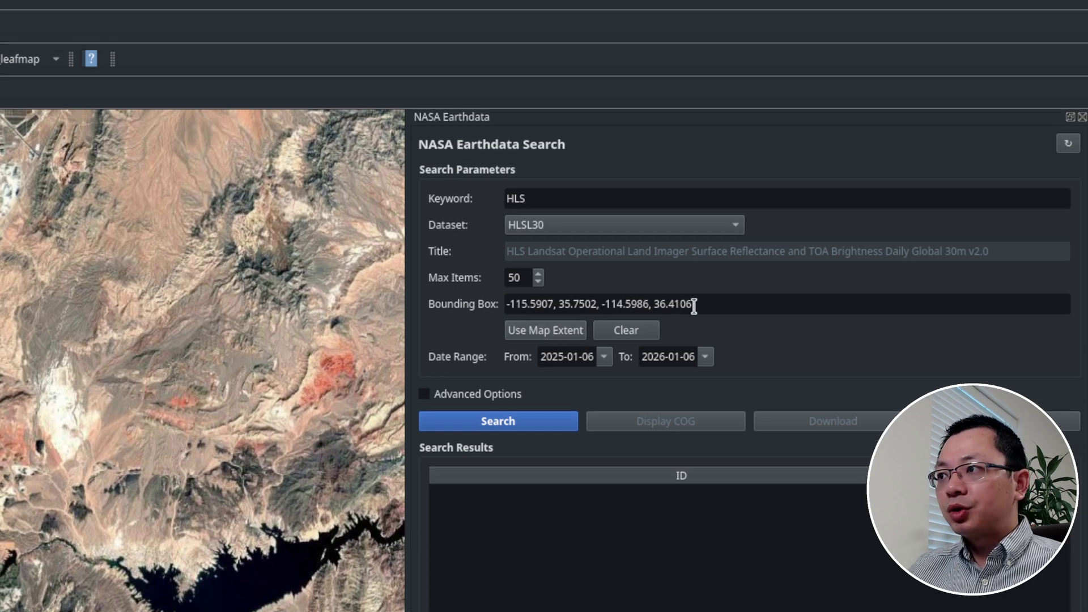
{"action": "triple_click", "coordinate": [688, 279]}
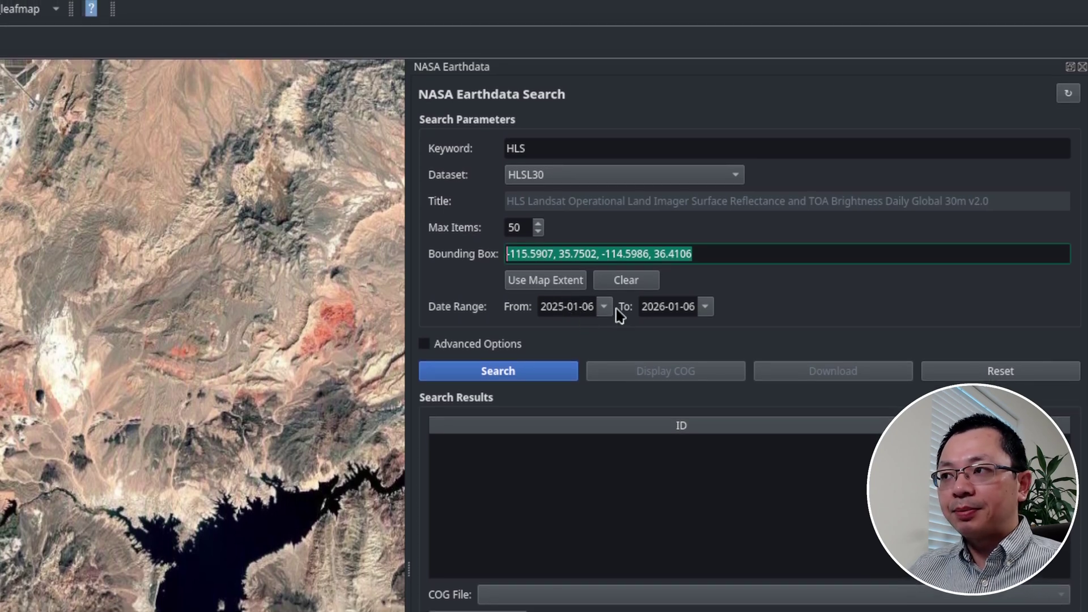
Limit the maximum cloud cover to 10% in the advanced options and run the HLSL30 search for 2025-01-06 to 2026-01-06
{"action": "left_click_drag", "start_coordinate": [546, 307], "coordinate": [597, 302]}
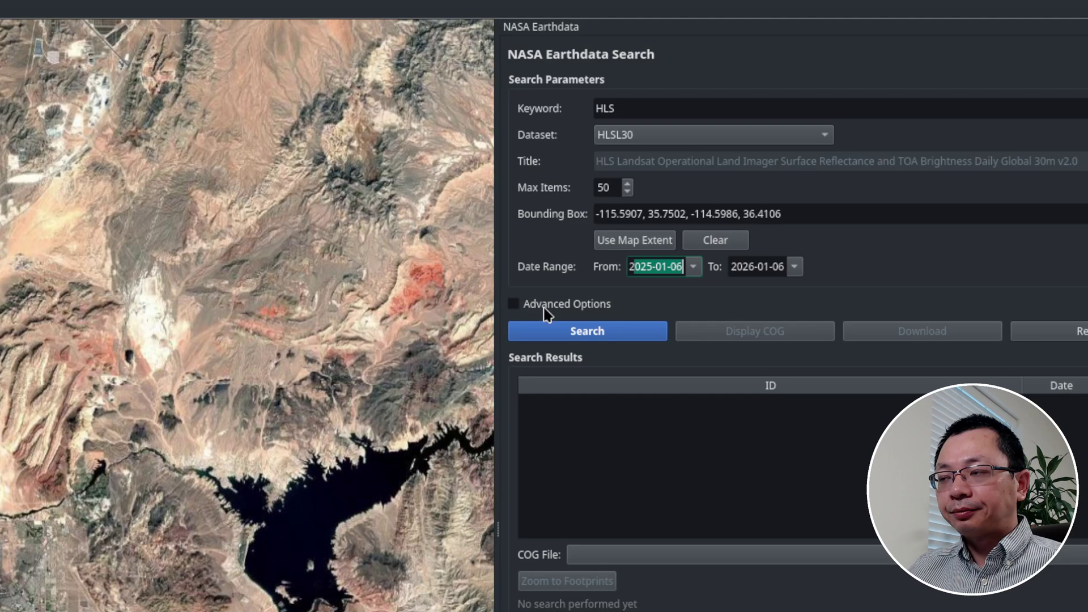
{"action": "left_click", "coordinate": [525, 328]}
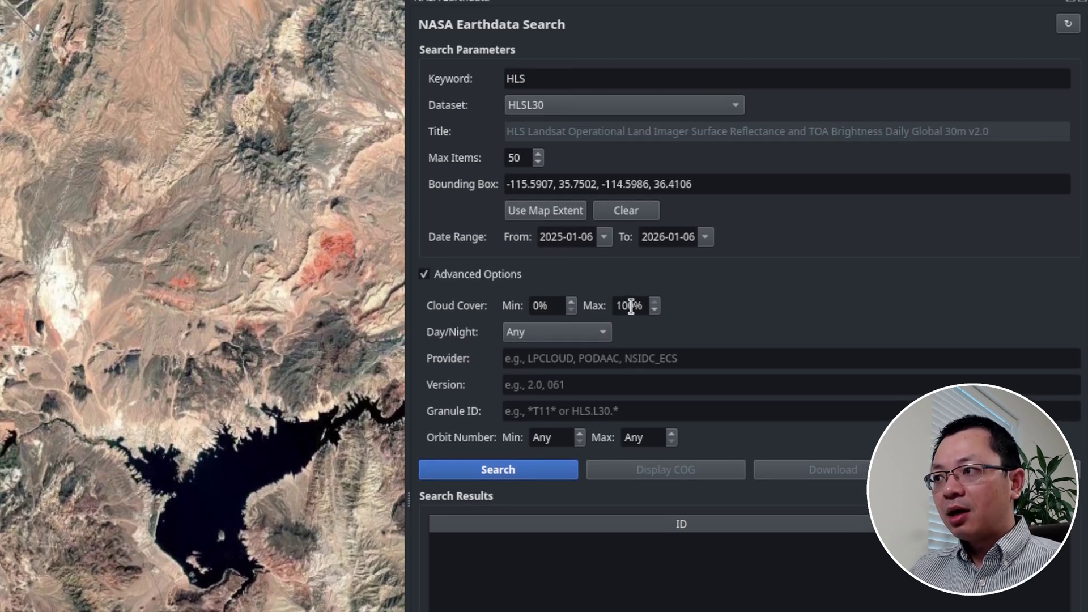
{"action": "left_click", "coordinate": [629, 306]}
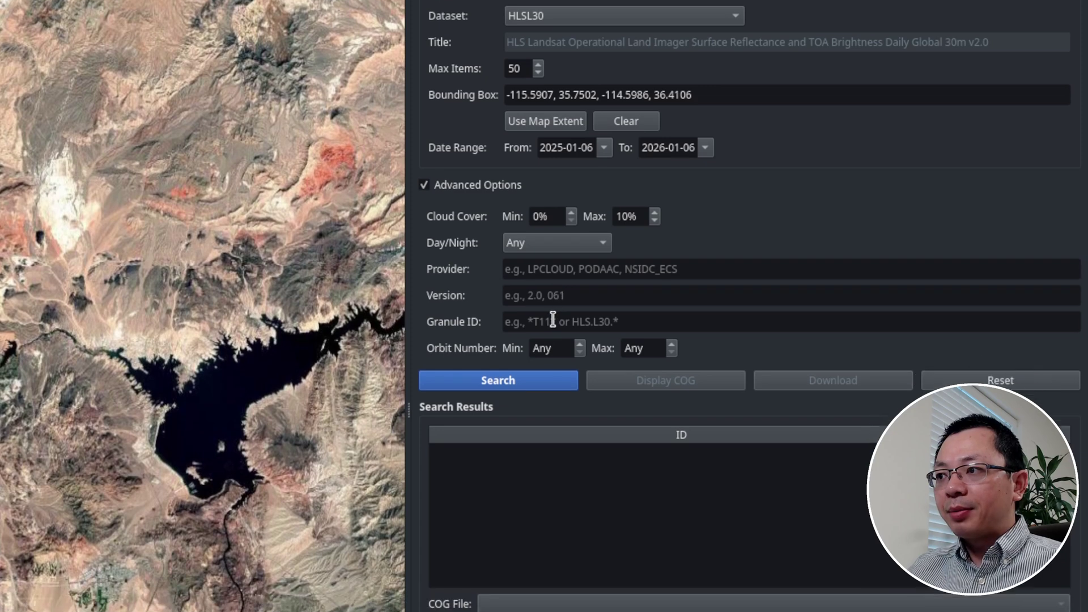
{"action": "left_click", "coordinate": [553, 321]}
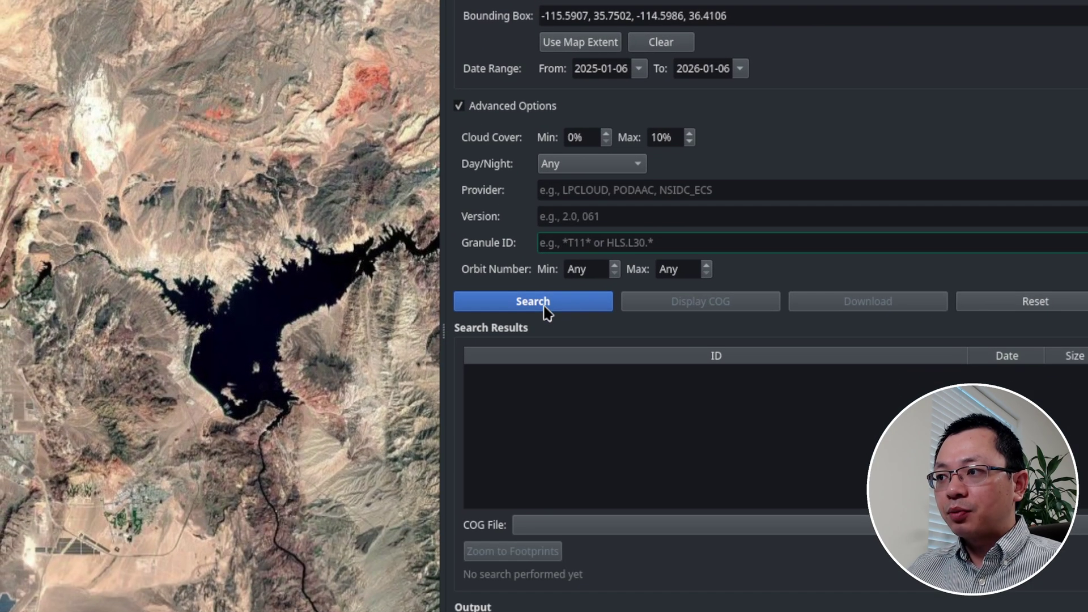
{"action": "left_click", "coordinate": [535, 342]}
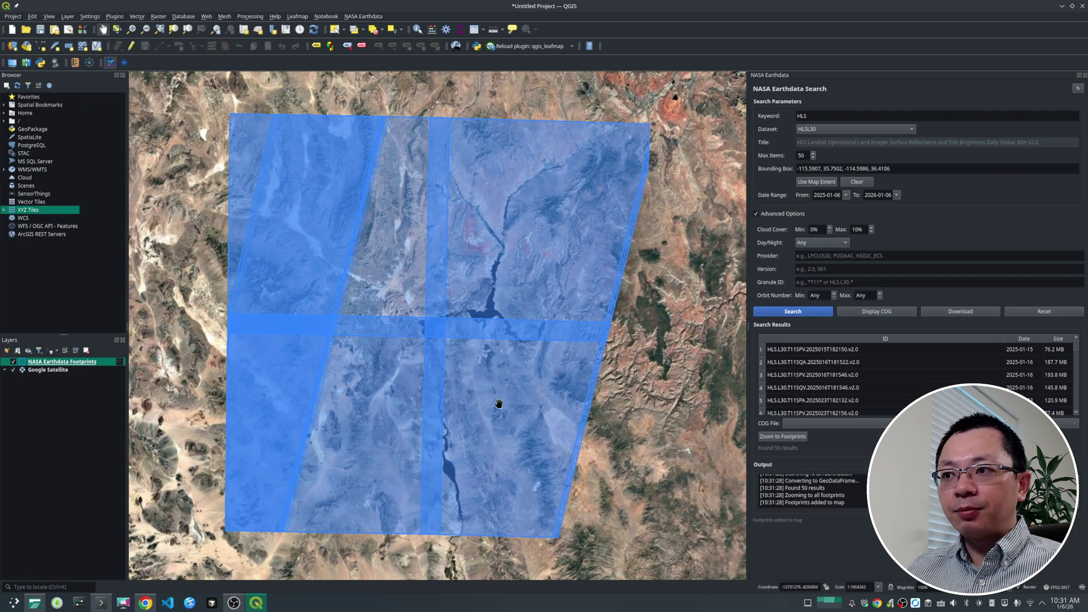
Identify several NASA Earthdata footprints on the map to inspect their granule attributes, and close the identify results
{"action": "left_click", "coordinate": [418, 29]}
{"action": "left_click", "coordinate": [537, 455]}
{"action": "left_click", "coordinate": [373, 425]}
{"action": "left_click", "coordinate": [396, 289]}
{"action": "left_click", "coordinate": [530, 282]}
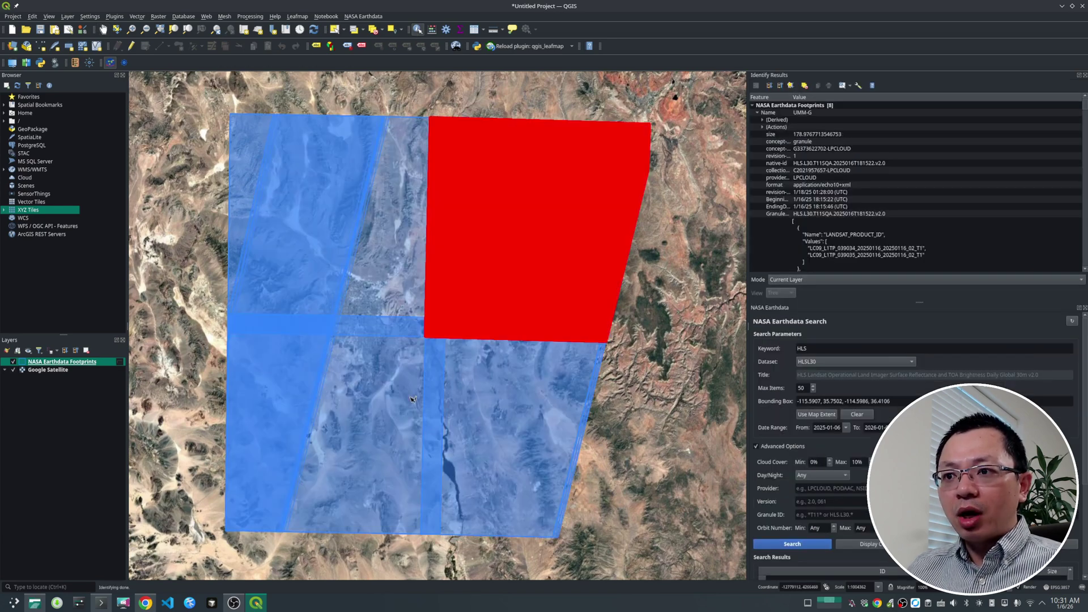
{"action": "left_click", "coordinate": [387, 417]}
{"action": "left_click", "coordinate": [516, 433]}
{"action": "left_click", "coordinate": [552, 267]}
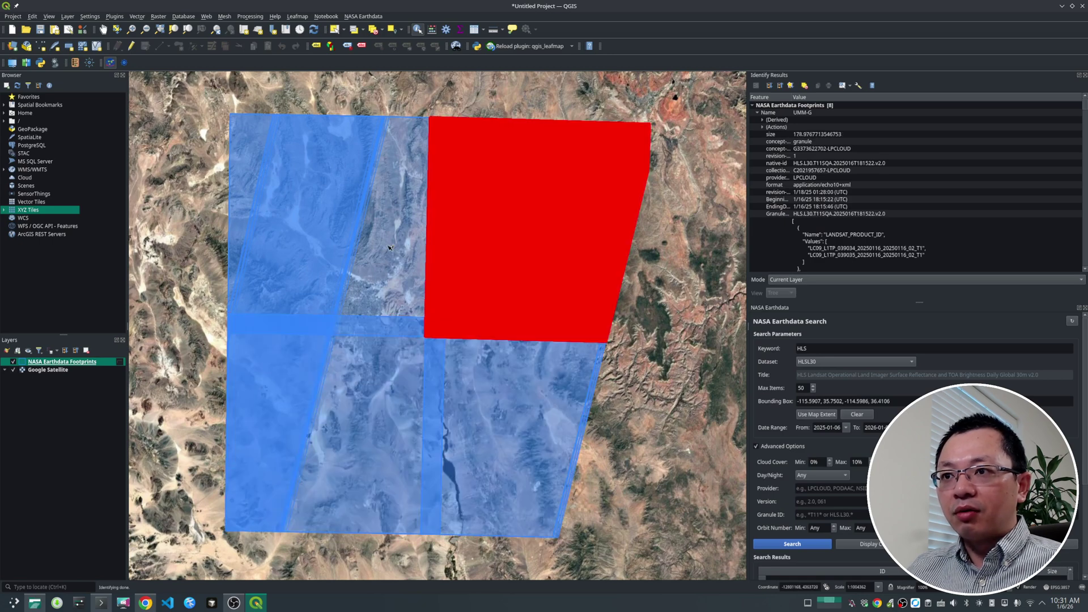
{"action": "left_click", "coordinate": [392, 250]}
{"action": "left_click", "coordinate": [394, 422]}
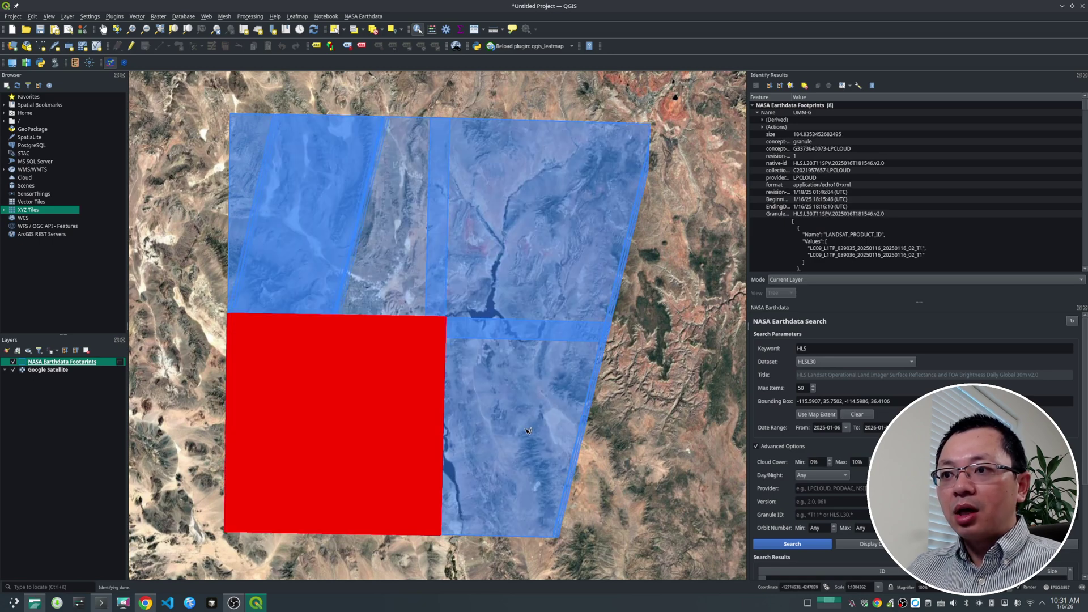
{"action": "left_click", "coordinate": [529, 431]}
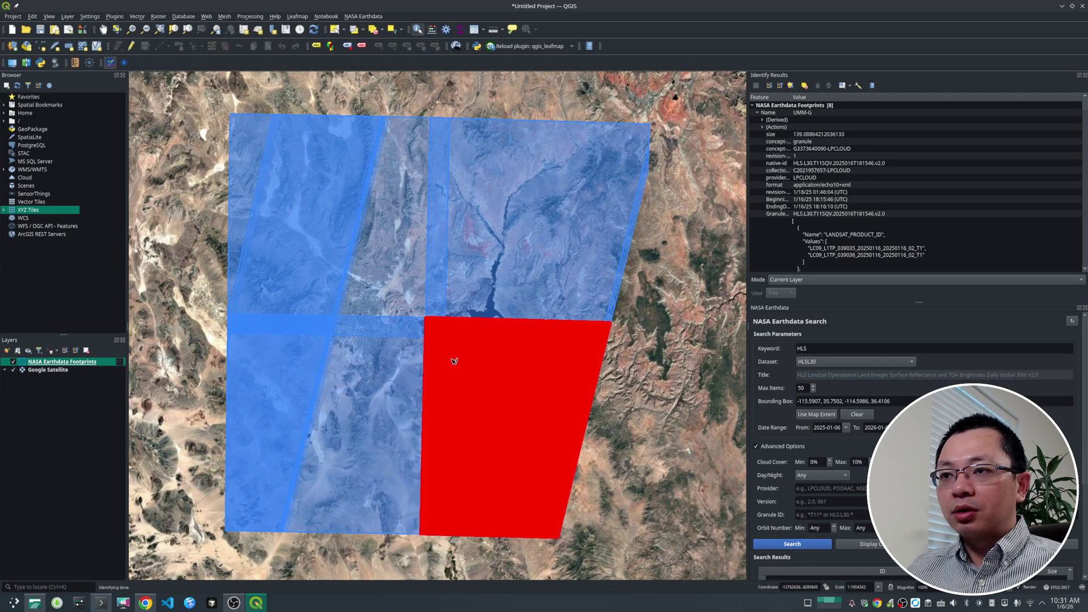
{"action": "scroll", "coordinate": [443, 340], "scroll_direction": "up", "scroll_amount": 2}
{"action": "scroll", "coordinate": [443, 340], "scroll_direction": "down", "scroll_amount": 3}
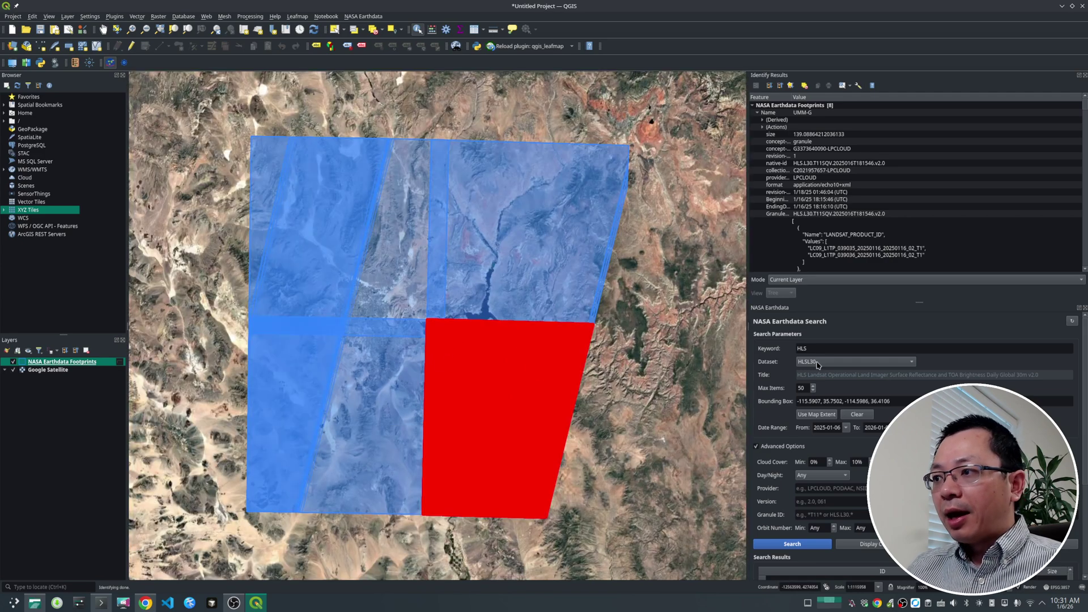
{"action": "left_click", "coordinate": [1083, 76]}
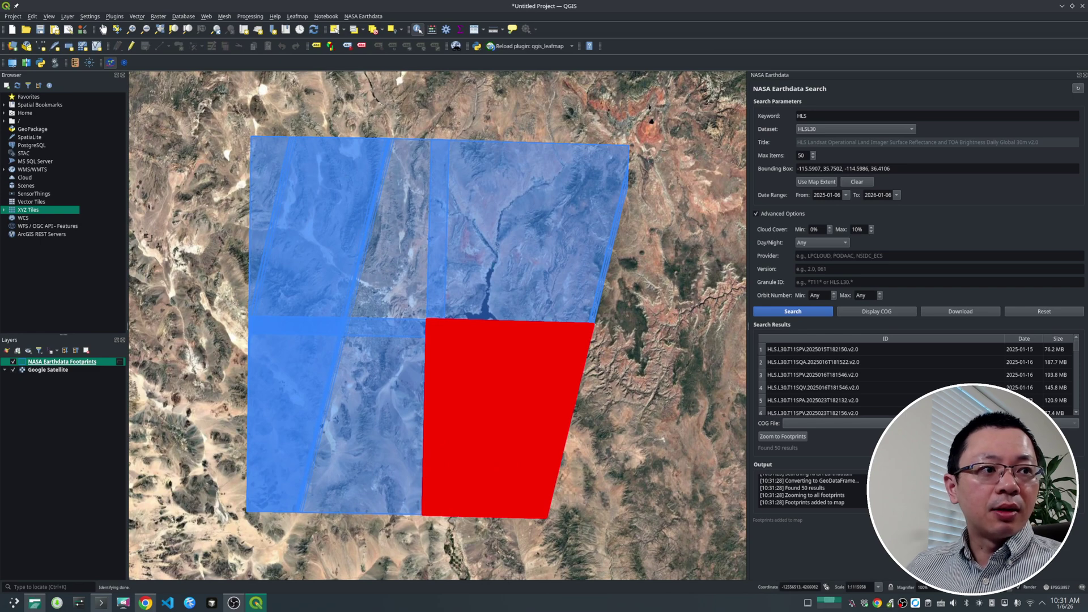
Look through the found granules, selecting several from January 2025 and checking the IDs, dates and sizes further down the list
{"action": "left_click", "coordinate": [834, 377]}
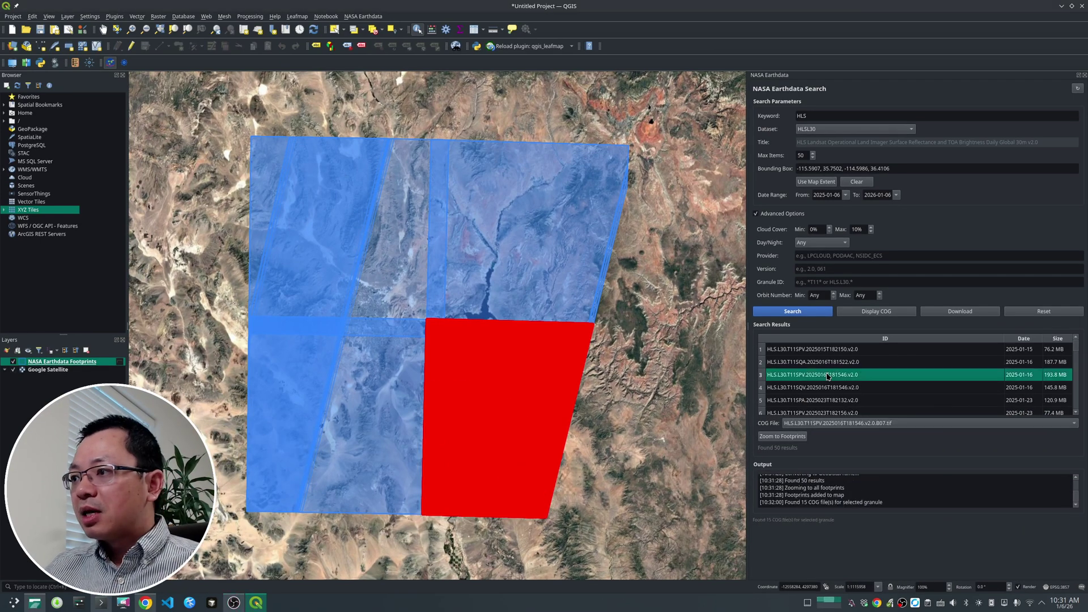
{"action": "left_click", "coordinate": [830, 389]}
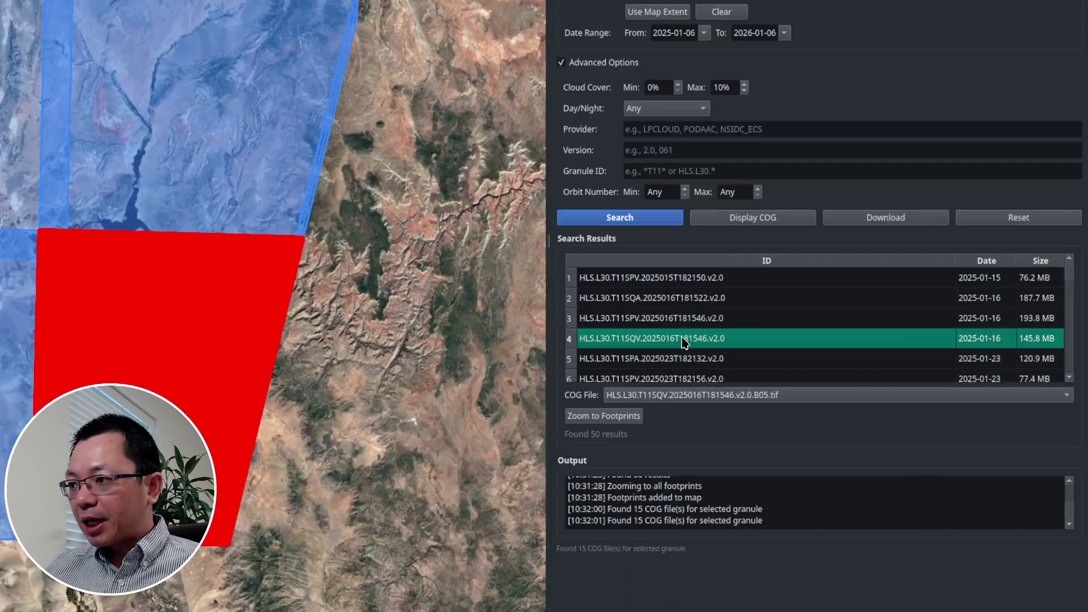
{"action": "left_click", "coordinate": [838, 362]}
{"action": "left_click", "coordinate": [839, 400]}
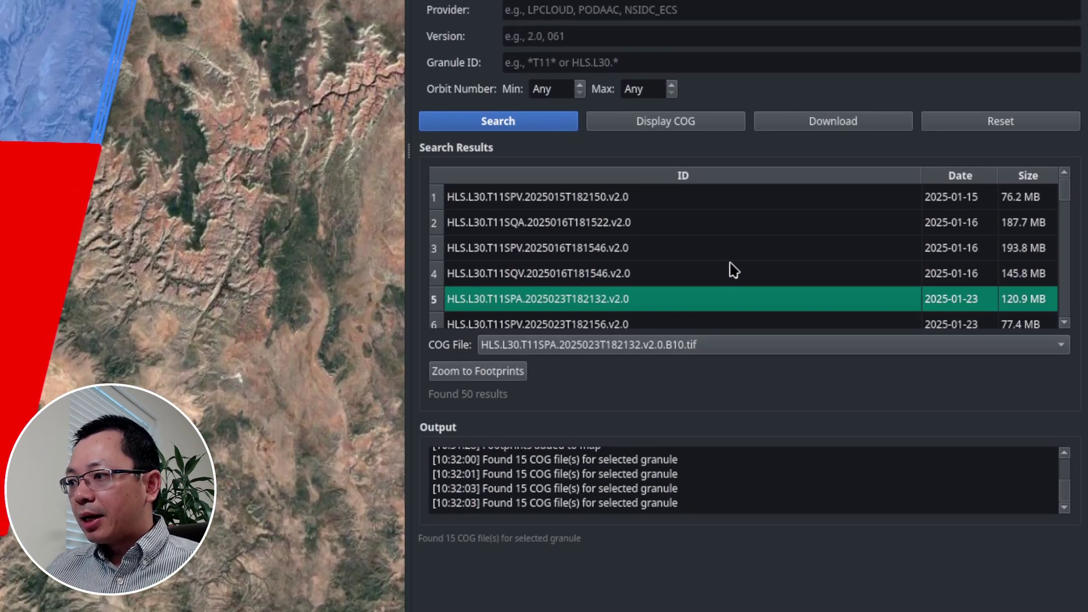
{"action": "scroll", "coordinate": [731, 219], "scroll_direction": "down", "scroll_amount": 4}
{"action": "scroll", "coordinate": [731, 218], "scroll_direction": "up", "scroll_amount": 3}
{"action": "scroll", "coordinate": [734, 222], "scroll_direction": "down", "scroll_amount": 4}
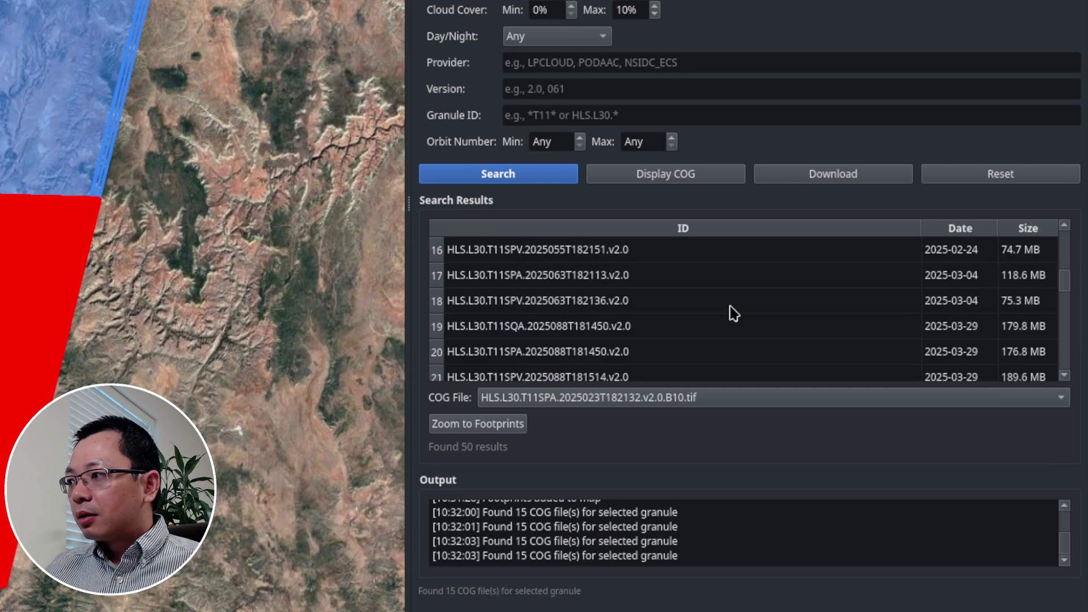
{"action": "scroll", "coordinate": [734, 313], "scroll_direction": "up", "scroll_amount": 5}
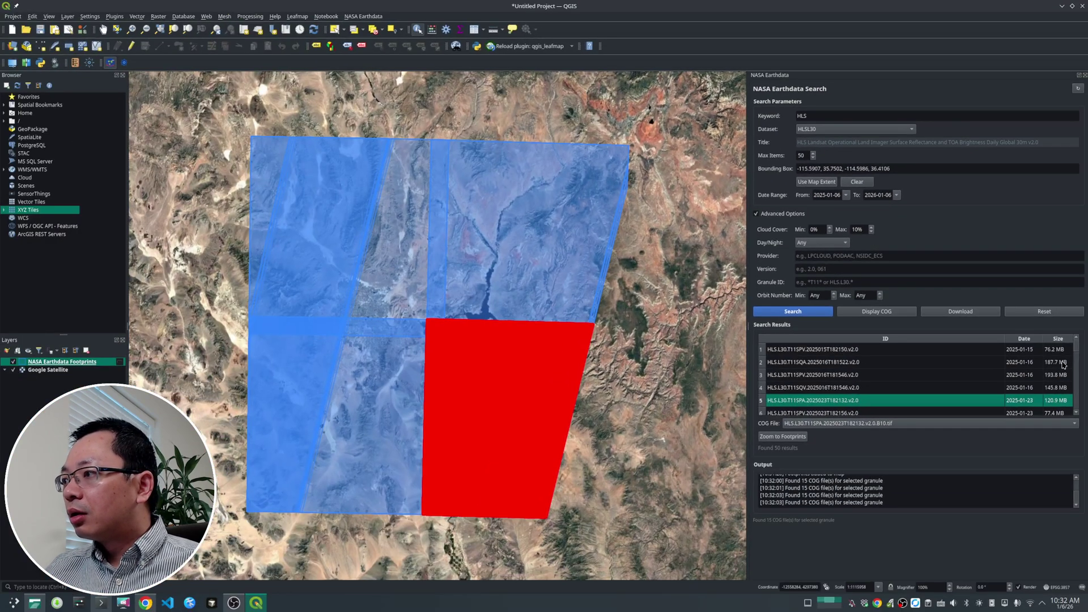
{"action": "scroll", "coordinate": [1073, 358], "scroll_direction": "down", "scroll_amount": 8}
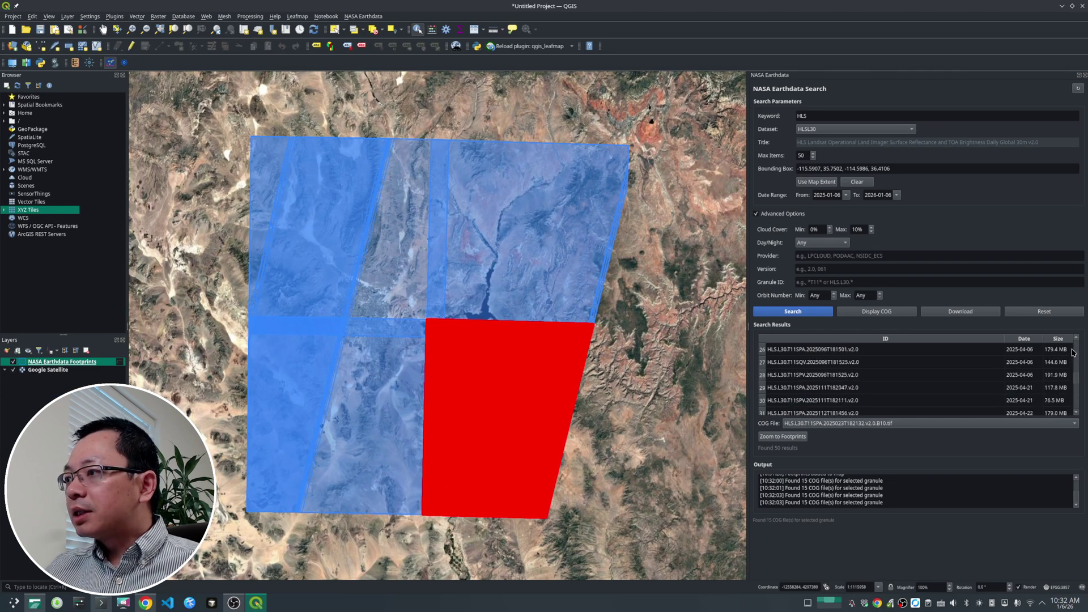
Select the granule HLS.L30.T11SPV.2025096T181525.v2.0 from the search results and choose its B05 COG file
{"action": "left_click", "coordinate": [824, 400]}
{"action": "left_click", "coordinate": [828, 376]}
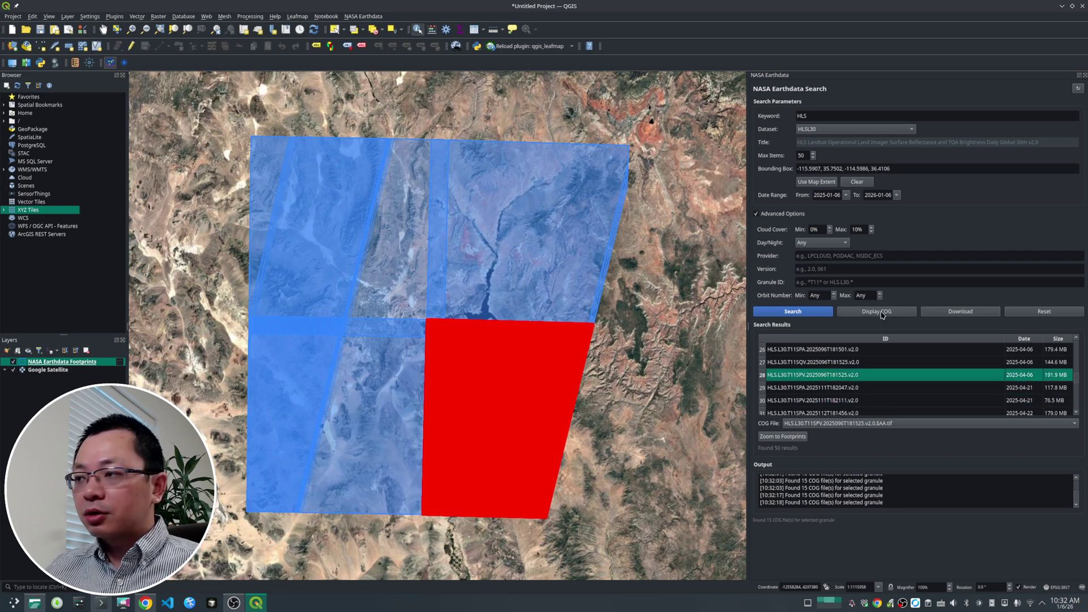
{"action": "left_click", "coordinate": [910, 426]}
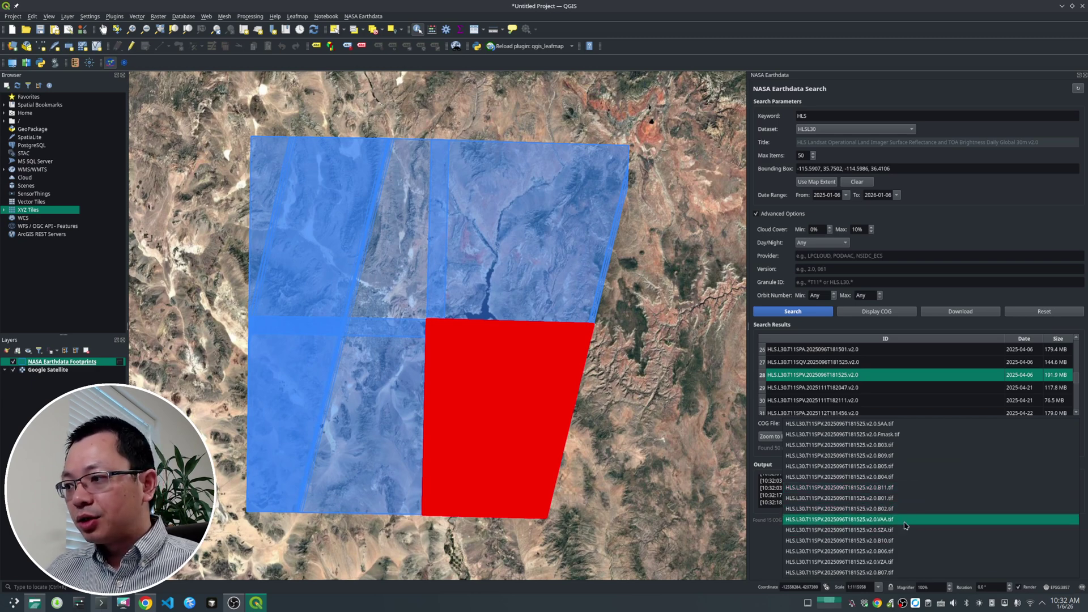
{"action": "left_click", "coordinate": [899, 466]}
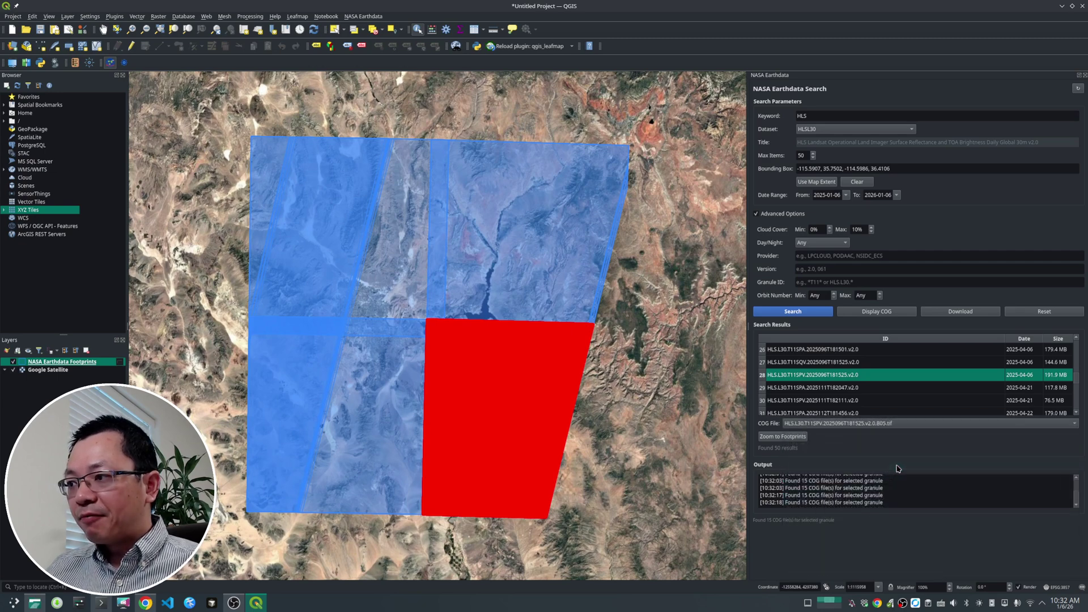
Zoom to the selected granule's footprint, clear the red identify highlight and display the B05 COG on the map
{"action": "left_click", "coordinate": [785, 437]}
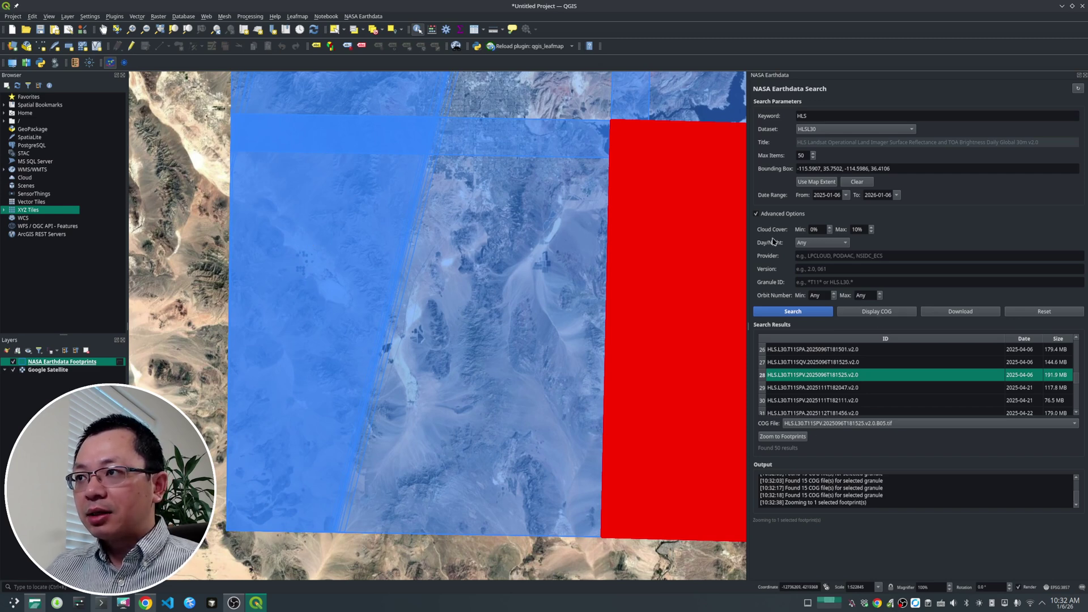
{"action": "left_click", "coordinate": [417, 30]}
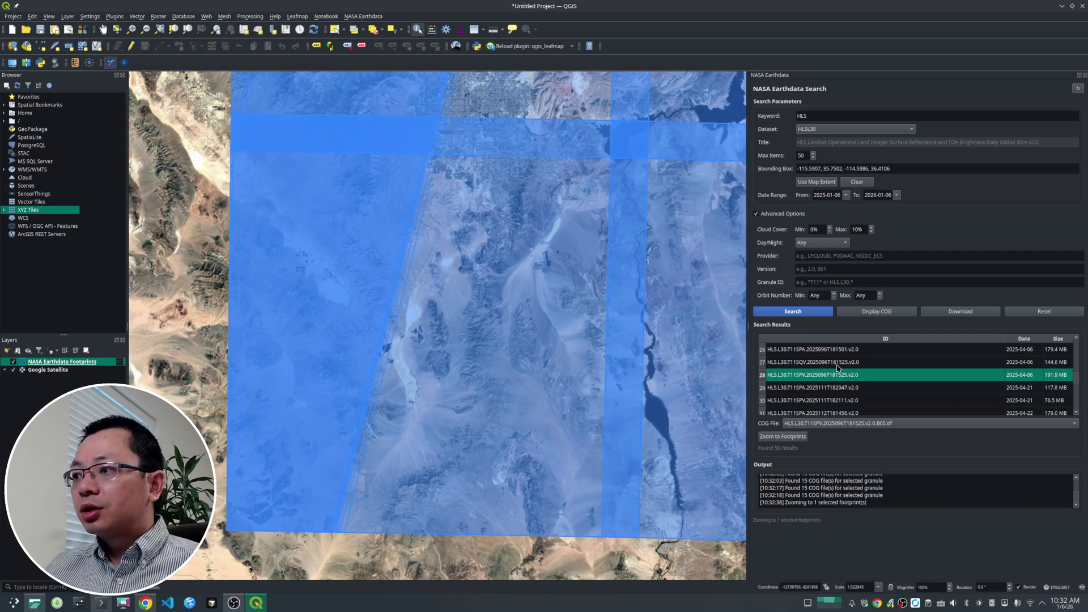
{"action": "left_click", "coordinate": [883, 313]}
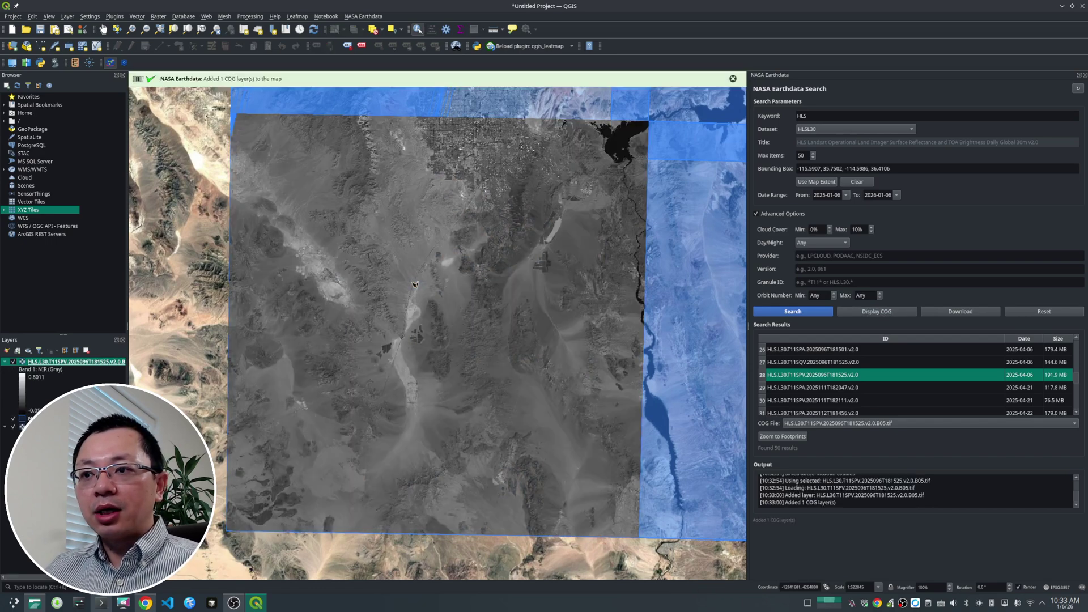
Examine the B05 near-infrared raster over the Las Vegas urban area, from the full scene down to individual pixels
{"action": "scroll", "coordinate": [482, 178], "scroll_direction": "up", "scroll_amount": 1}
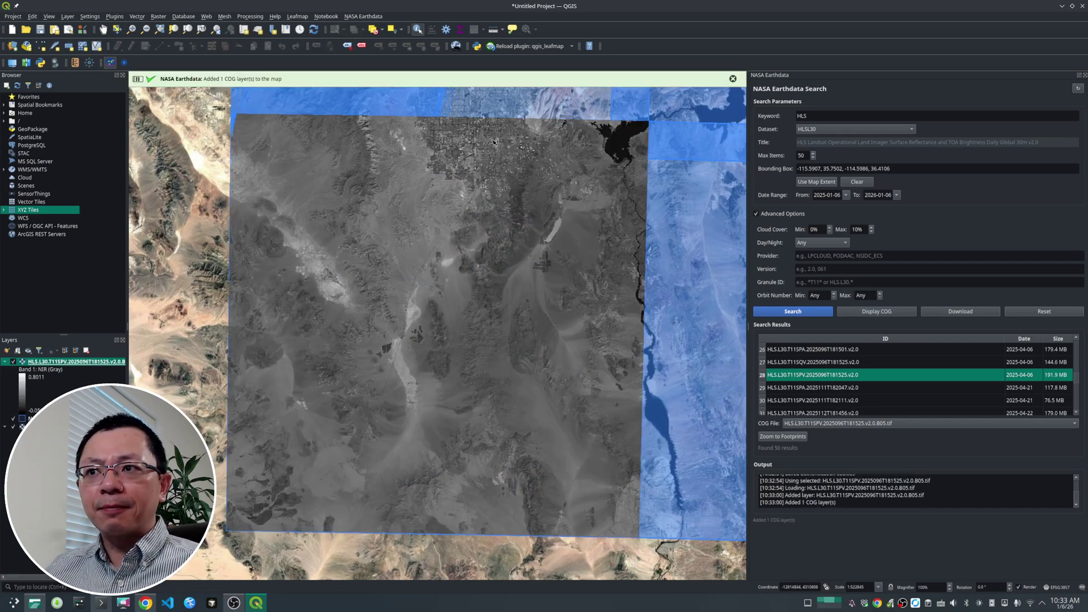
{"action": "scroll", "coordinate": [479, 132], "scroll_direction": "up", "scroll_amount": 1}
{"action": "scroll", "coordinate": [437, 169], "scroll_direction": "down", "scroll_amount": 2}
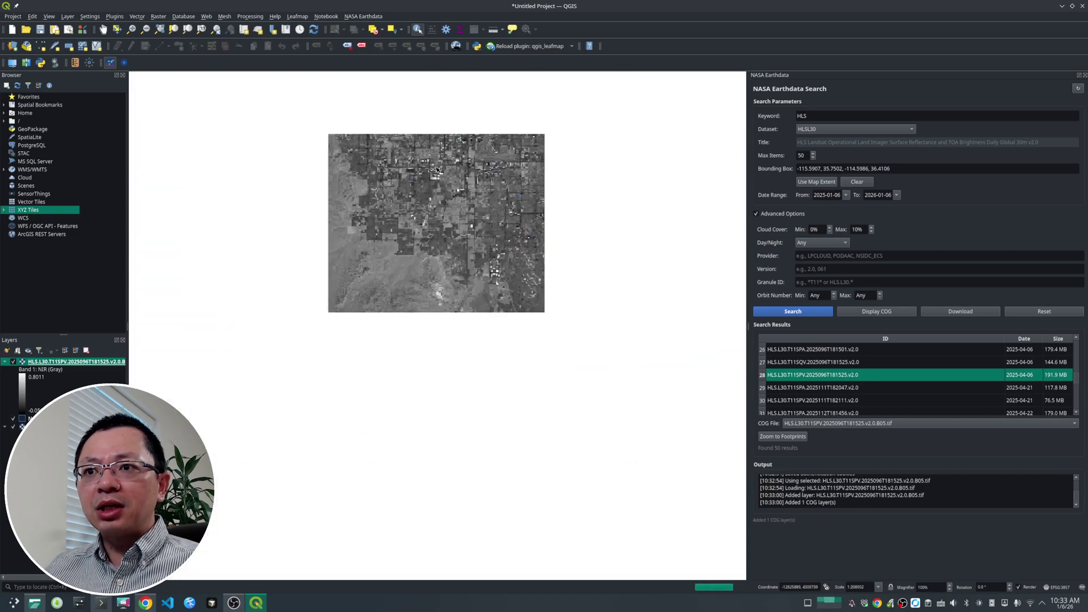
{"action": "scroll", "coordinate": [437, 169], "scroll_direction": "down", "scroll_amount": 1}
{"action": "scroll", "coordinate": [434, 150], "scroll_direction": "up", "scroll_amount": 2}
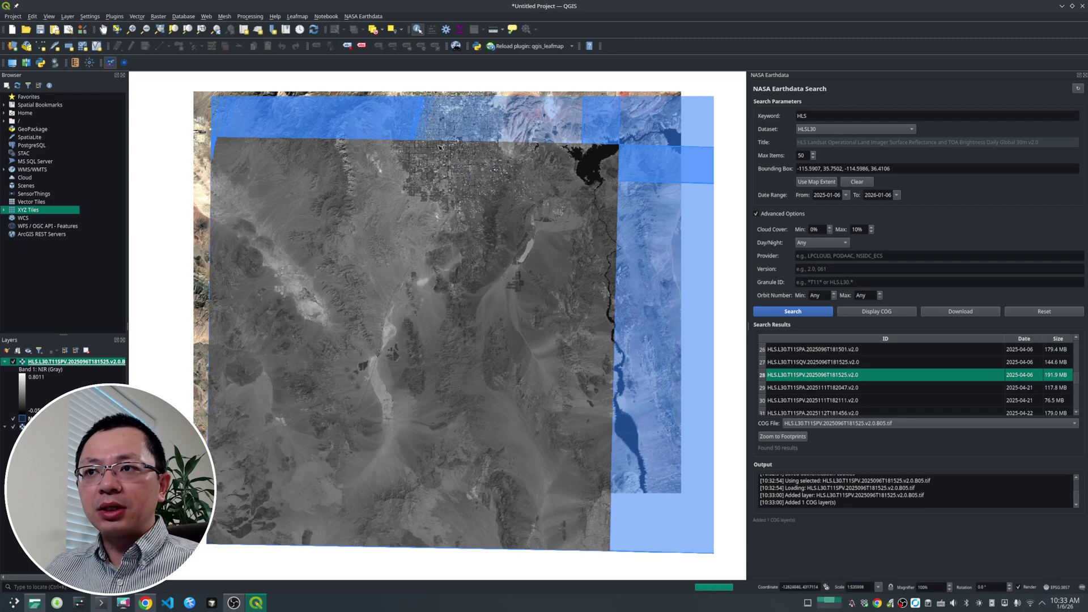
{"action": "scroll", "coordinate": [433, 149], "scroll_direction": "up", "scroll_amount": 1}
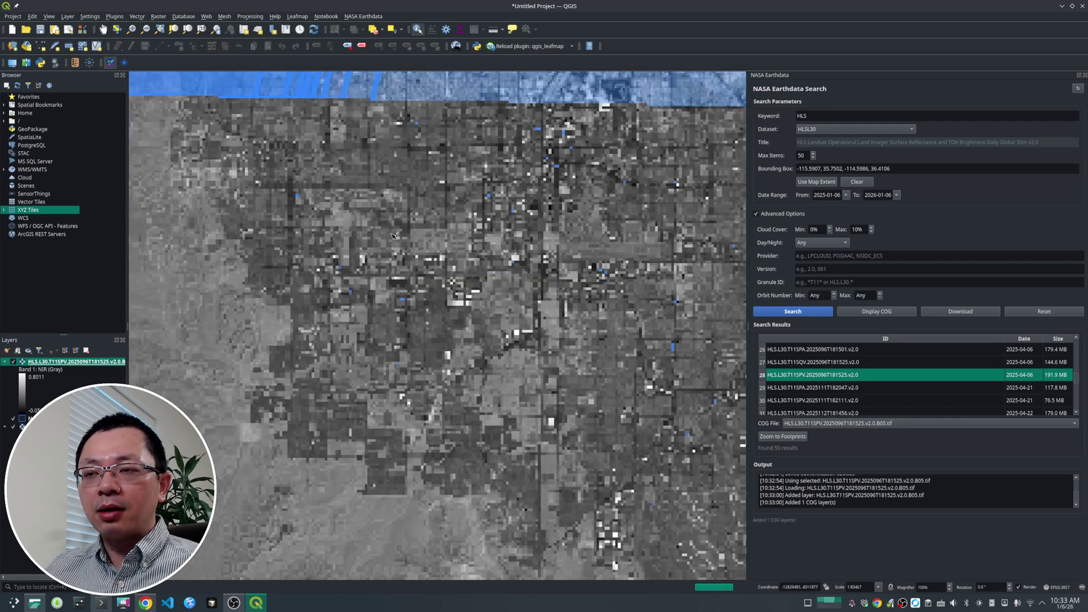
{"action": "scroll", "coordinate": [389, 232], "scroll_direction": "down", "scroll_amount": 2}
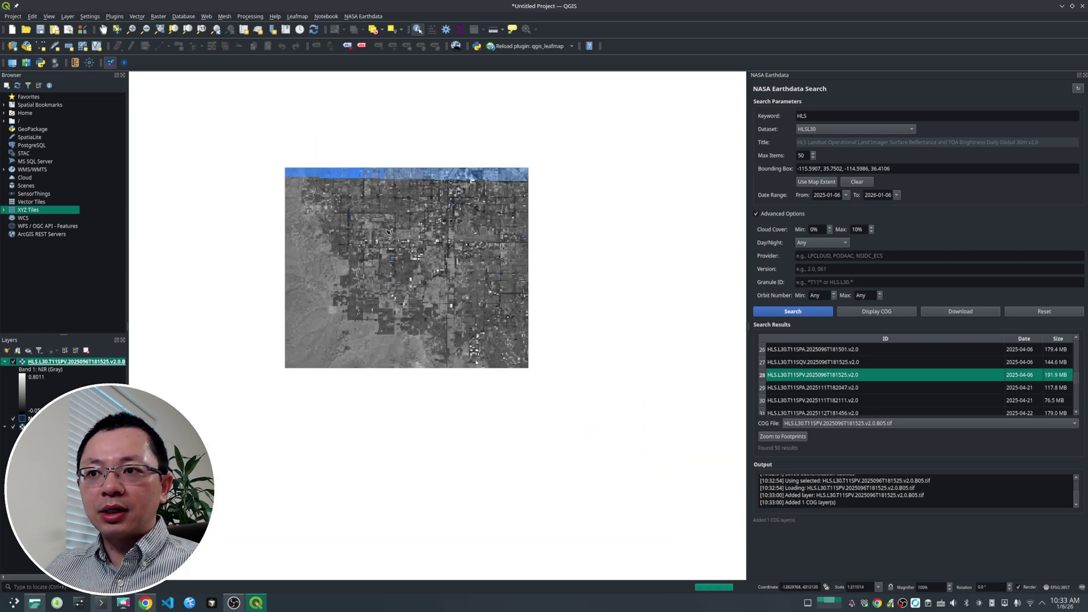
{"action": "scroll", "coordinate": [389, 232], "scroll_direction": "down", "scroll_amount": 1}
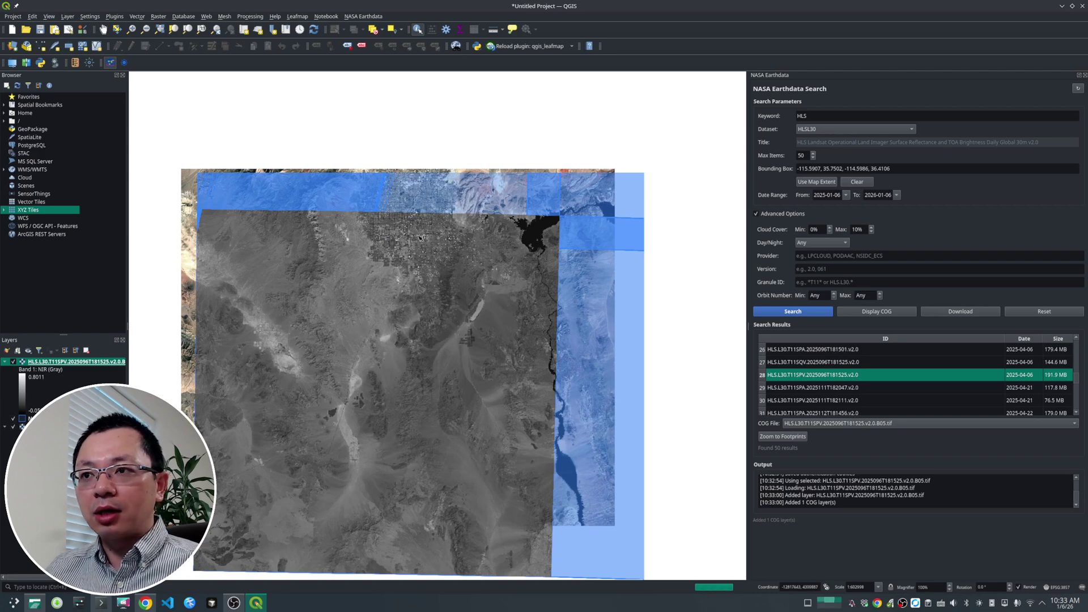
{"action": "scroll", "coordinate": [419, 235], "scroll_direction": "up", "scroll_amount": 6}
{"action": "scroll", "coordinate": [417, 225], "scroll_direction": "down", "scroll_amount": 3}
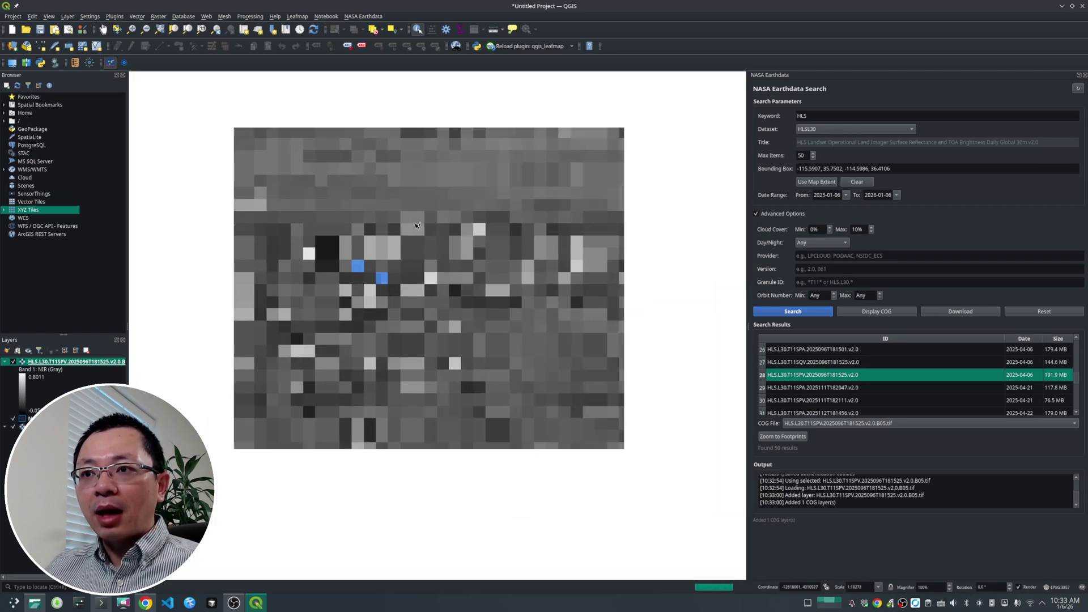
Compare the B05 raster at several scales over Las Vegas and look through the granule's available COG files
{"action": "scroll", "coordinate": [417, 225], "scroll_direction": "down", "scroll_amount": 2}
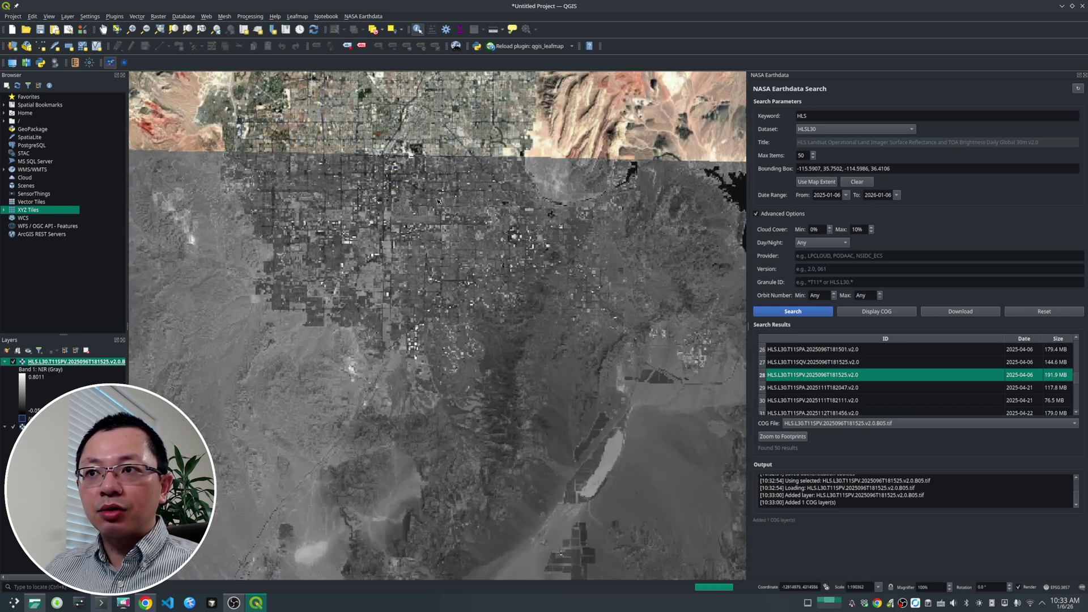
{"action": "scroll", "coordinate": [396, 201], "scroll_direction": "up", "scroll_amount": 3}
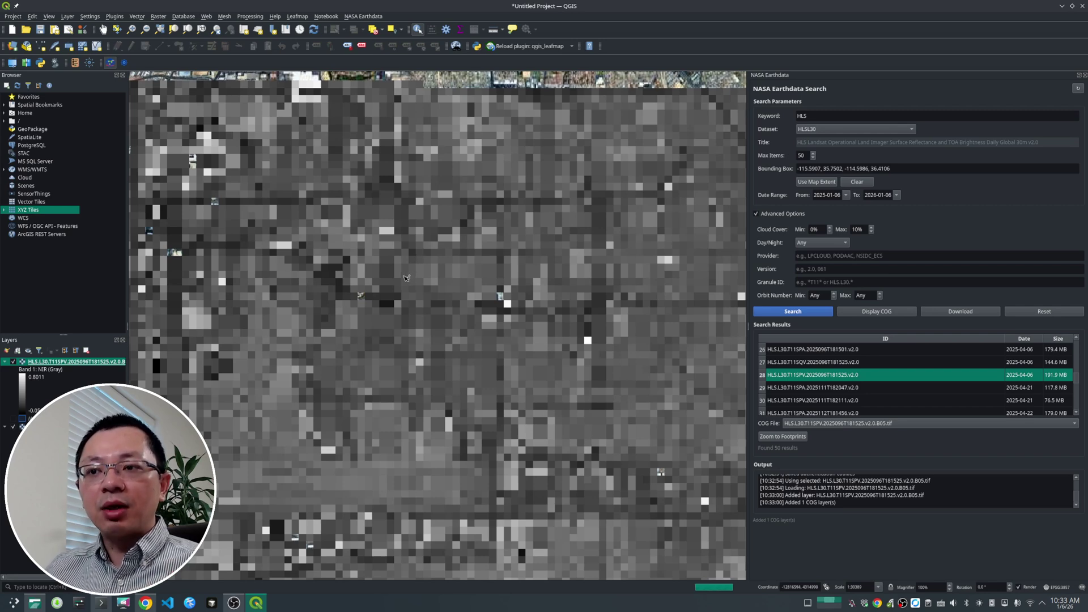
{"action": "left_click", "coordinate": [880, 424]}
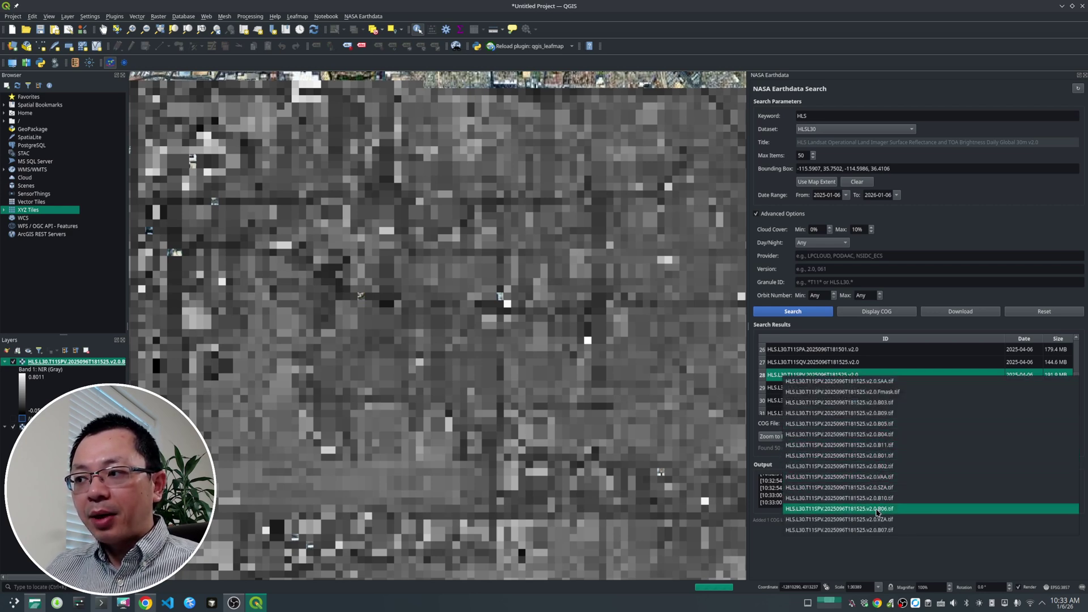
{"action": "left_click", "coordinate": [765, 457]}
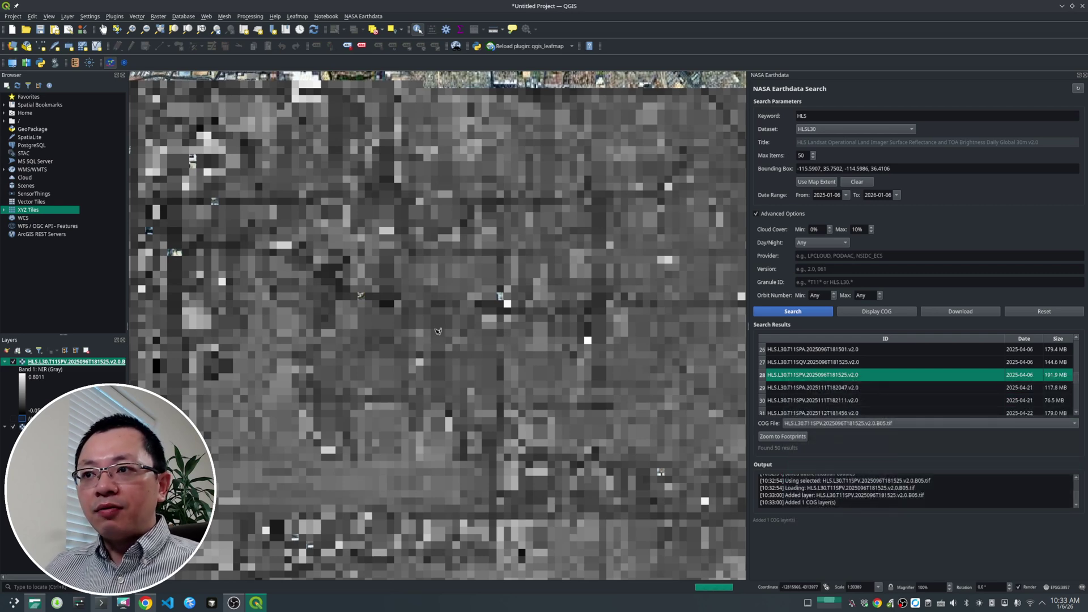
{"action": "scroll", "coordinate": [380, 323], "scroll_direction": "down", "scroll_amount": 2}
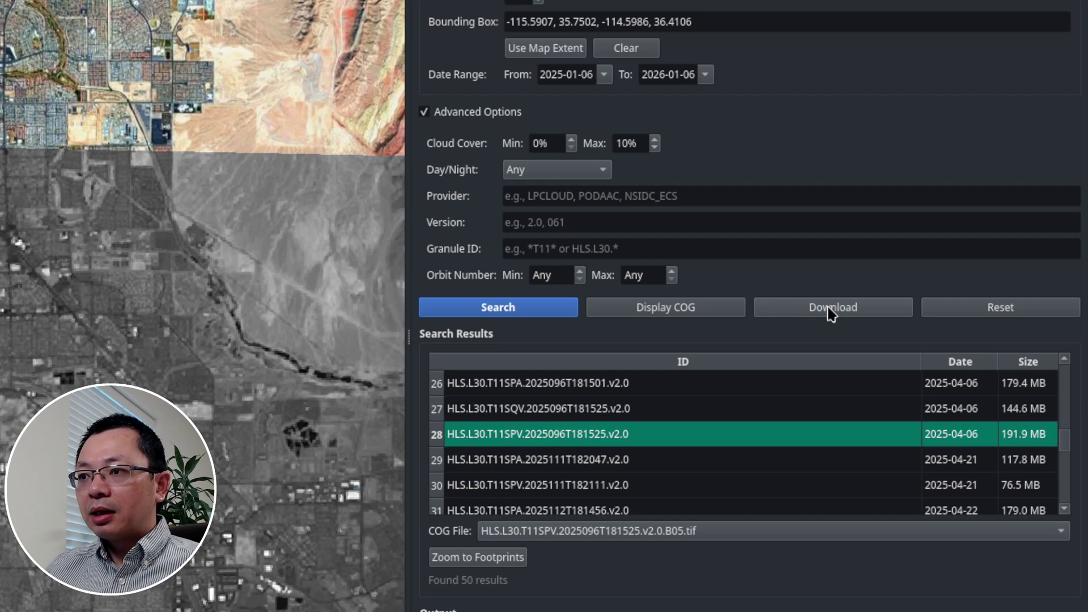
Download the selected granule into a new folder named NASA inside Downloads
{"action": "left_click", "coordinate": [829, 308]}
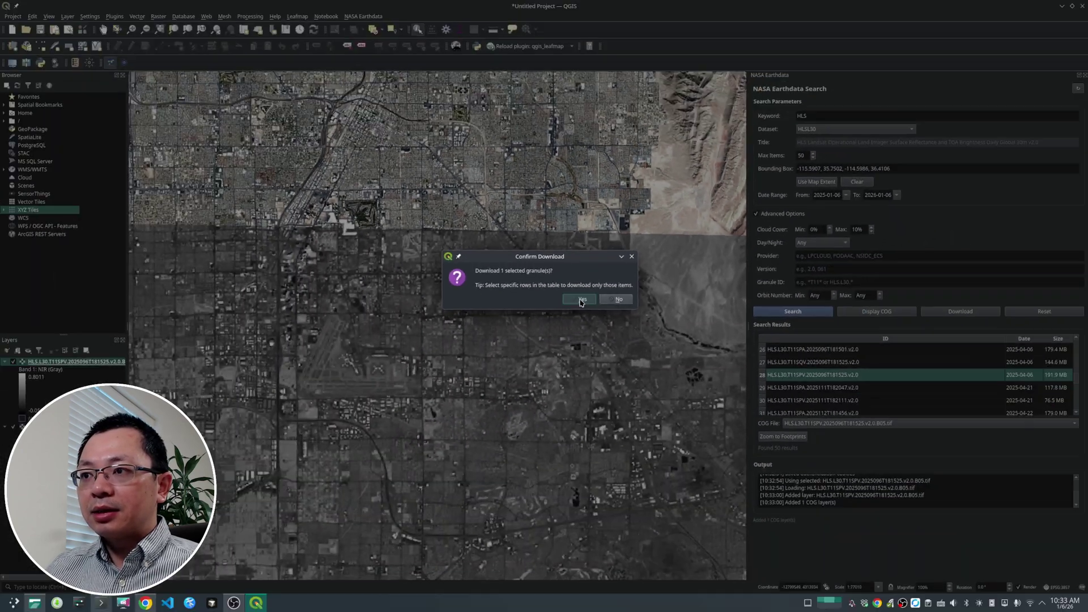
{"action": "left_click", "coordinate": [580, 300]}
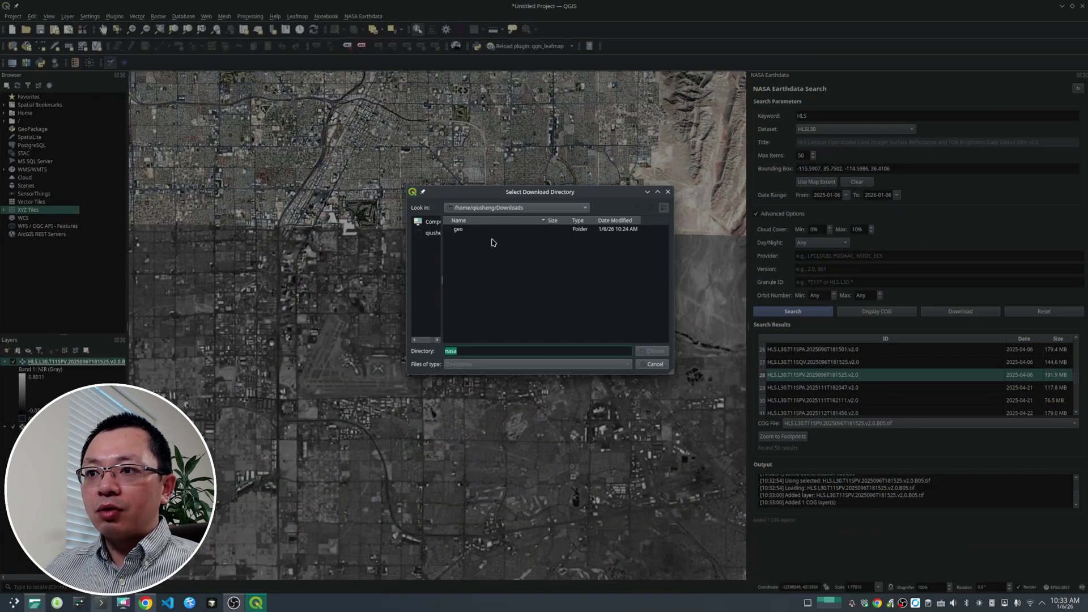
{"action": "left_click", "coordinate": [570, 253]}
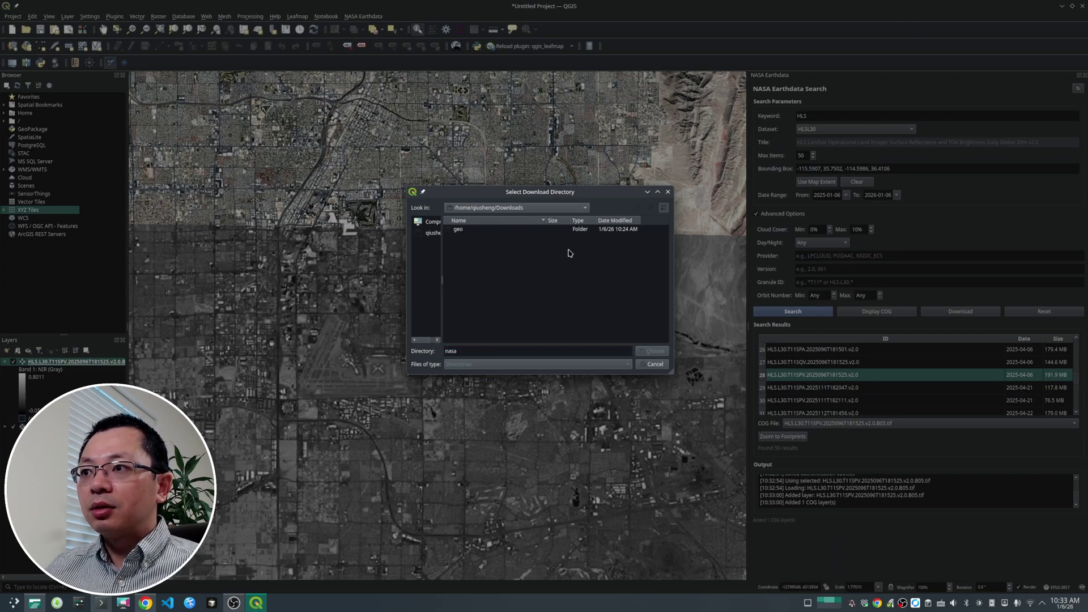
{"action": "left_click", "coordinate": [638, 209]}
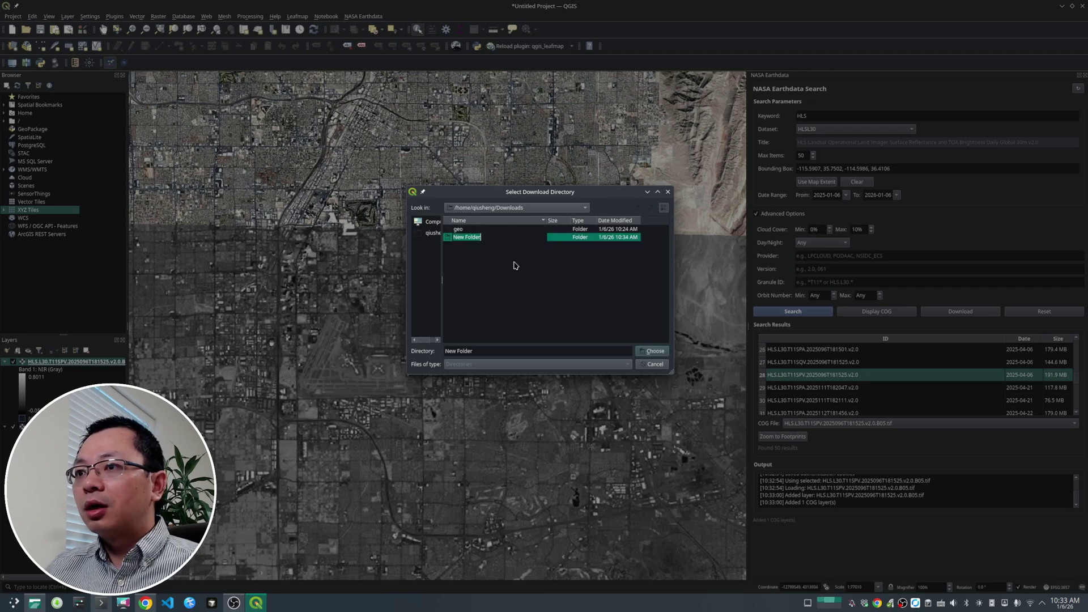
{"action": "type", "text": "N"}
{"action": "key", "text": "Return"}
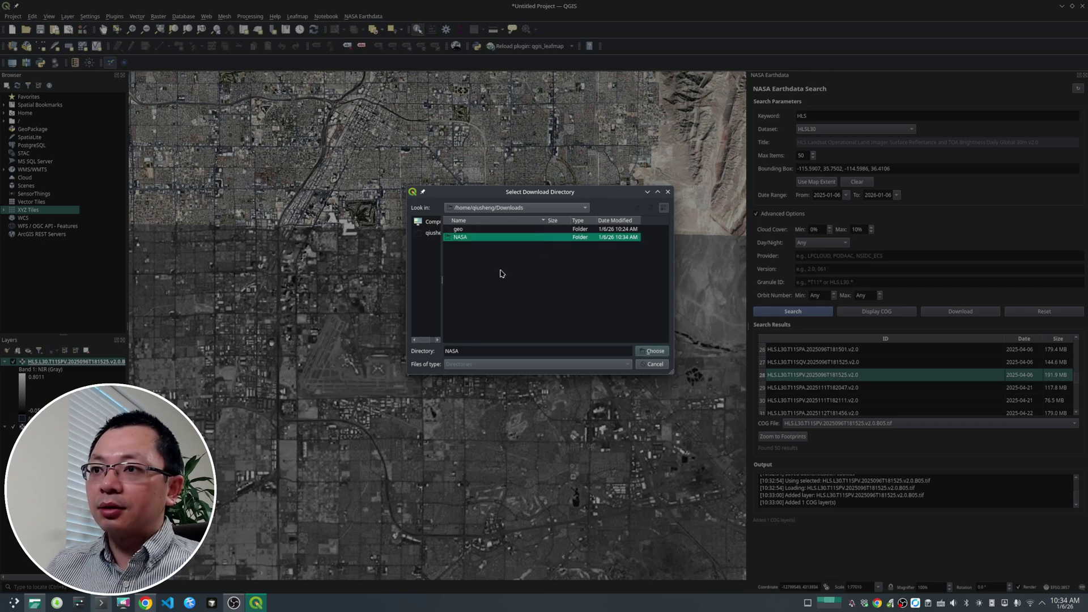
{"action": "left_click", "coordinate": [653, 351]}
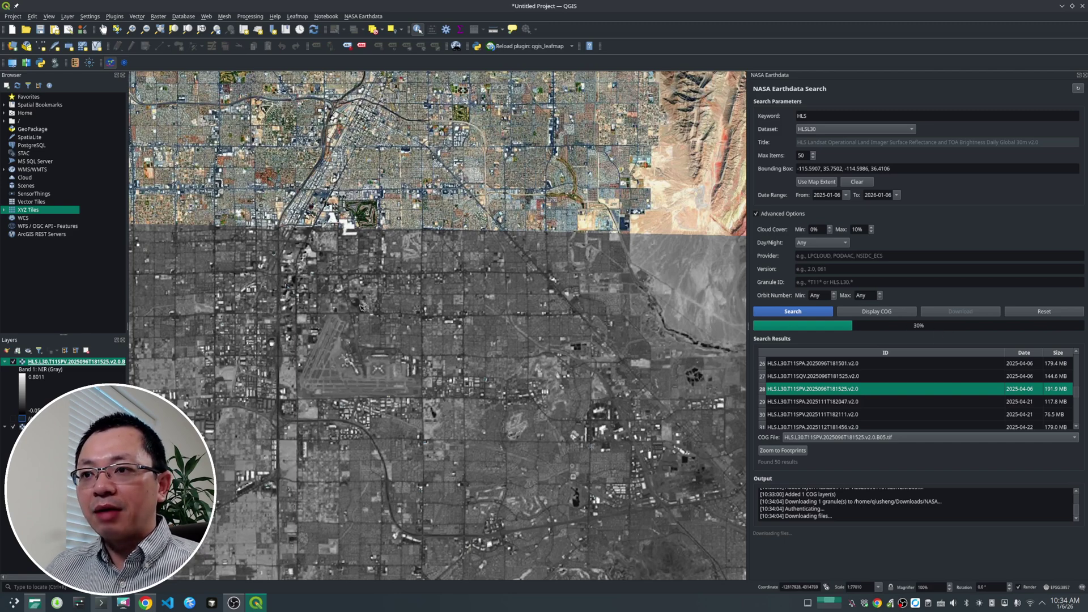
Switch to the Dolphin file manager, open Downloads/NASA and sort the arriving TIFF files by size to check the download
{"action": "left_click", "coordinate": [33, 608]}
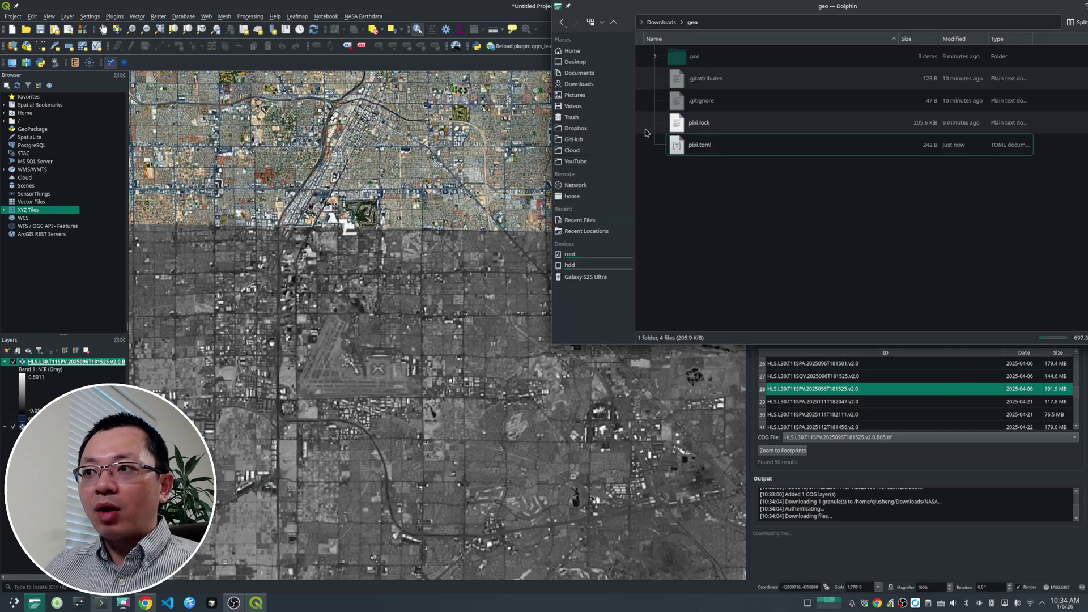
{"action": "left_click", "coordinate": [580, 73]}
{"action": "left_click", "coordinate": [579, 84]}
{"action": "double_click", "coordinate": [698, 78]}
{"action": "left_click_drag", "start_coordinate": [776, 12], "coordinate": [253, 110]}
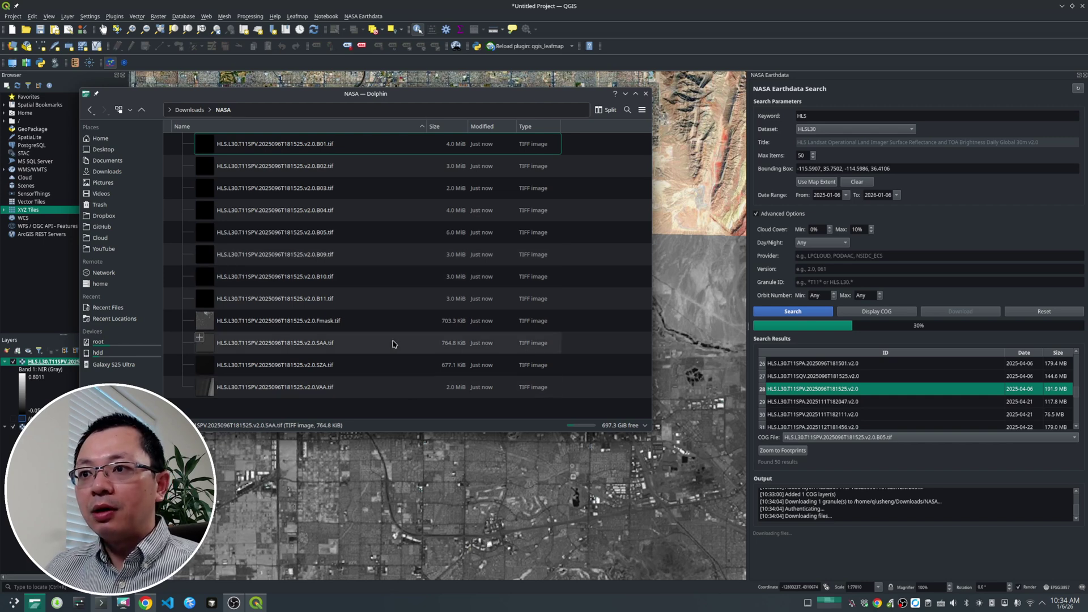
{"action": "left_click", "coordinate": [437, 127]}
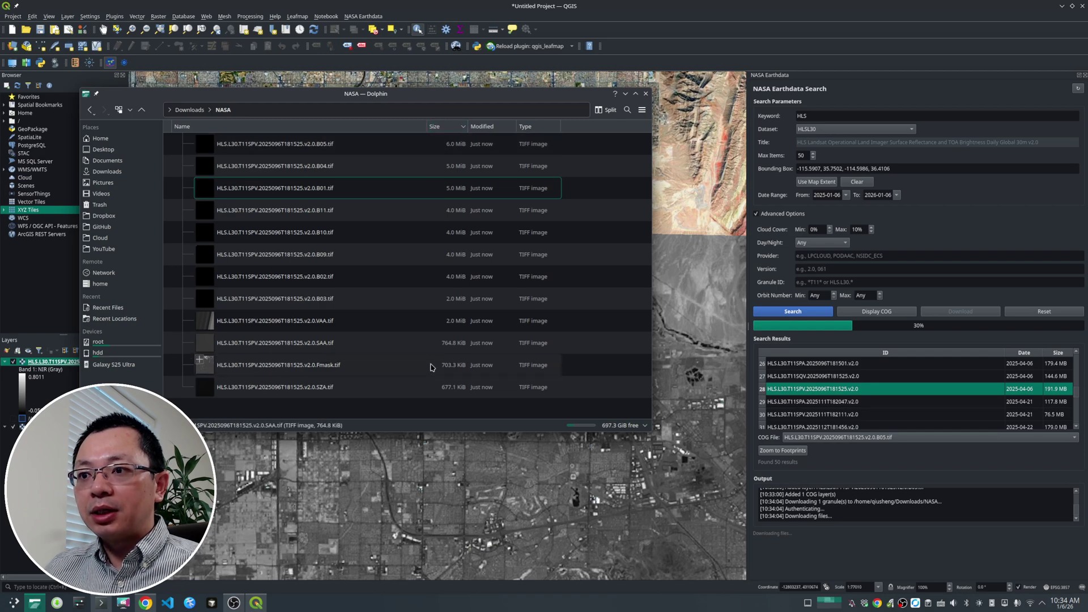
{"action": "left_click", "coordinate": [625, 93]}
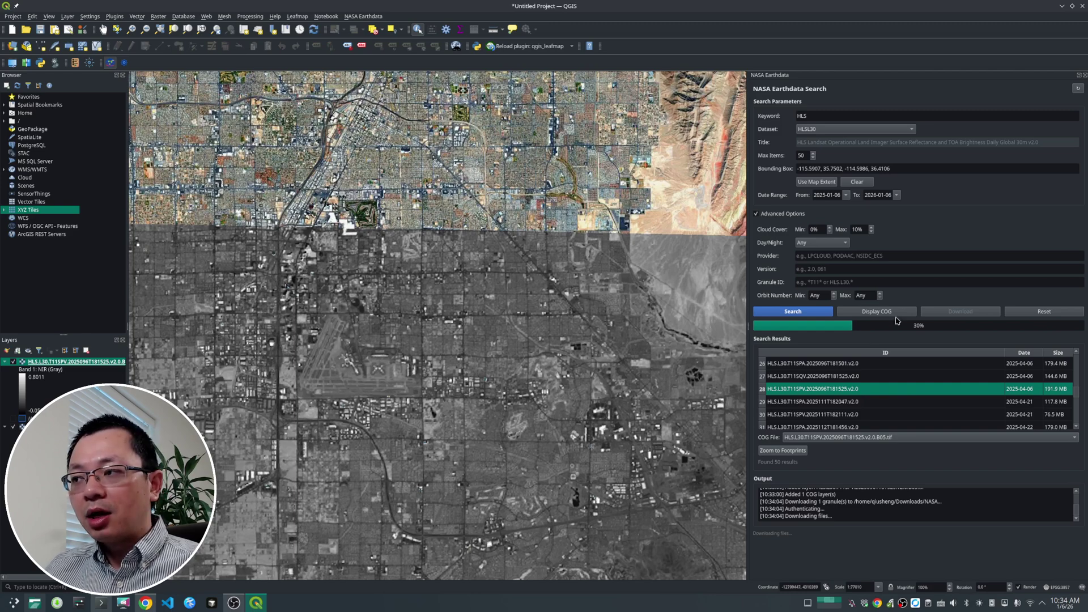
{"action": "scroll", "coordinate": [363, 358], "scroll_direction": "down", "scroll_amount": 3}
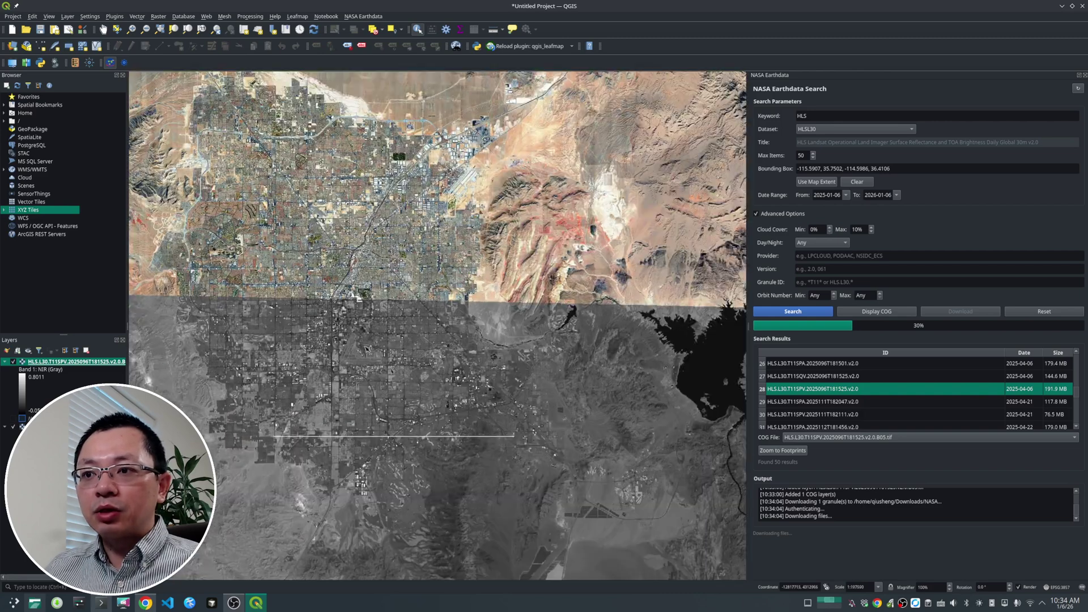
Check the NASA folder's download progress again and decline adding the downloaded rasters to the map
{"action": "left_click", "coordinate": [35, 603]}
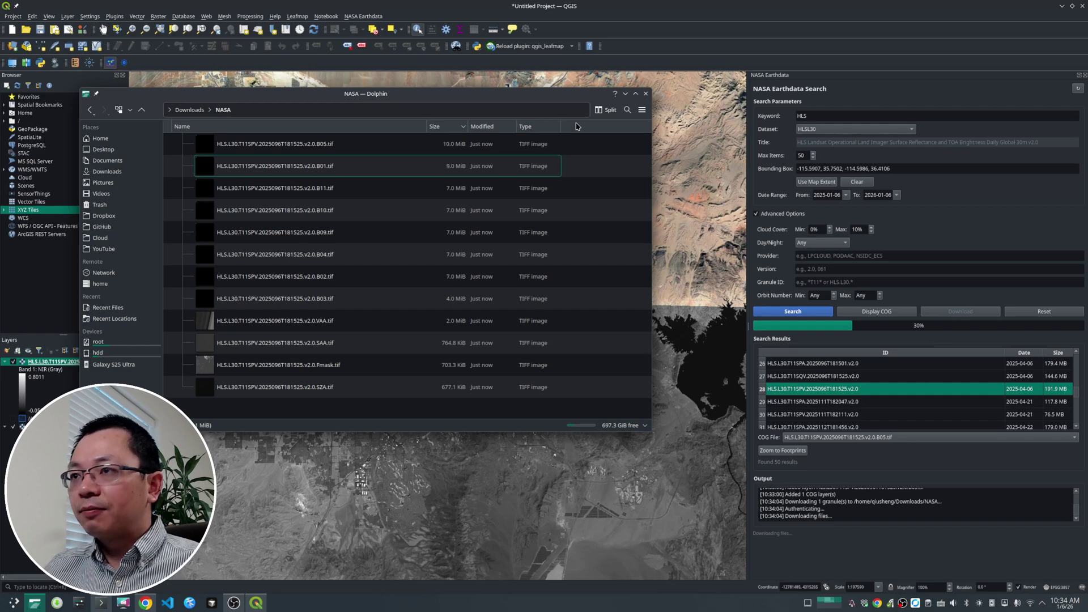
{"action": "left_click_drag", "start_coordinate": [547, 102], "coordinate": [591, 132]}
{"action": "left_click", "coordinate": [670, 124]}
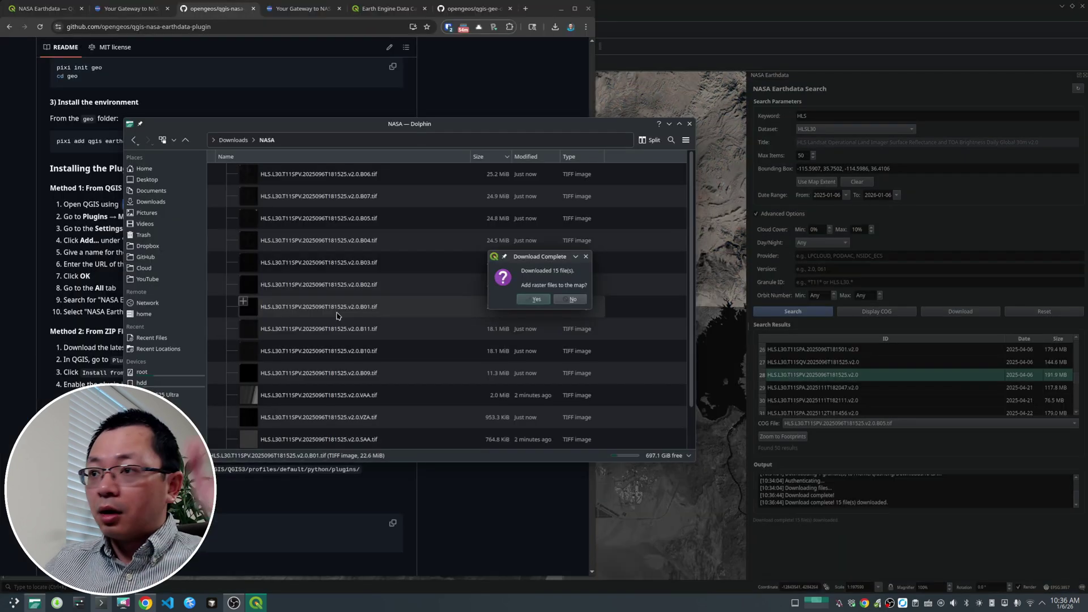
{"action": "left_click", "coordinate": [571, 300]}
Bring the NASA folder back in Dolphin, place its window over the map and sort the TIFF files largest first
{"action": "left_click", "coordinate": [34, 604]}
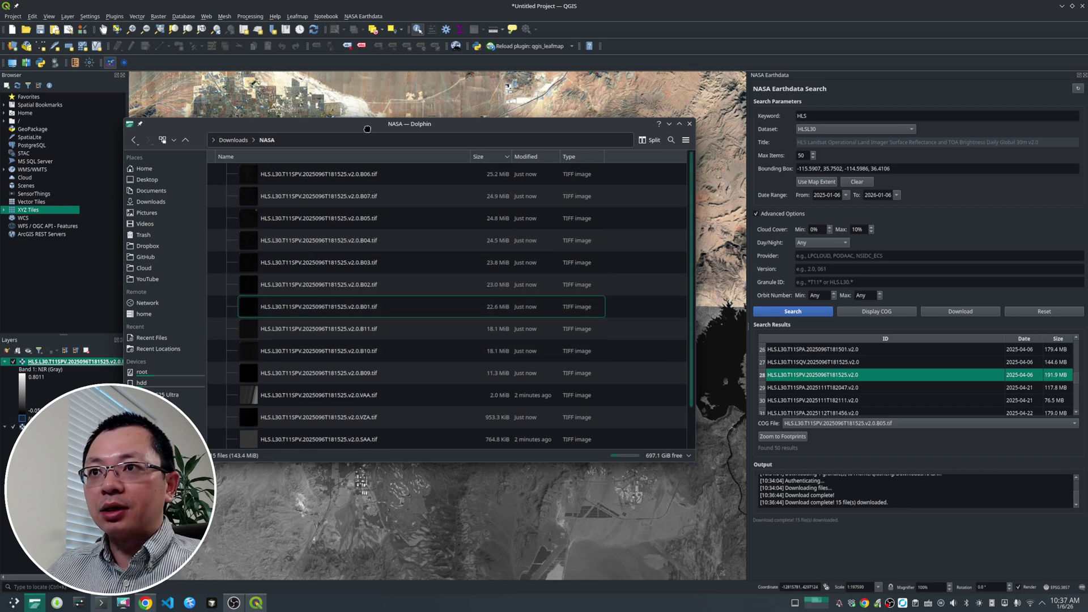
{"action": "left_click_drag", "start_coordinate": [359, 126], "coordinate": [532, 142]}
{"action": "left_click", "coordinate": [662, 173]}
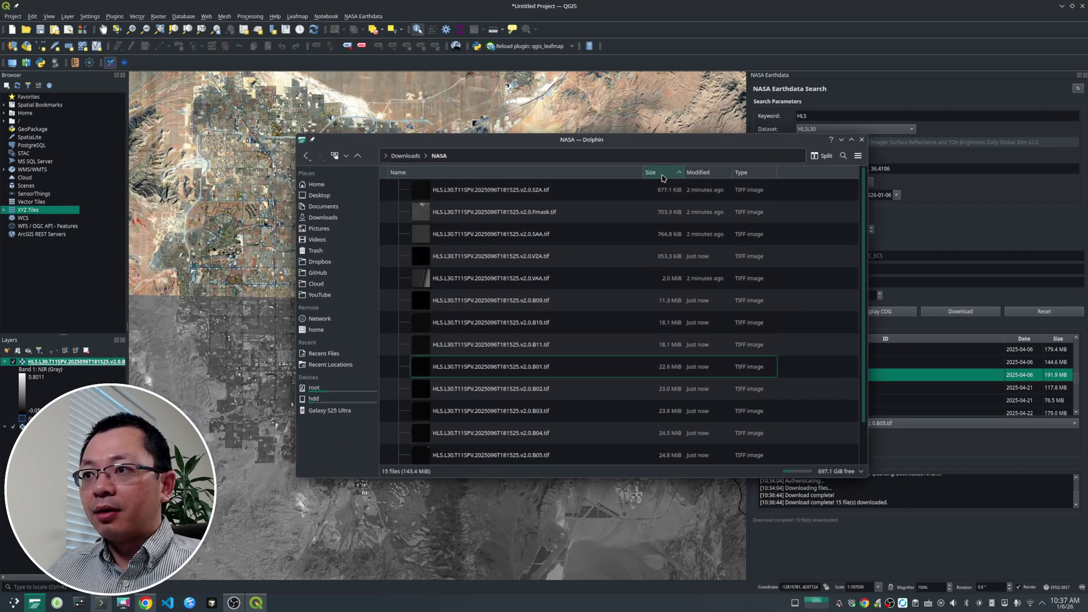
{"action": "left_click", "coordinate": [662, 174]}
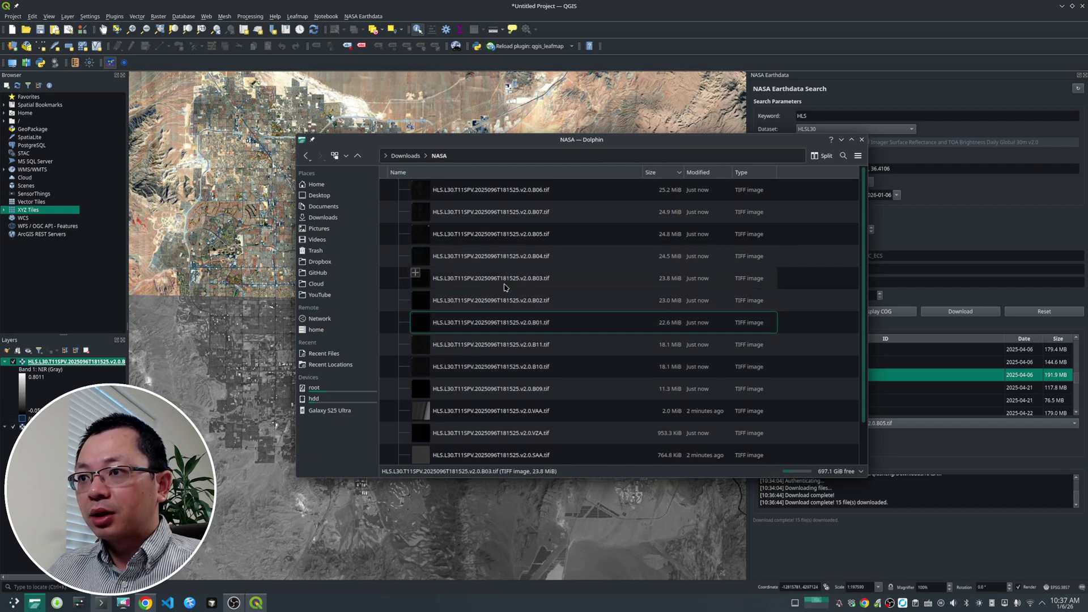
Add the downloaded HLS.L30.T11SPV.2025096T181525.v2.0.B10.tif from the NASA folder to the QGIS map
{"action": "left_click_drag", "start_coordinate": [504, 369], "coordinate": [231, 366]}
{"action": "left_click", "coordinate": [232, 315]}
{"action": "scroll", "coordinate": [369, 376], "scroll_direction": "down", "scroll_amount": 3}
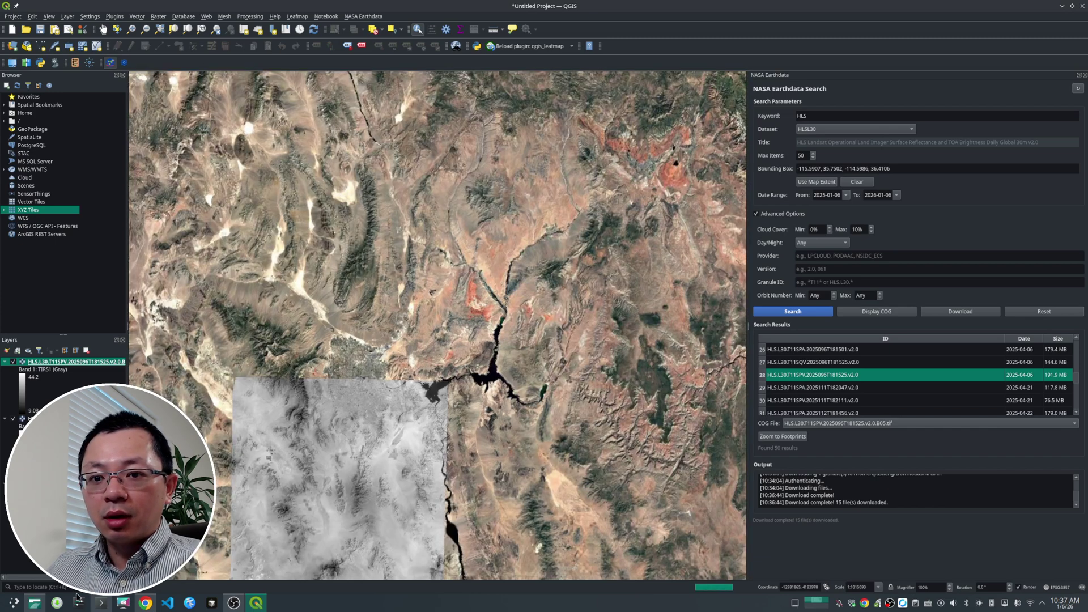
Add the downloaded B07 TIFF from the NASA folder to the map and inspect it over Las Vegas
{"action": "left_click", "coordinate": [34, 602]}
{"action": "left_click_drag", "start_coordinate": [504, 215], "coordinate": [151, 315]}
{"action": "scroll", "coordinate": [301, 532], "scroll_direction": "up", "scroll_amount": 2}
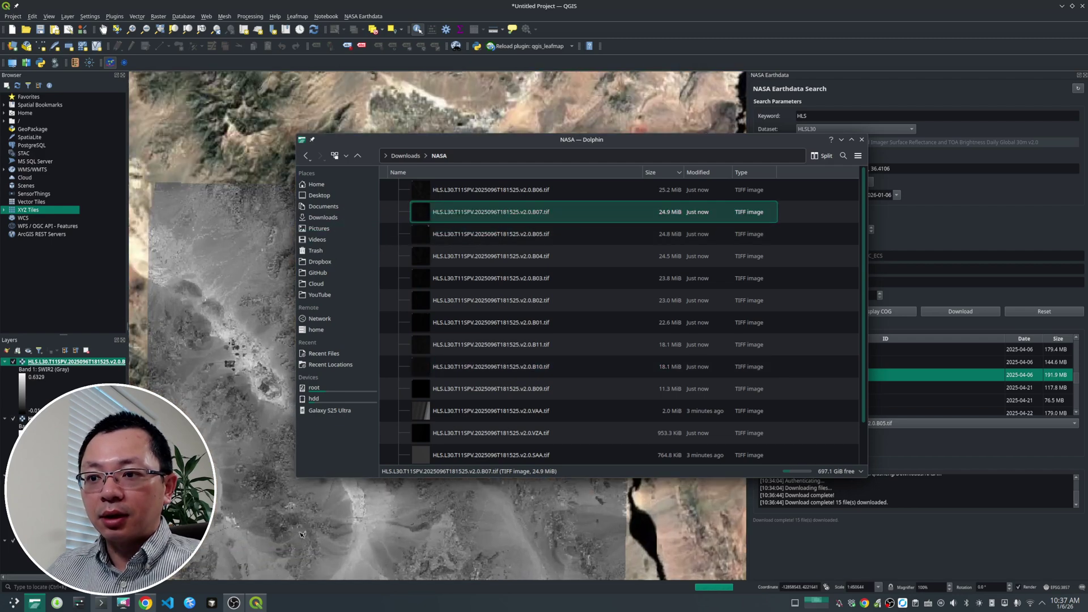
{"action": "left_click", "coordinate": [841, 140]}
{"action": "scroll", "coordinate": [395, 220], "scroll_direction": "up", "scroll_amount": 5}
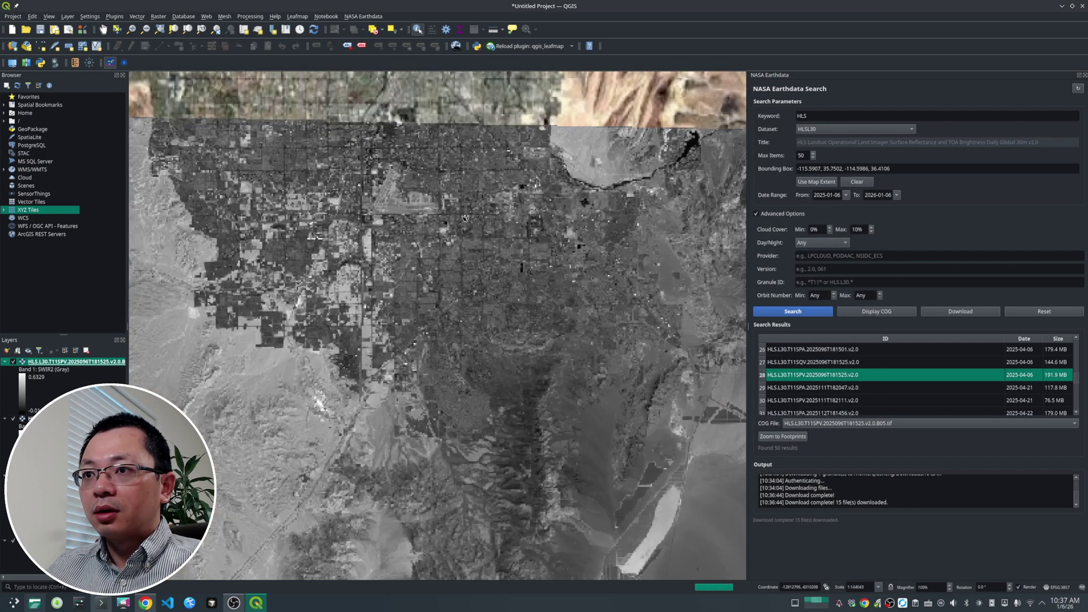
{"action": "scroll", "coordinate": [395, 220], "scroll_direction": "down", "scroll_amount": 6}
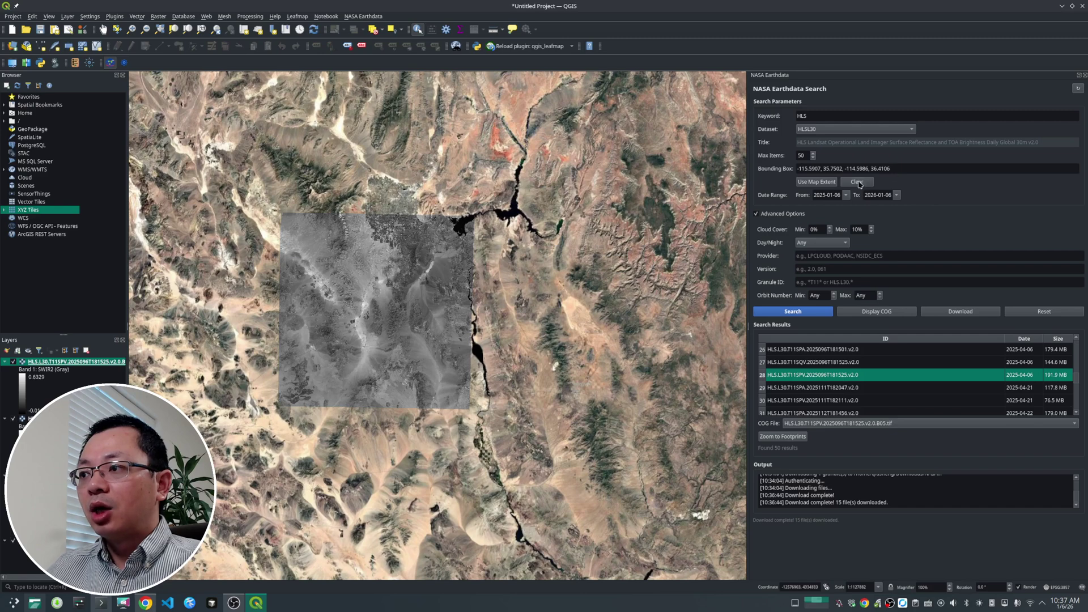
Reset the NASA Earthdata search form and filter the datasets by the keyword GEDI
{"action": "left_click", "coordinate": [1045, 313]}
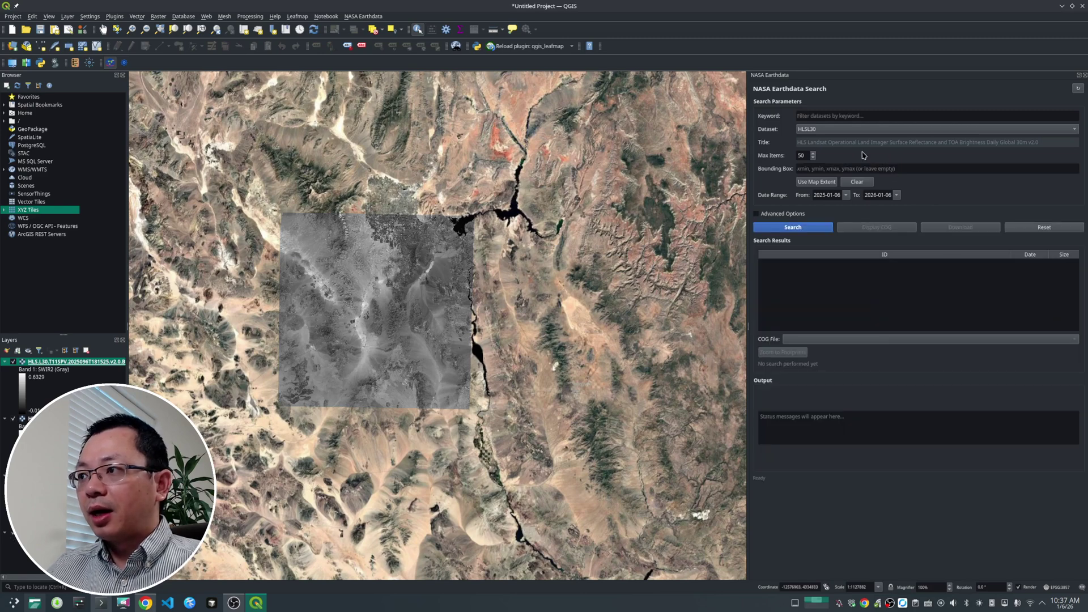
{"action": "left_click", "coordinate": [843, 113]}
{"action": "scroll", "coordinate": [410, 243], "scroll_direction": "down", "scroll_amount": 4}
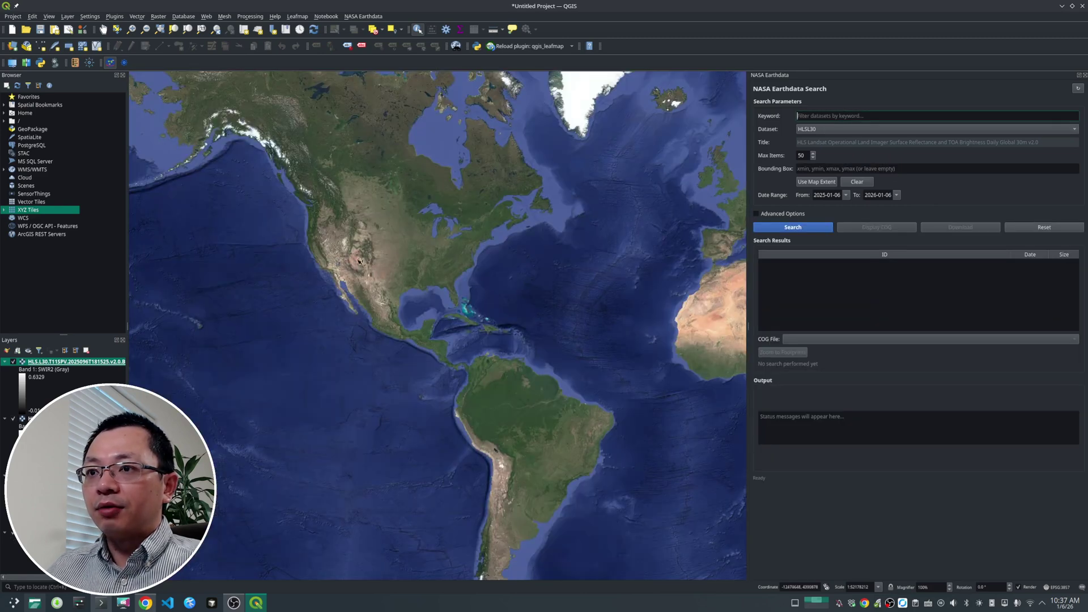
{"action": "scroll", "coordinate": [391, 207], "scroll_direction": "up", "scroll_amount": 1}
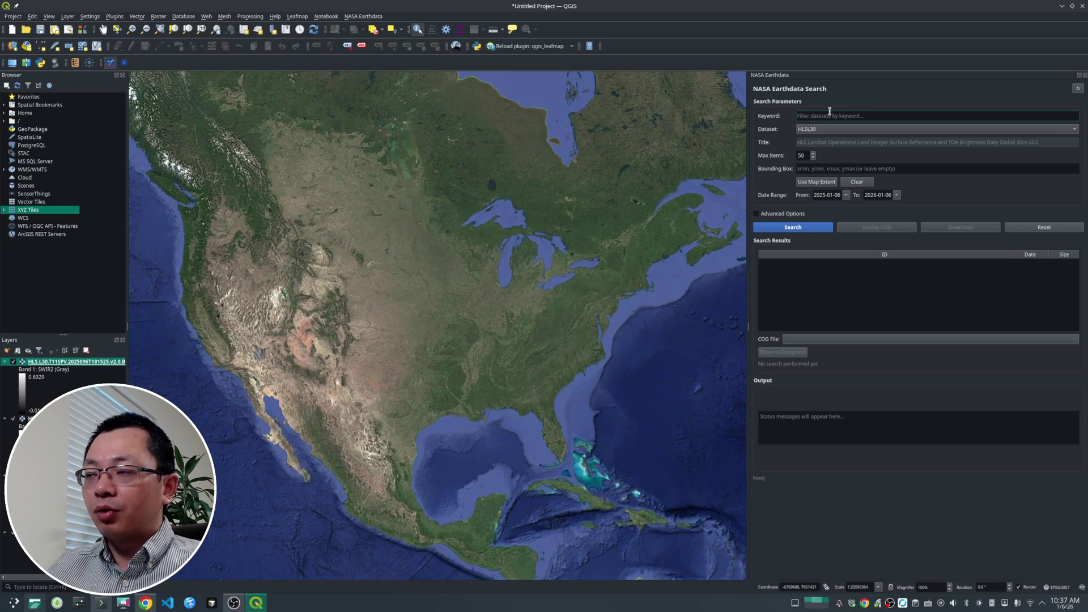
{"action": "type", "text": "ge"}
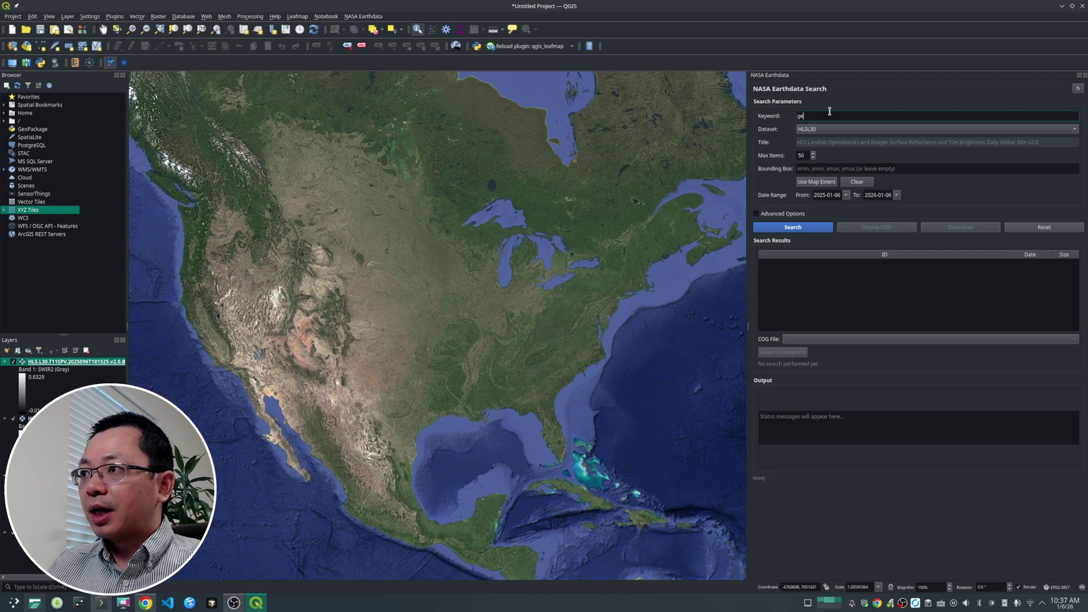
{"action": "key", "text": "BackSpace"}
{"action": "key", "text": "BackSpace"}
{"action": "type", "text": "GEDI"}
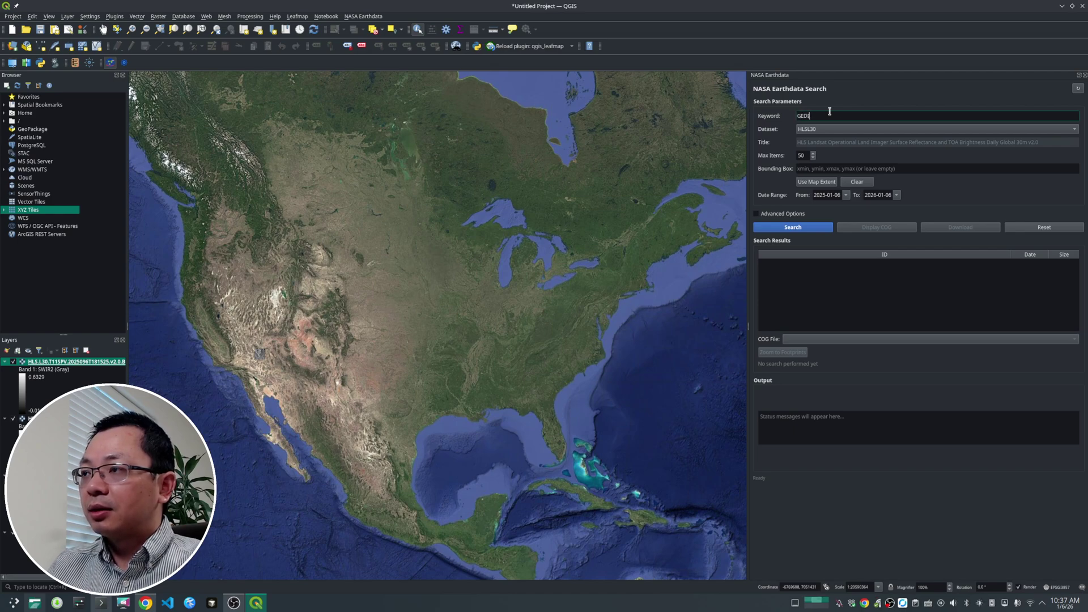
Choose the dataset GEDI_L4A_AGB_Density_V2_1_2056 and use the map extent over the western and central United States as bounding box
{"action": "left_click", "coordinate": [872, 129]}
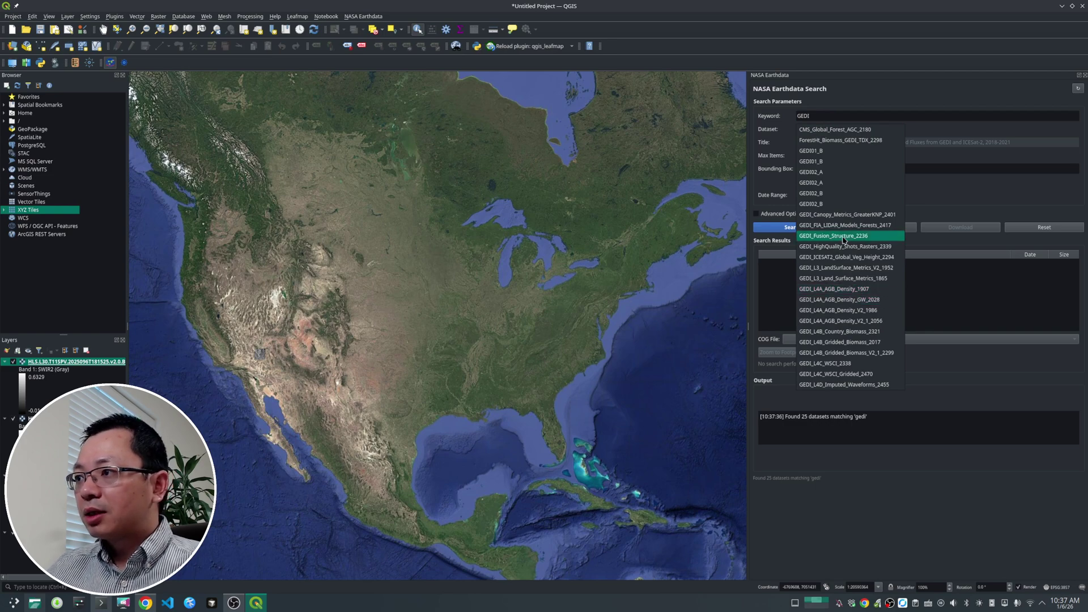
{"action": "left_click", "coordinate": [880, 322]}
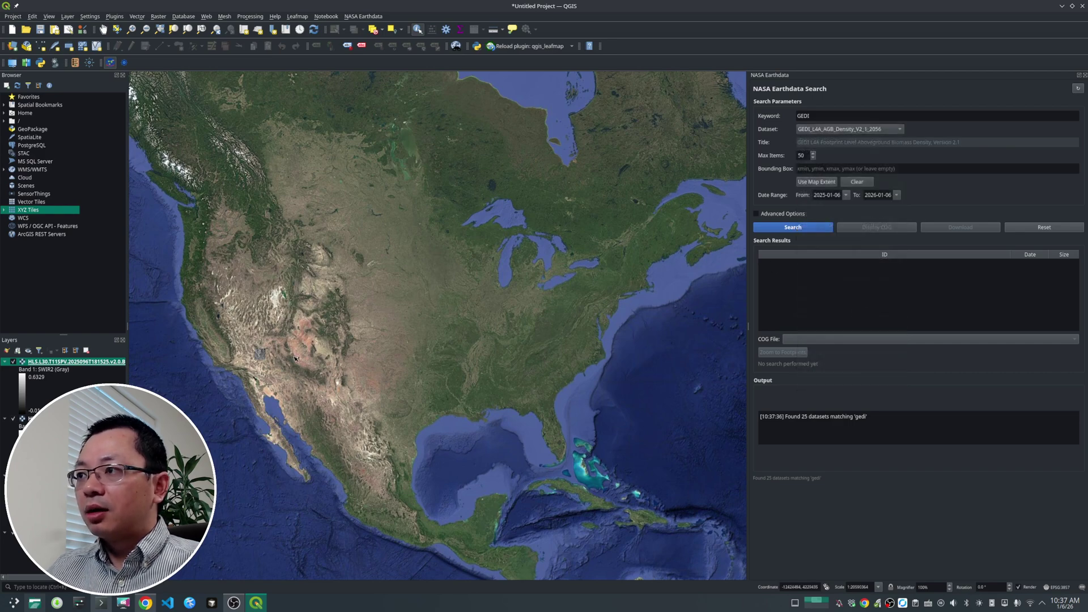
{"action": "scroll", "coordinate": [290, 355], "scroll_direction": "up", "scroll_amount": 2}
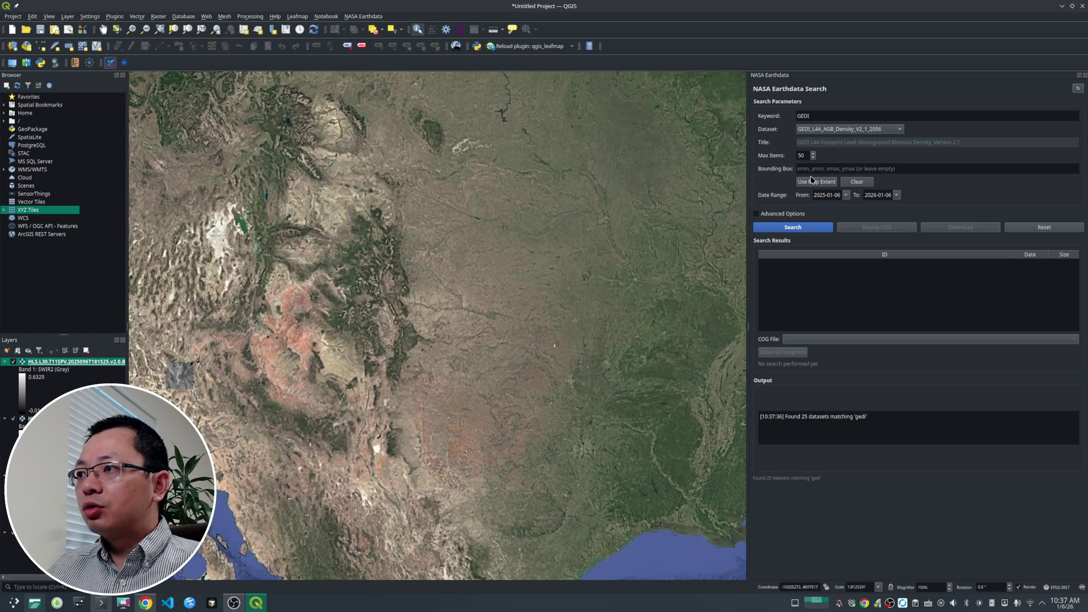
{"action": "scroll", "coordinate": [447, 244], "scroll_direction": "down", "scroll_amount": 2}
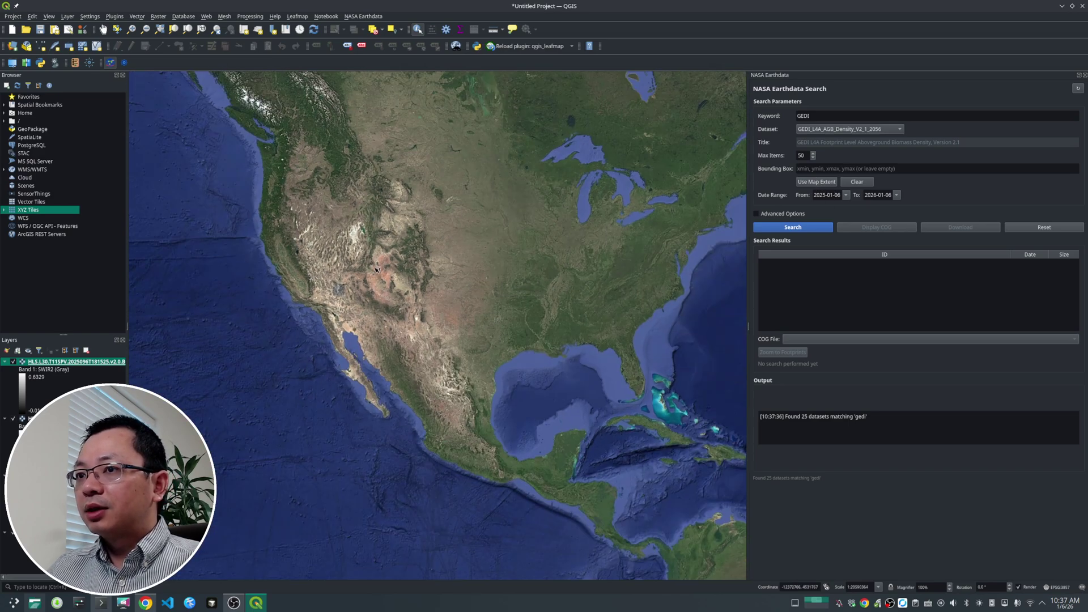
{"action": "scroll", "coordinate": [544, 248], "scroll_direction": "up", "scroll_amount": 2}
{"action": "left_click", "coordinate": [815, 182]}
Run the GEDI biomass search for the chosen map extent and date range, and review the returned granules and footprints
{"action": "left_click", "coordinate": [825, 195]}
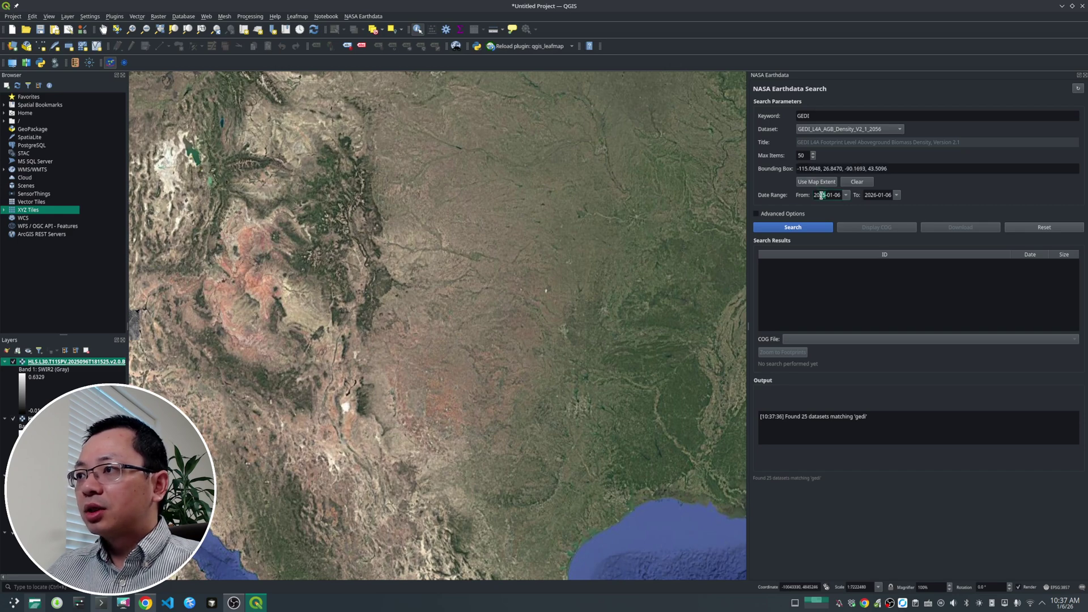
{"action": "left_click", "coordinate": [792, 232]}
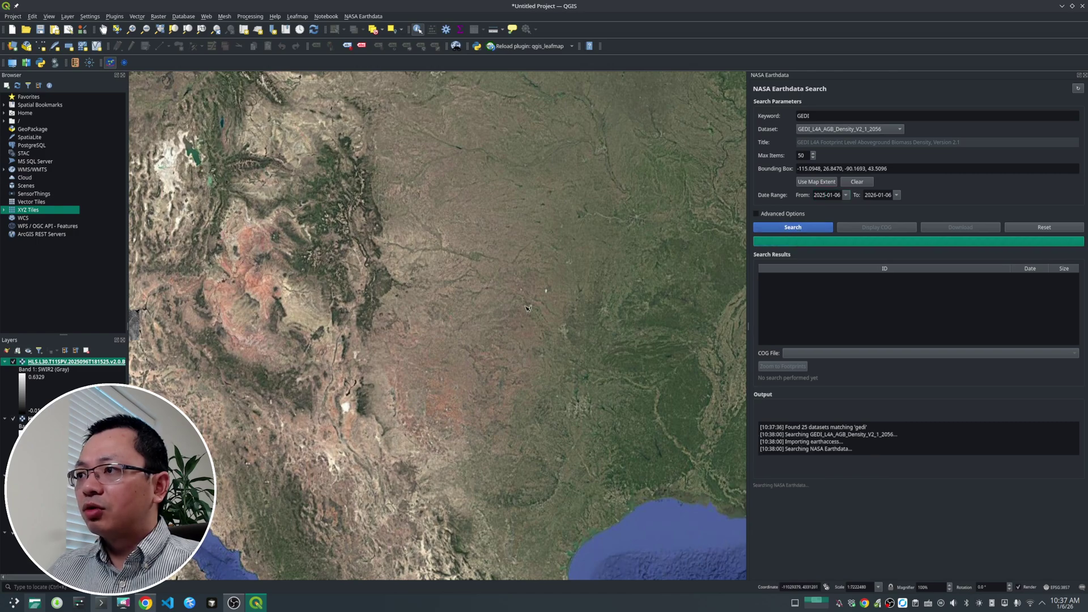
{"action": "scroll", "coordinate": [442, 286], "scroll_direction": "up", "scroll_amount": 2}
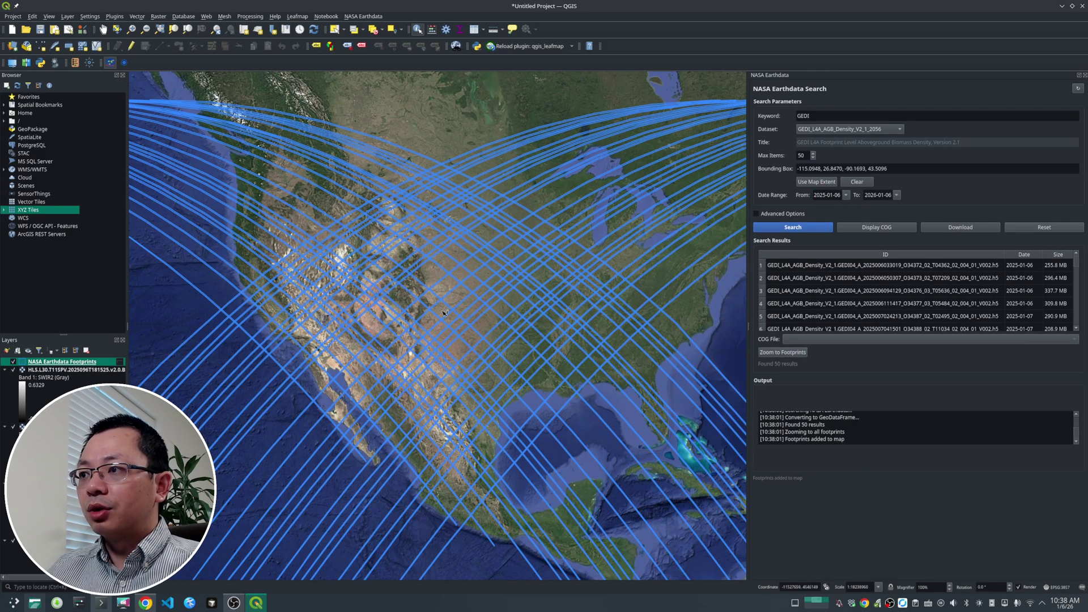
{"action": "scroll", "coordinate": [455, 318], "scroll_direction": "up", "scroll_amount": 2}
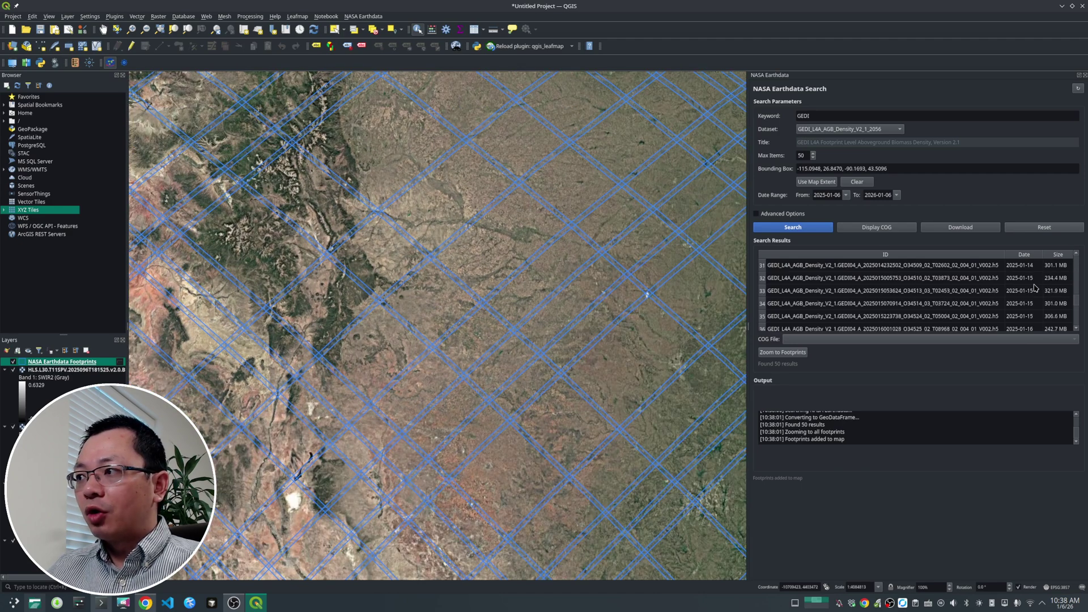
{"action": "scroll", "coordinate": [1036, 288], "scroll_direction": "down", "scroll_amount": 15}
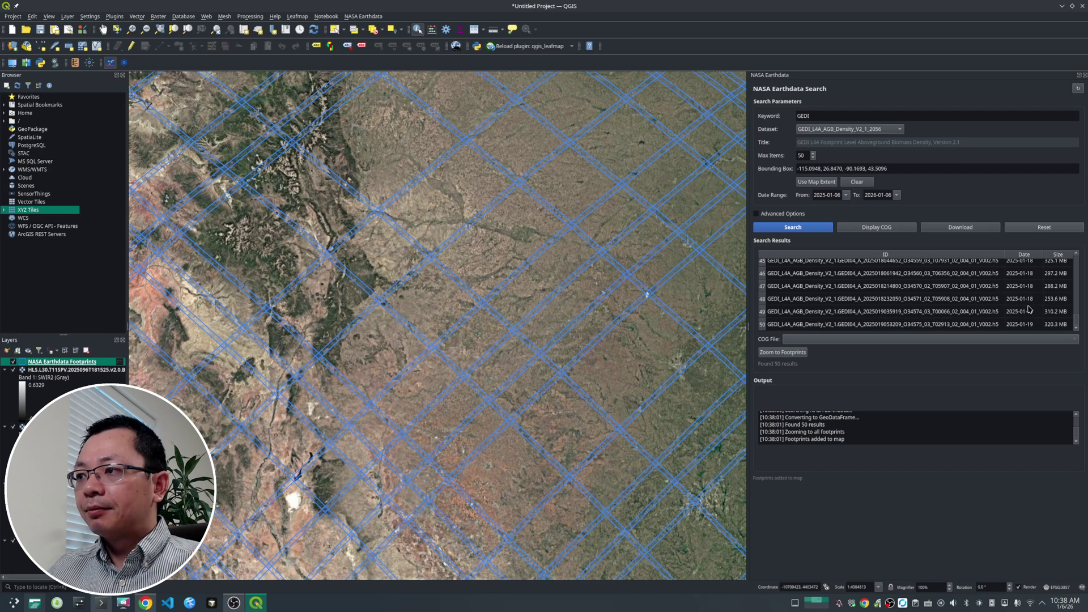
{"action": "scroll", "coordinate": [1029, 309], "scroll_direction": "up", "scroll_amount": 15}
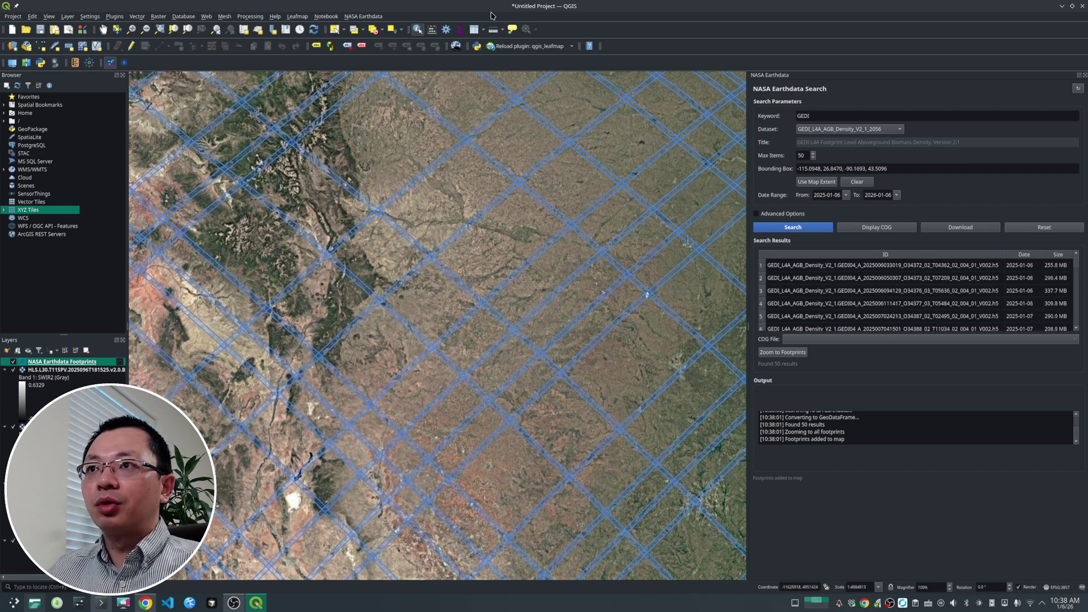
Identify a GEDI footprint over the western United States and examine its native ID, provider, format and acquisition dates
{"action": "left_click", "coordinate": [415, 29]}
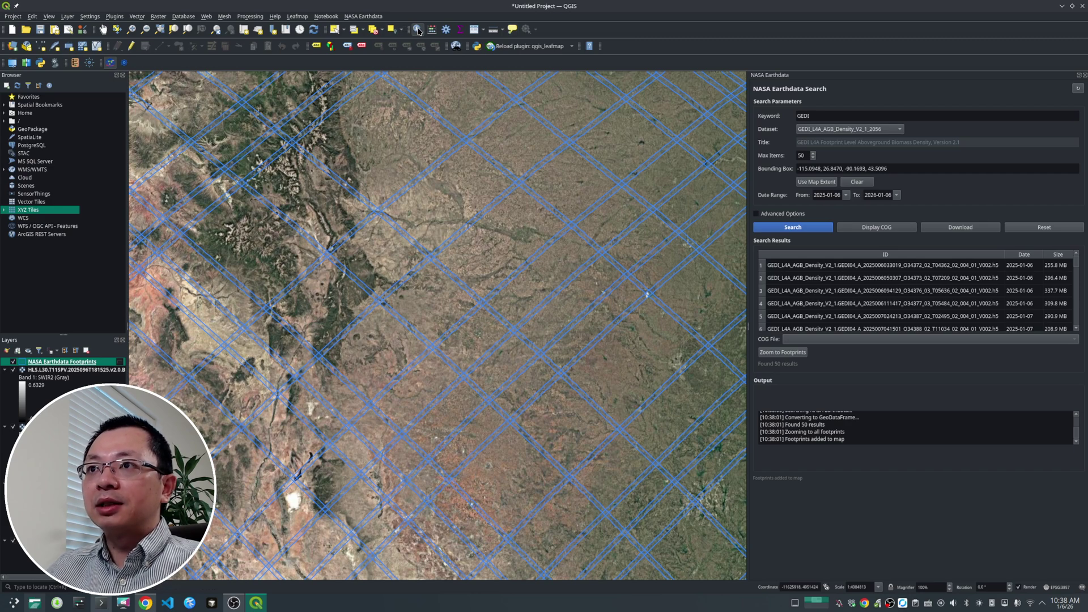
{"action": "left_click", "coordinate": [390, 204]}
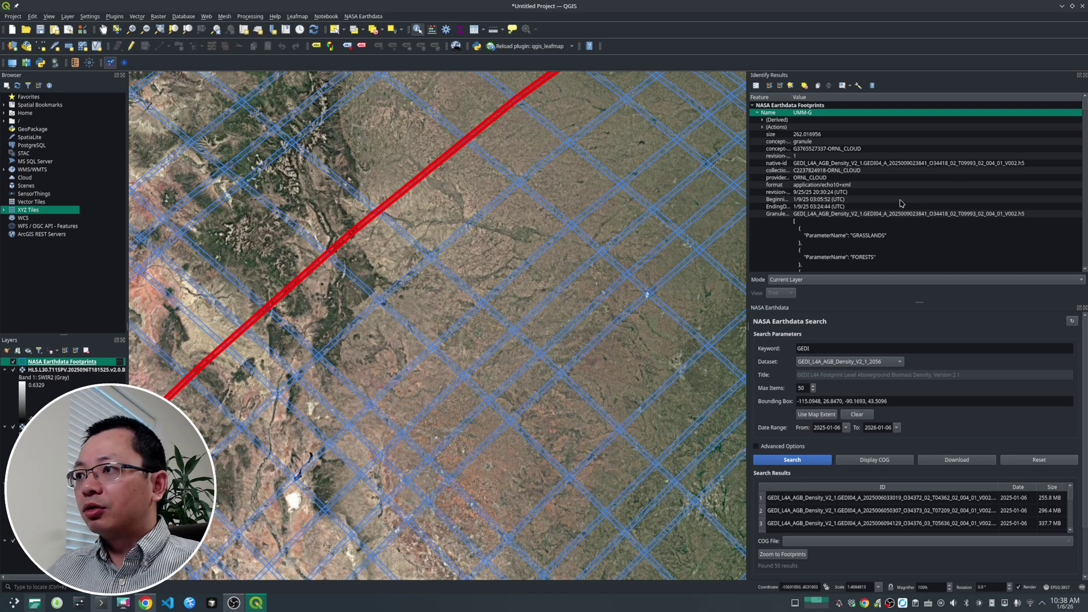
{"action": "scroll", "coordinate": [879, 175], "scroll_direction": "down", "scroll_amount": 10}
{"action": "scroll", "coordinate": [887, 181], "scroll_direction": "up", "scroll_amount": 10}
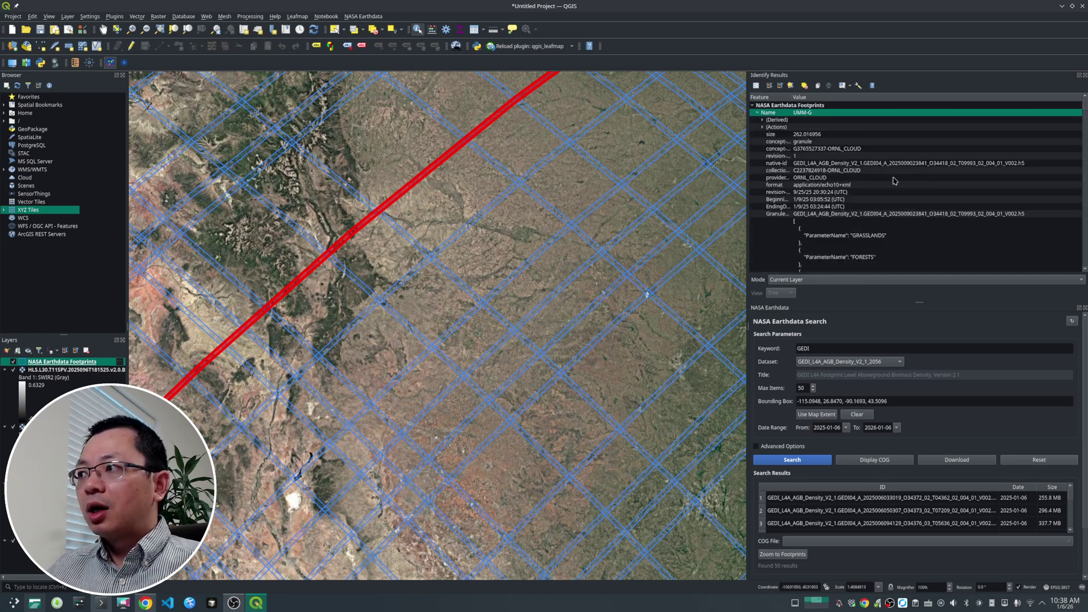
{"action": "left_click", "coordinate": [805, 207]}
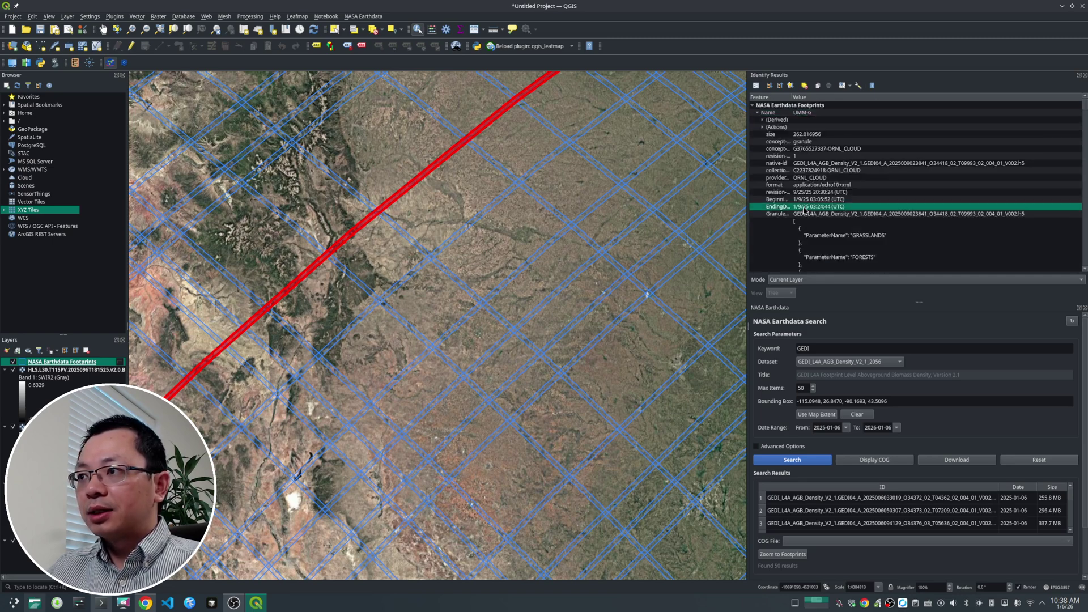
{"action": "left_click", "coordinate": [807, 192]}
{"action": "left_click", "coordinate": [818, 186]}
{"action": "left_click", "coordinate": [822, 164]}
{"action": "left_click", "coordinate": [818, 177]}
{"action": "left_click", "coordinate": [817, 165]}
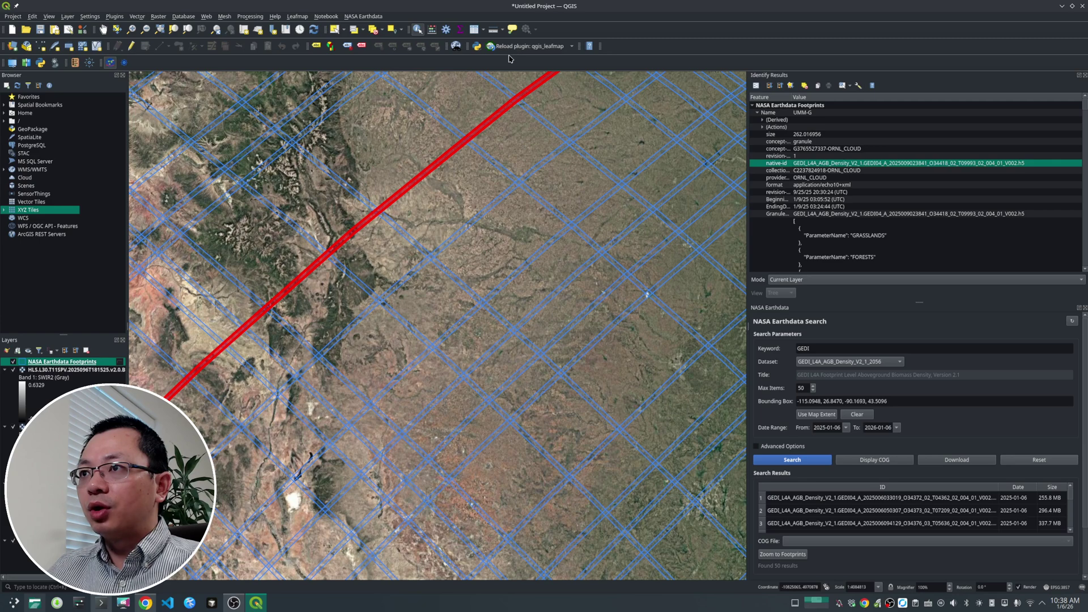
View the identified footprint's full track across the continent, clear the identification and close its results
{"action": "scroll", "coordinate": [469, 231], "scroll_direction": "down", "scroll_amount": 3}
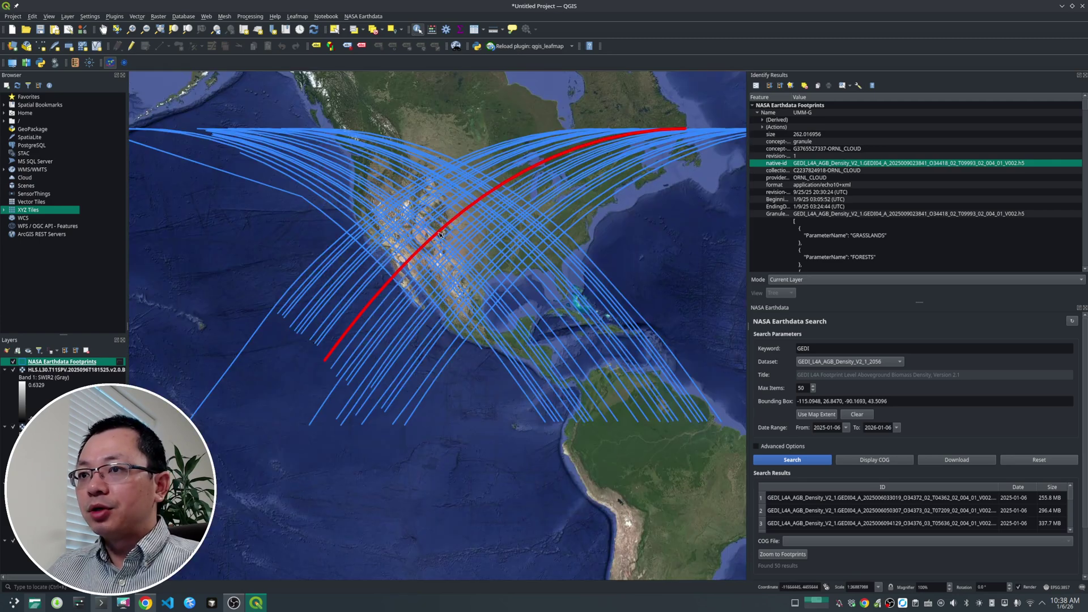
{"action": "left_click", "coordinate": [375, 290]}
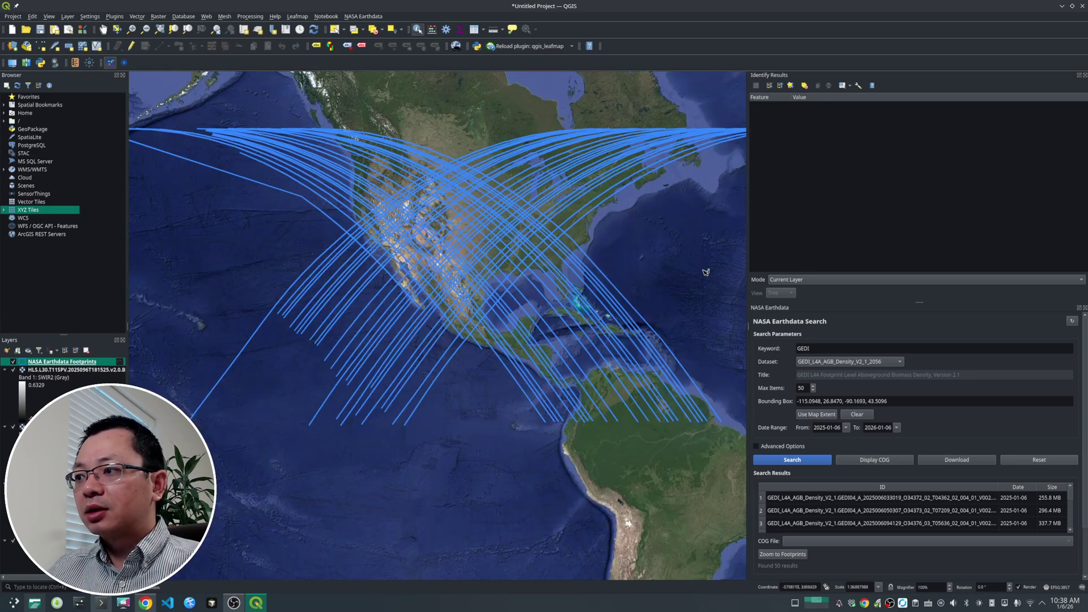
{"action": "scroll", "coordinate": [703, 270], "scroll_direction": "up", "scroll_amount": 2}
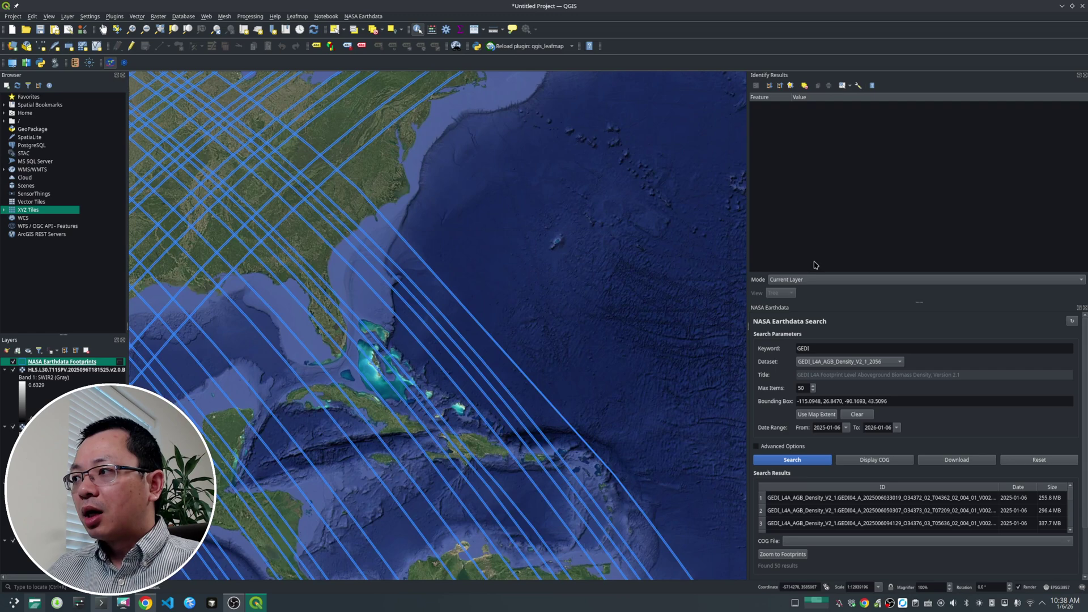
{"action": "left_click", "coordinate": [1085, 76]}
{"action": "scroll", "coordinate": [448, 280], "scroll_direction": "down", "scroll_amount": 3}
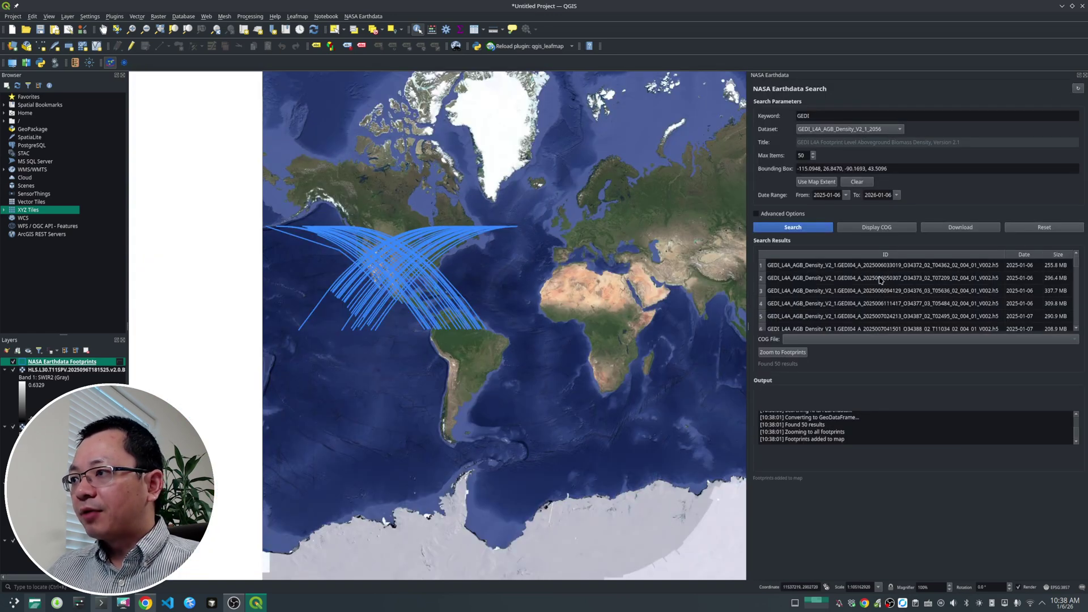
Select the fourth granule in the search results and zoom to its footprint
{"action": "left_click", "coordinate": [844, 301]}
{"action": "left_click", "coordinate": [842, 281]}
{"action": "left_click", "coordinate": [848, 308]}
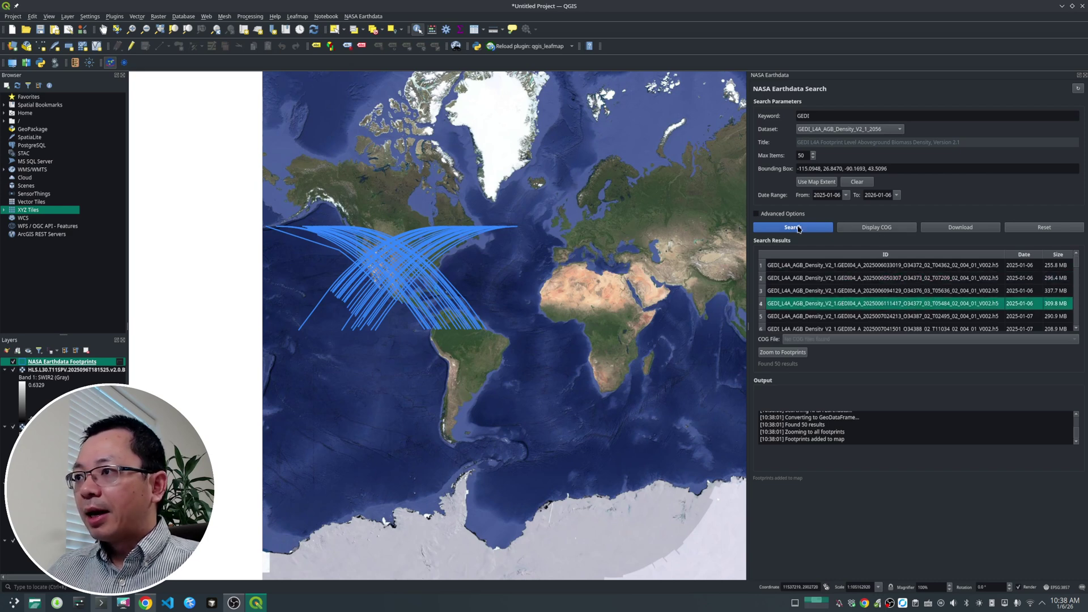
{"action": "left_click", "coordinate": [793, 353]}
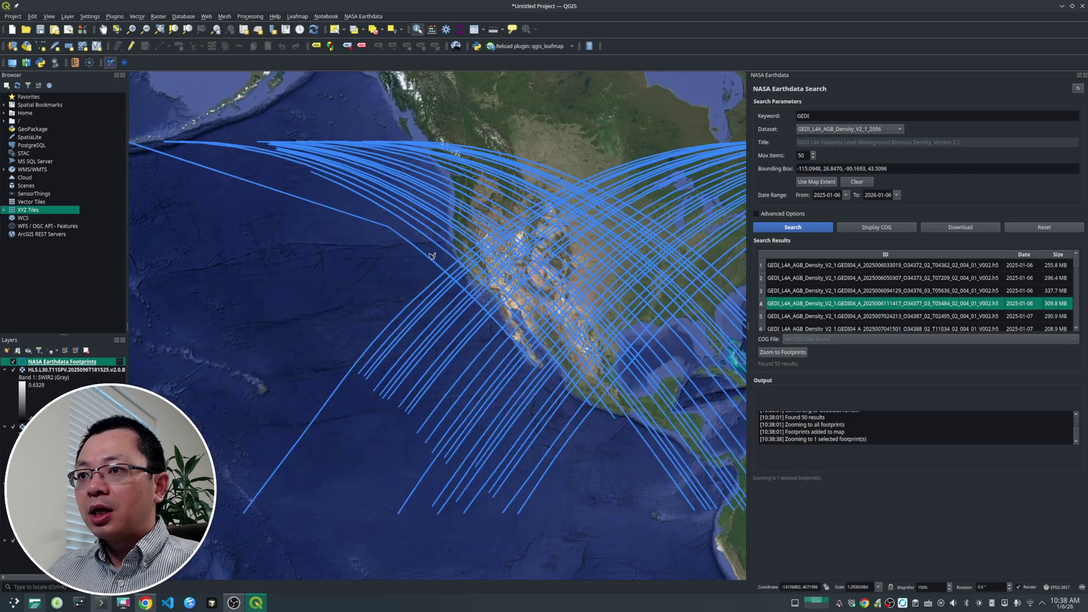
Identify a footprint crossing the southwestern United States, view its attributes and close the identify results
{"action": "scroll", "coordinate": [540, 285], "scroll_direction": "up", "scroll_amount": 2}
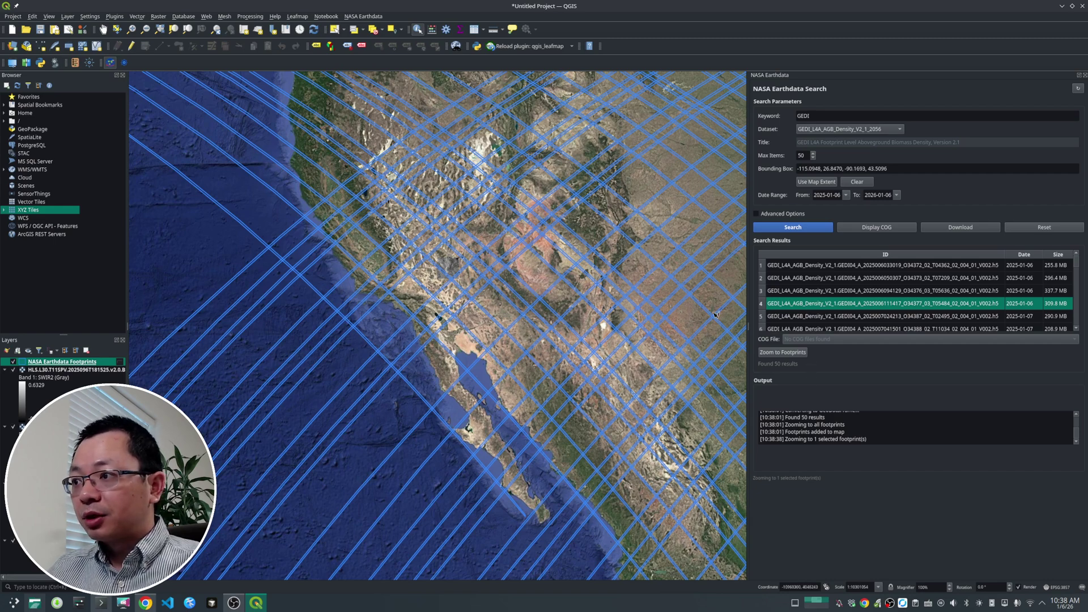
{"action": "left_click", "coordinate": [536, 293]}
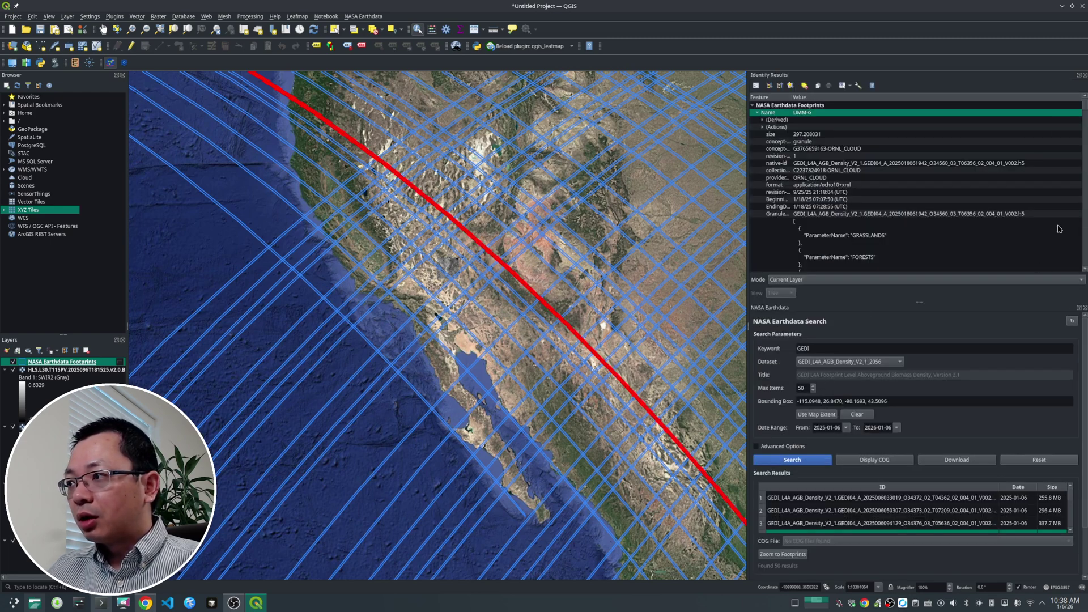
{"action": "left_click", "coordinate": [1085, 75]}
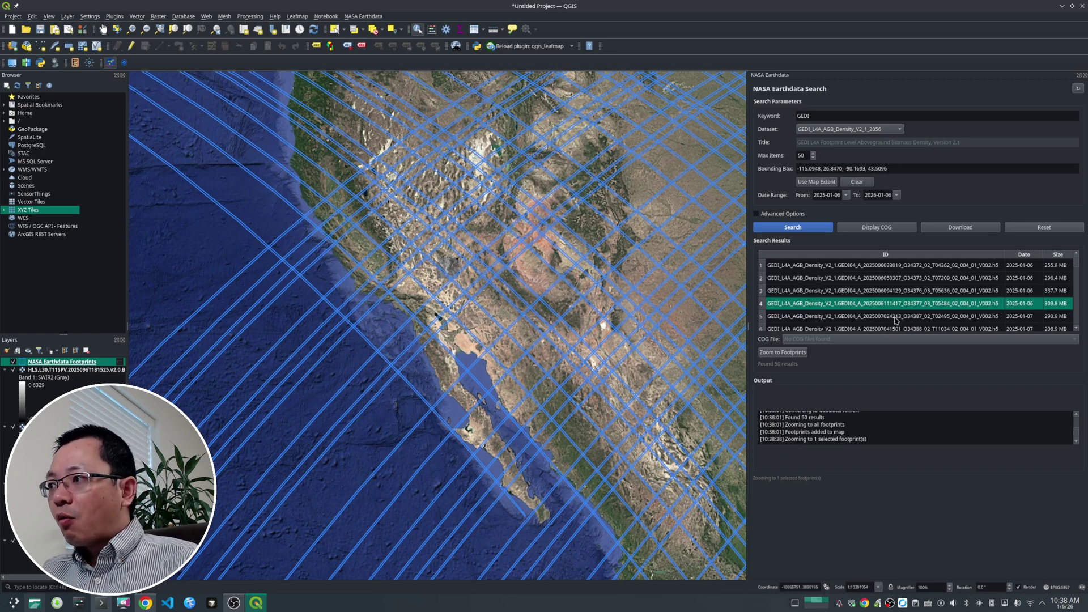
Select the second granule in the search results and open its download confirmation, dismissing it without downloading
{"action": "left_click", "coordinate": [859, 282]}
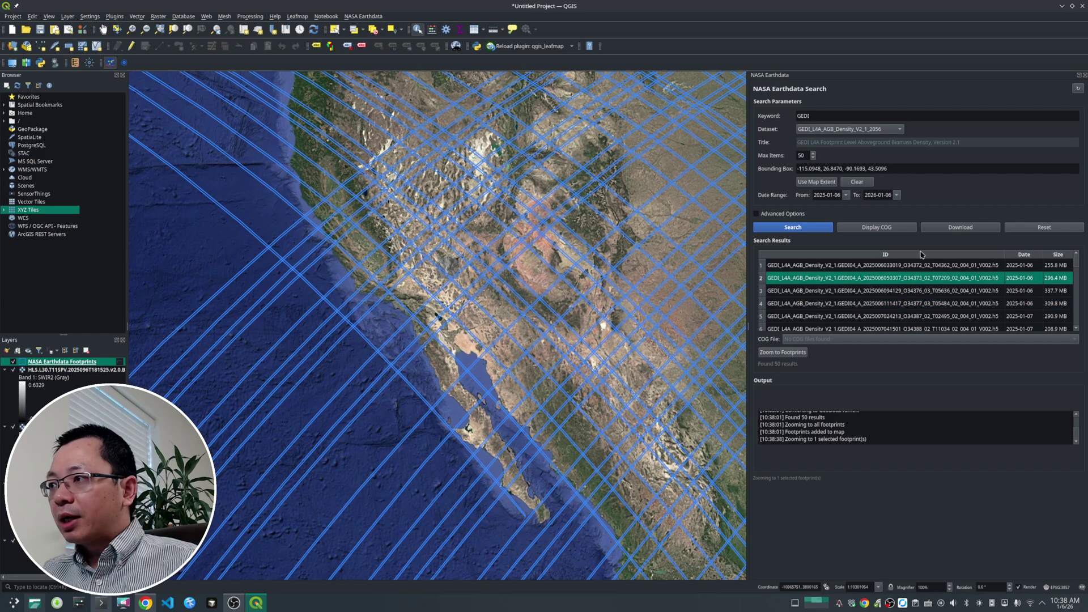
{"action": "left_click", "coordinate": [970, 232]}
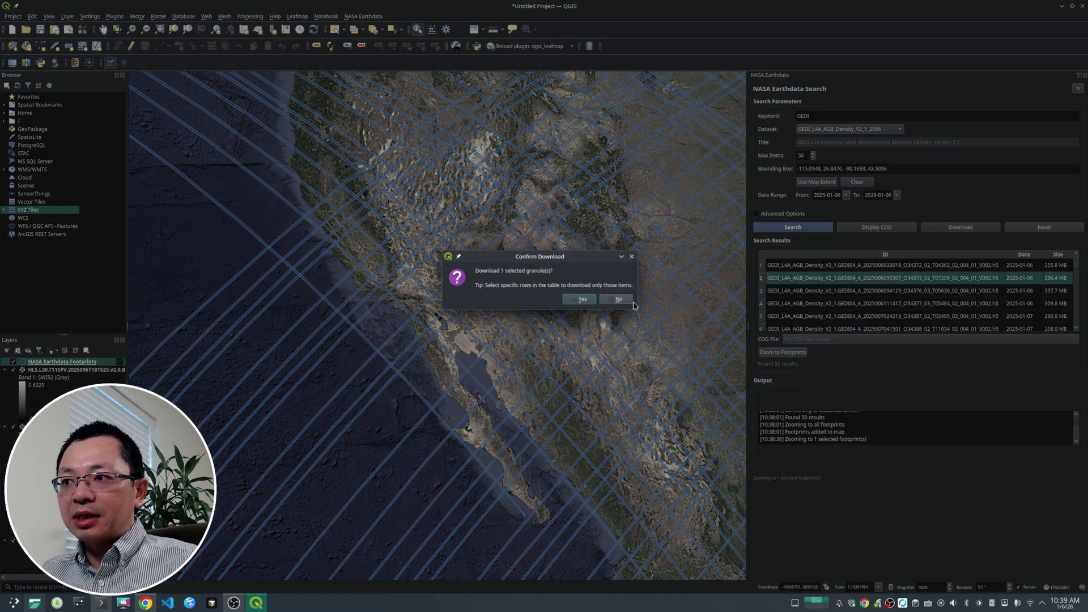
{"action": "left_click", "coordinate": [632, 256]}
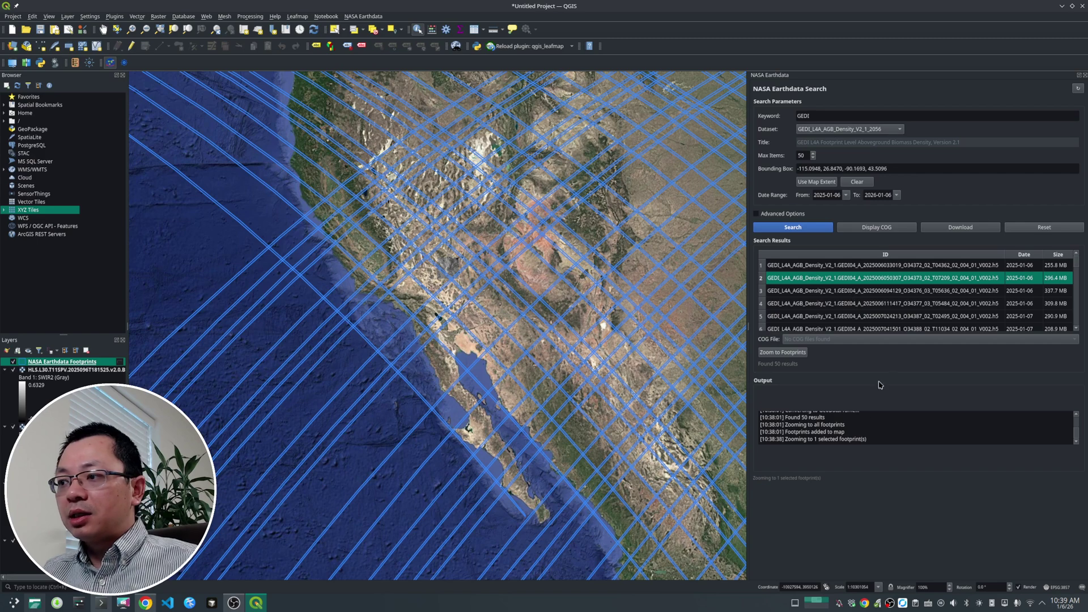
Look through the list of available GEDI datasets, keeping GEDI_L4A_AGB_Density_V2_1_2056 selected
{"action": "scroll", "coordinate": [327, 307], "scroll_direction": "down", "scroll_amount": 3}
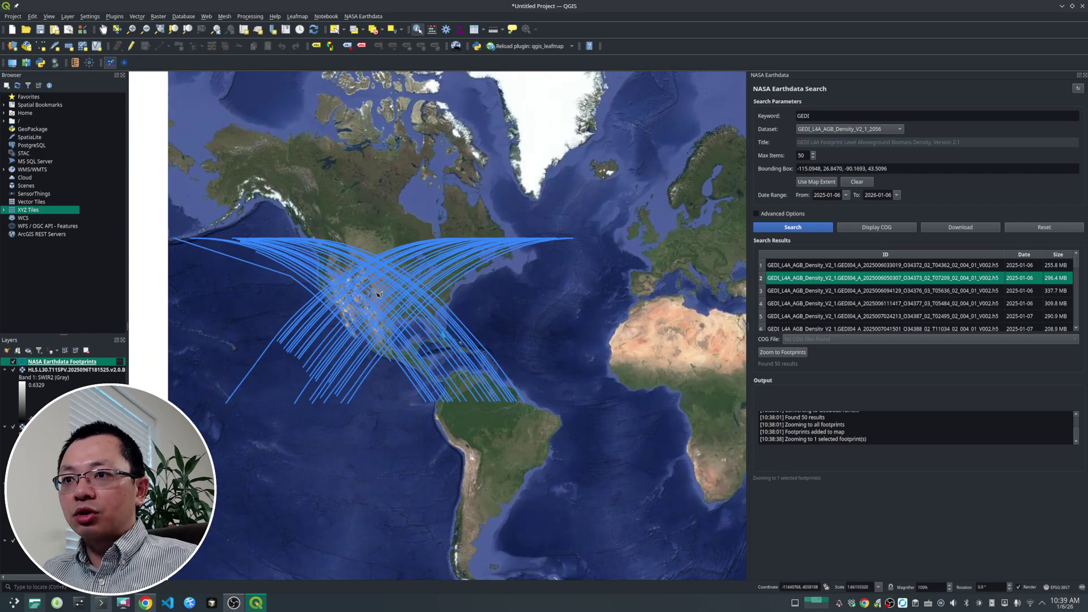
{"action": "scroll", "coordinate": [372, 296], "scroll_direction": "up", "scroll_amount": 3}
{"action": "left_click", "coordinate": [893, 134]}
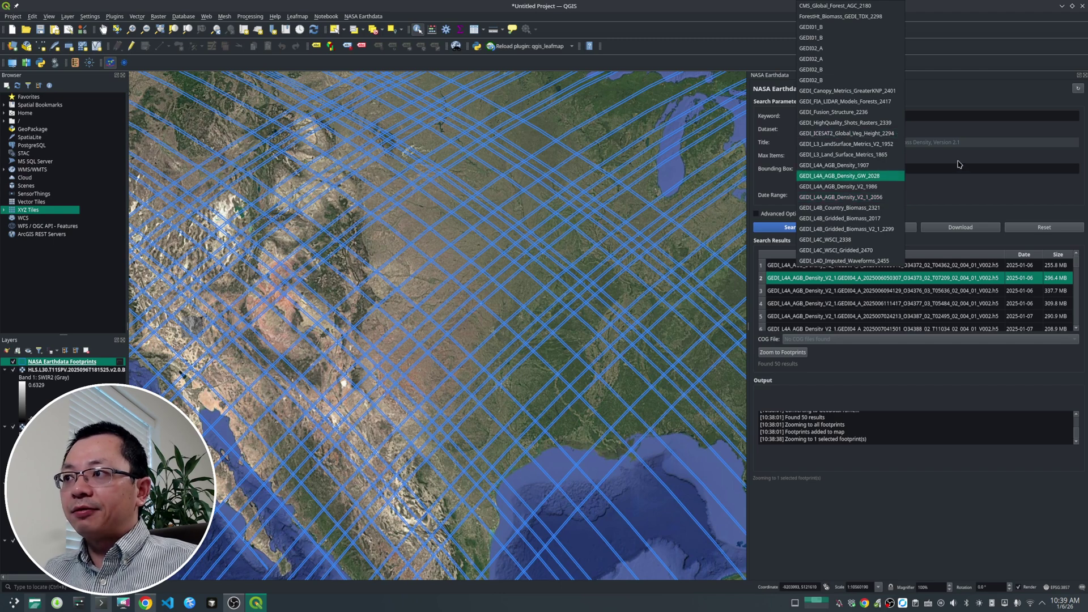
{"action": "left_click", "coordinate": [961, 194]}
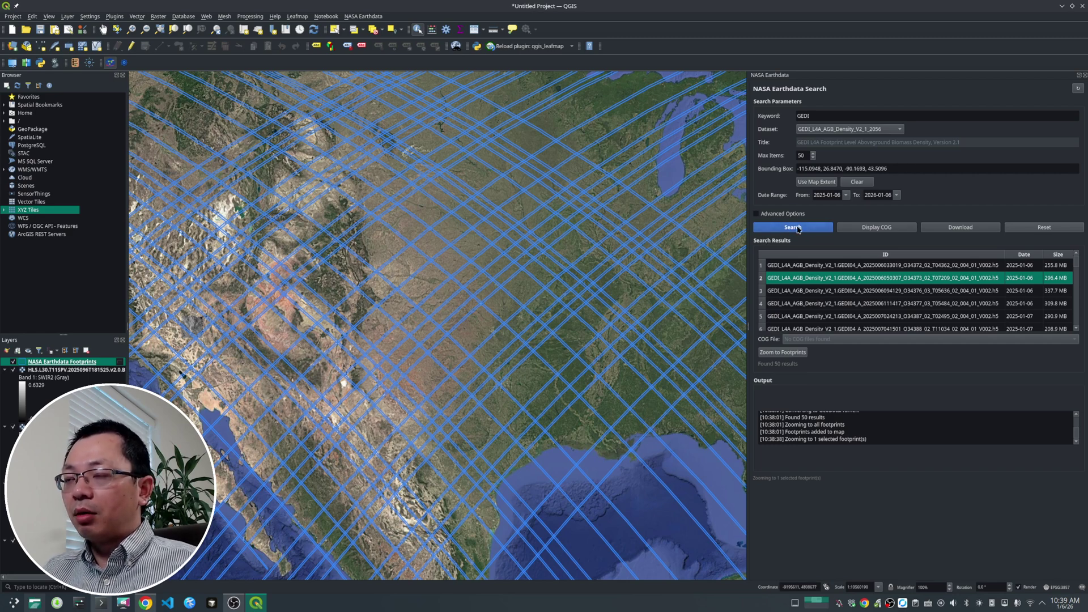
Identify the footprints at a track crossing in the central United States and widen the attribute name column
{"action": "scroll", "coordinate": [632, 230], "scroll_direction": "up", "scroll_amount": 3}
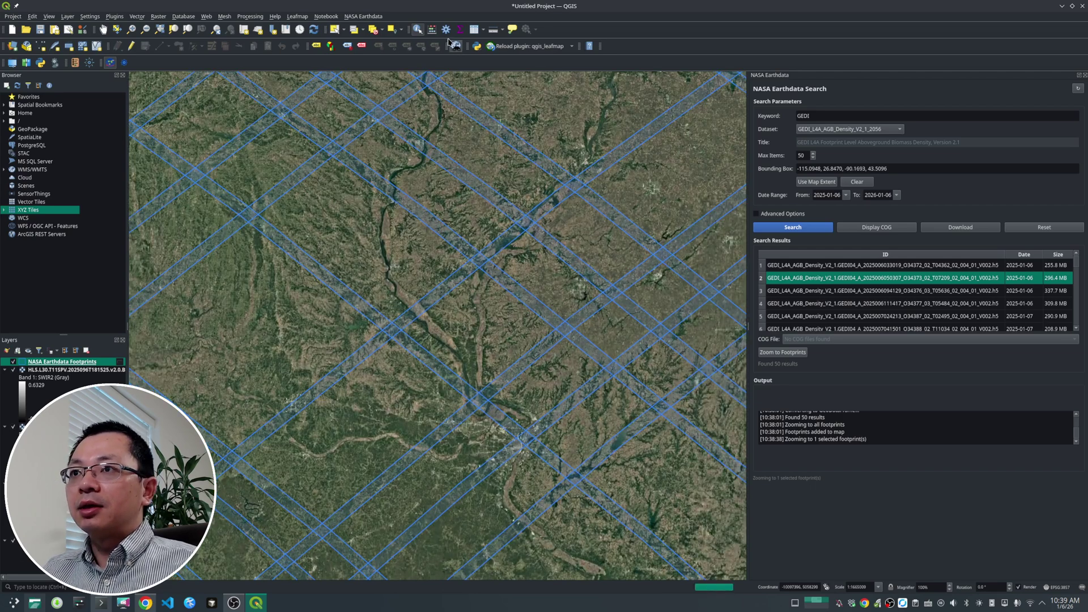
{"action": "left_click", "coordinate": [519, 232]}
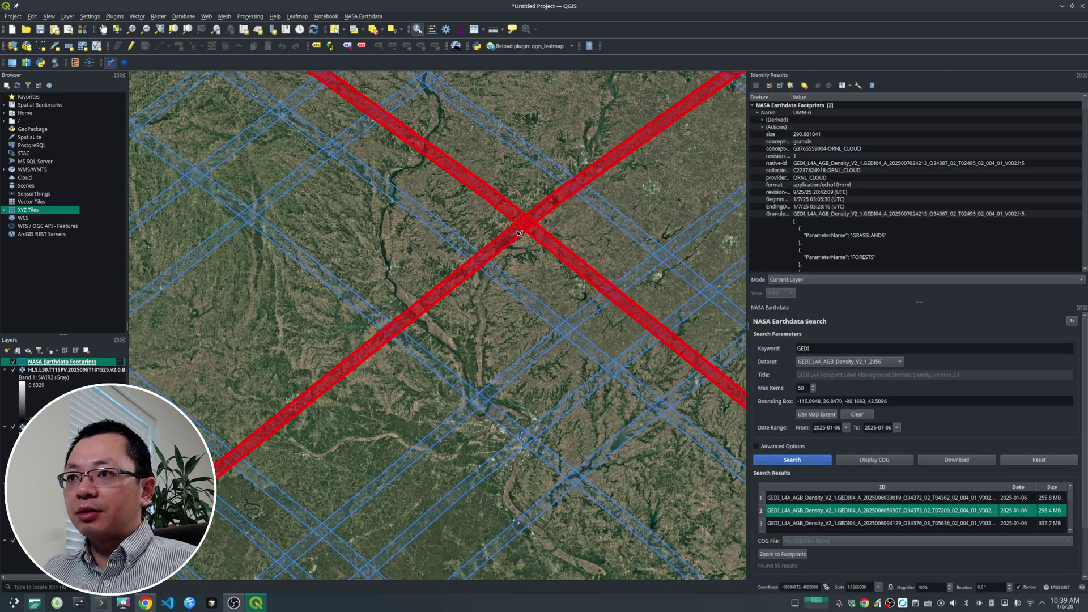
{"action": "left_click_drag", "start_coordinate": [791, 97], "coordinate": [820, 100]}
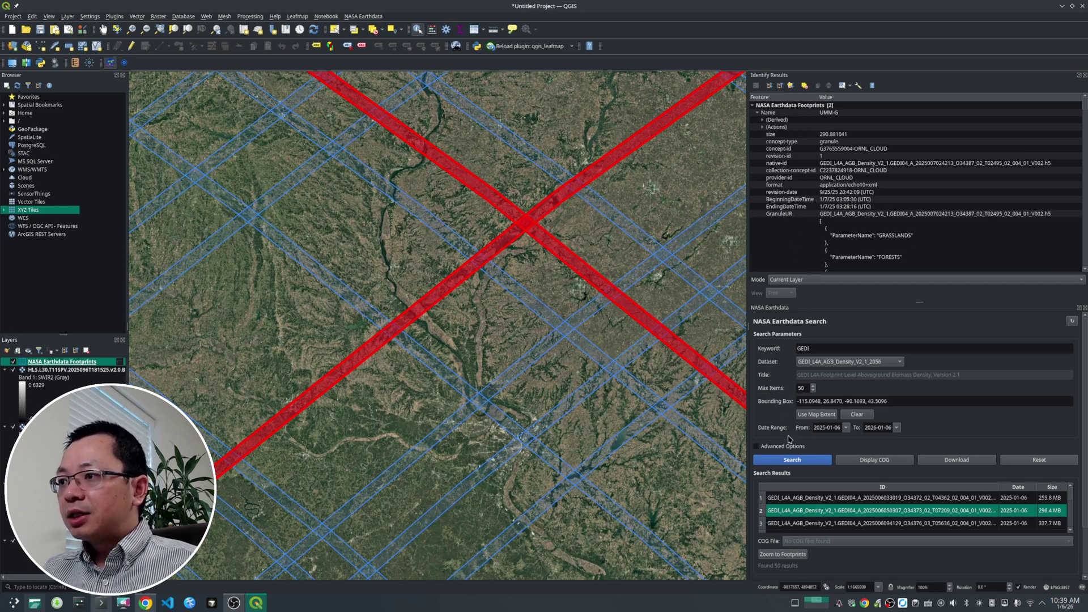
Enable the advanced search options and check the identified footprint's provider ID against the provider filter
{"action": "left_click", "coordinate": [758, 447]}
{"action": "scroll", "coordinate": [778, 405], "scroll_direction": "down", "scroll_amount": 2}
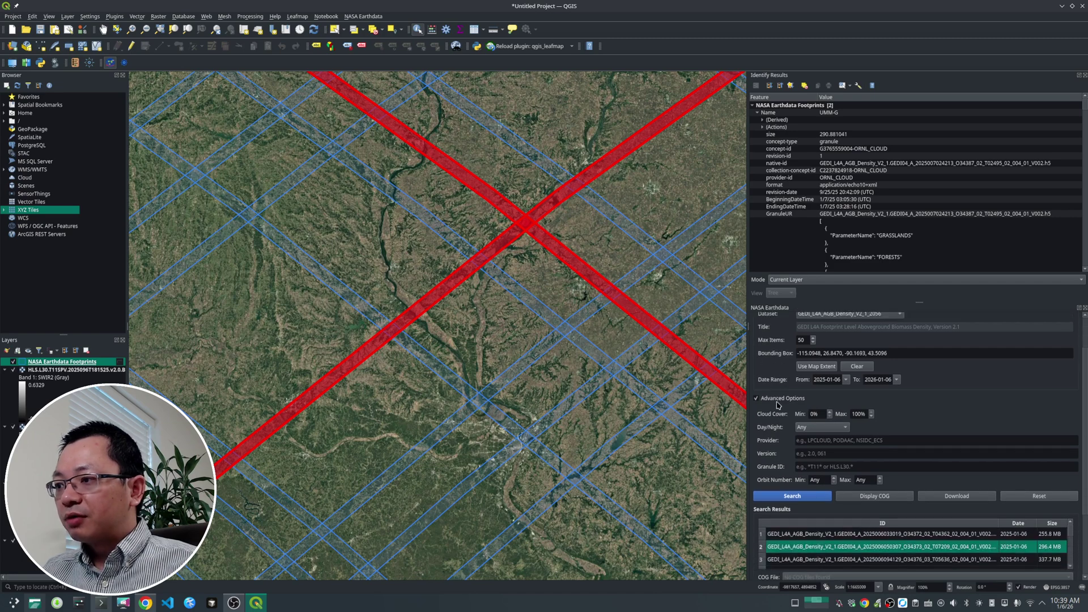
{"action": "left_click", "coordinate": [807, 440]}
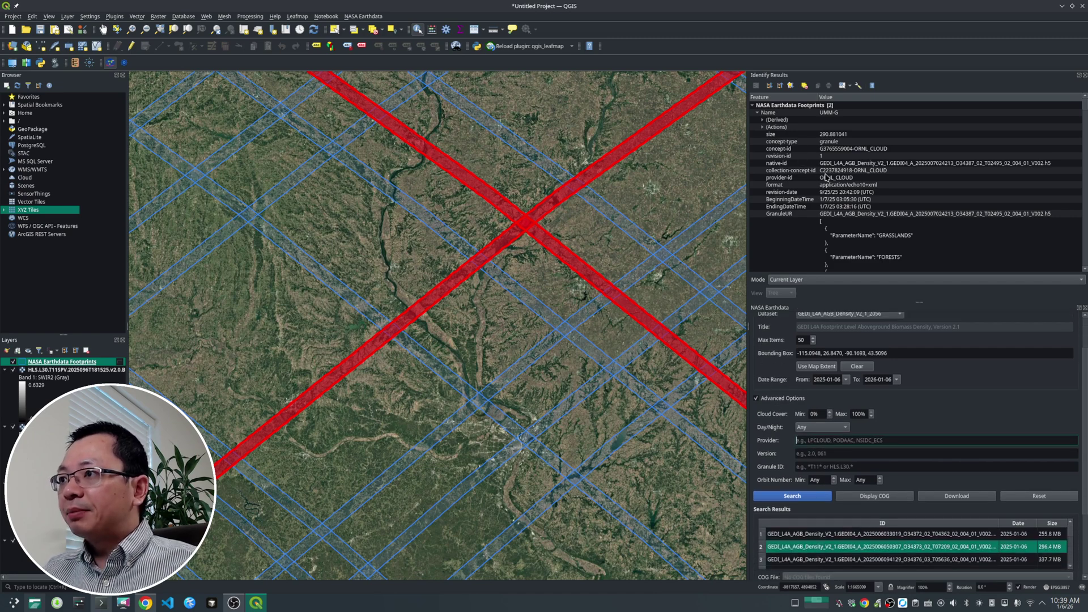
{"action": "left_click", "coordinate": [827, 143]}
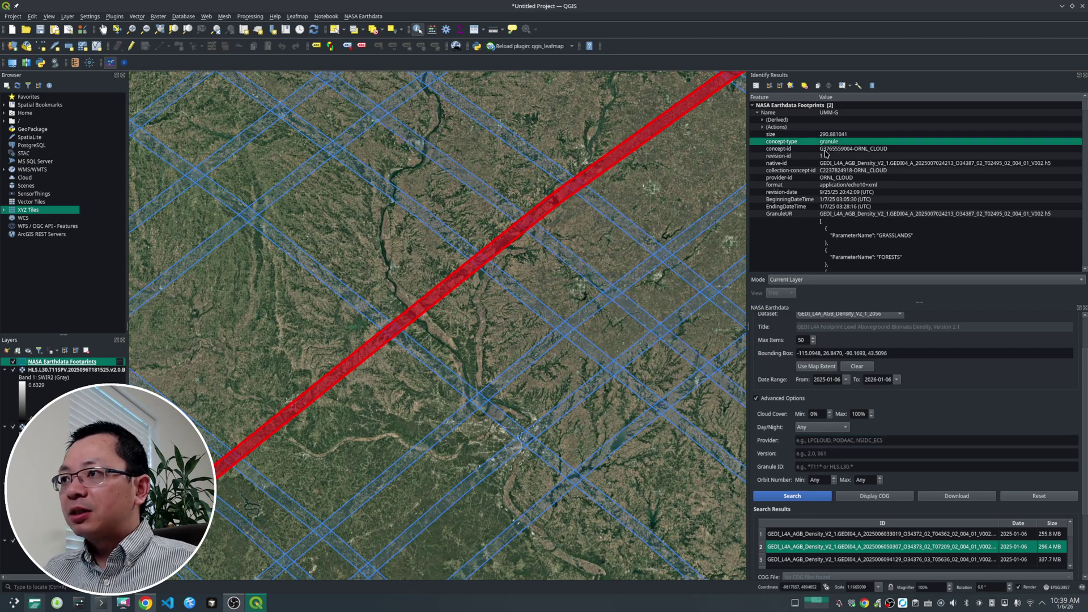
{"action": "left_click", "coordinate": [831, 186]}
{"action": "left_click", "coordinate": [832, 179]}
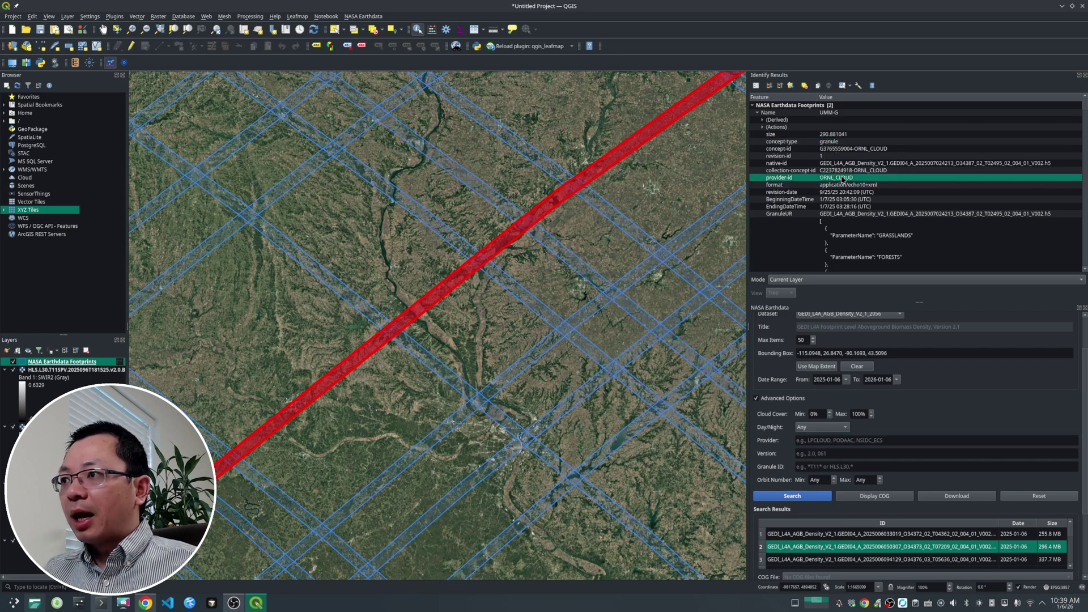
{"action": "left_click", "coordinate": [818, 442]}
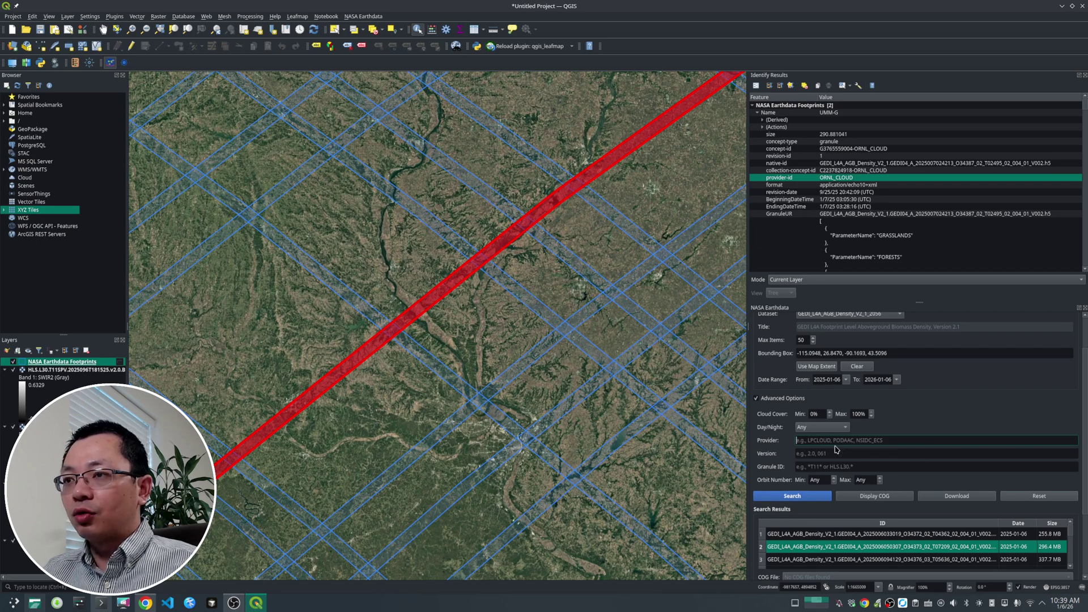
Clear the identified footprint, close the identify results and view the GEDI tracks across the whole search area
{"action": "left_click", "coordinate": [464, 322]}
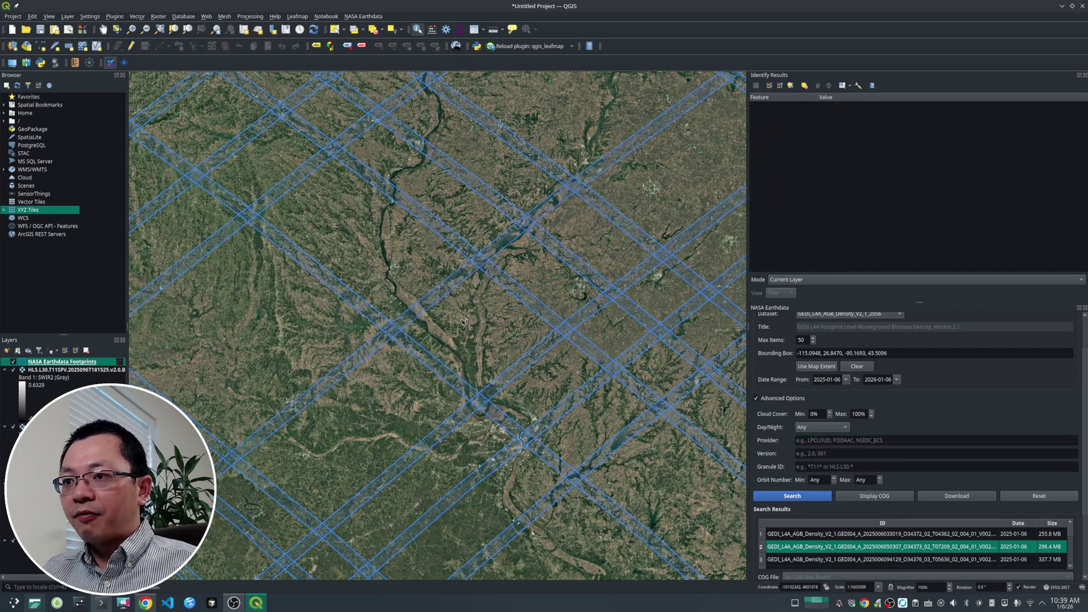
{"action": "left_click", "coordinate": [1085, 75]}
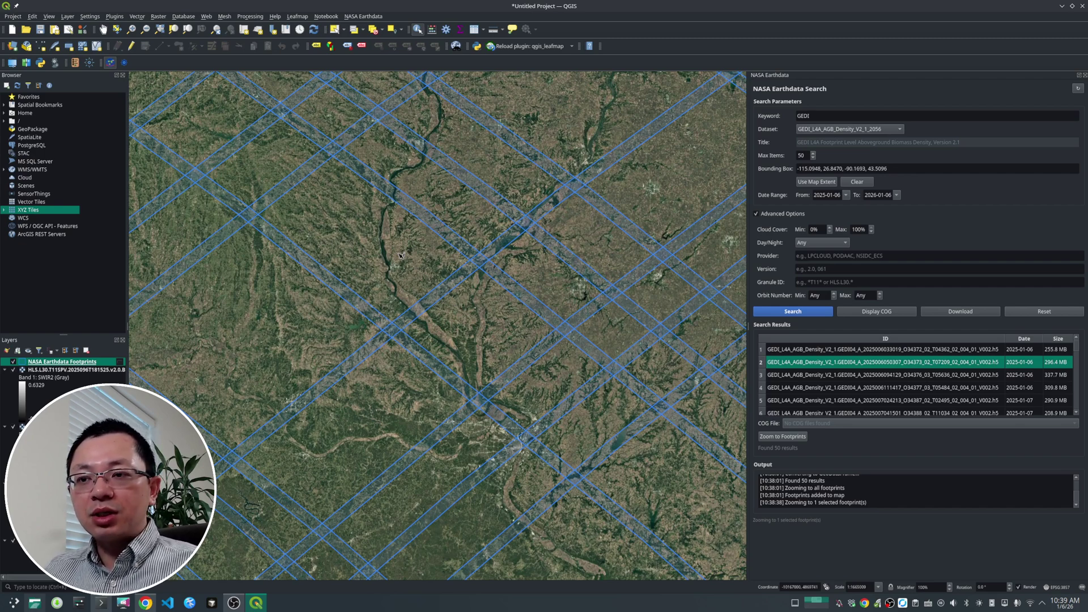
{"action": "scroll", "coordinate": [441, 292], "scroll_direction": "down", "scroll_amount": 5}
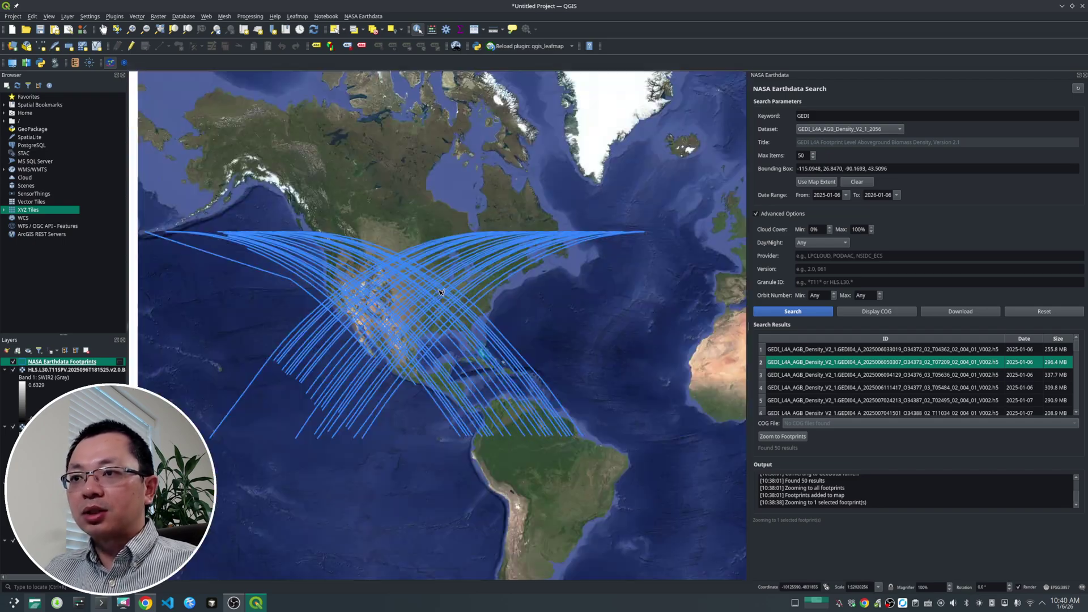
{"action": "scroll", "coordinate": [401, 314], "scroll_direction": "up", "scroll_amount": 3}
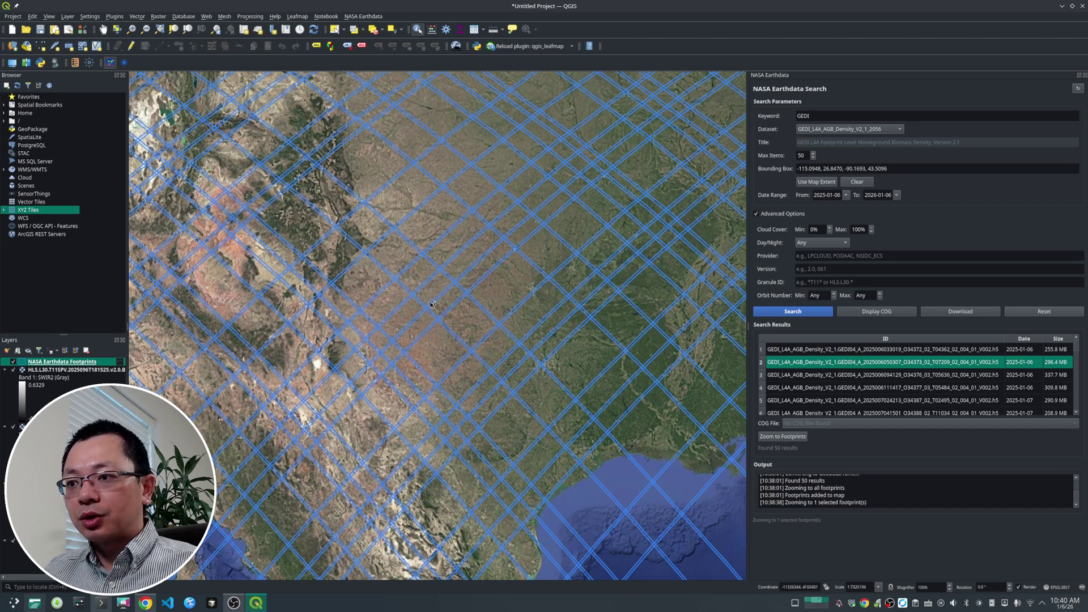
{"action": "scroll", "coordinate": [431, 301], "scroll_direction": "down", "scroll_amount": 3}
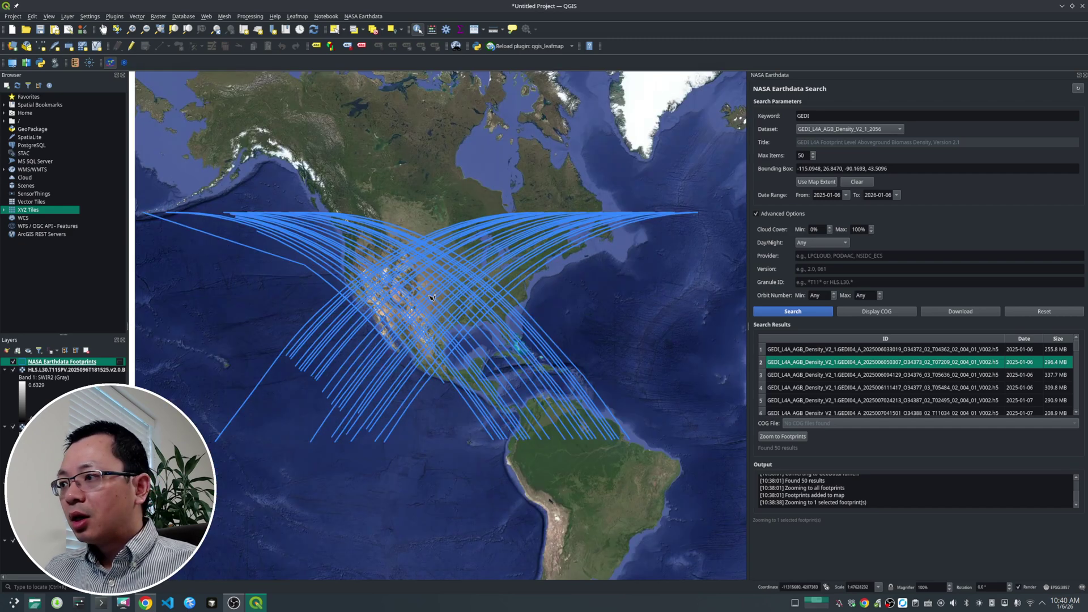